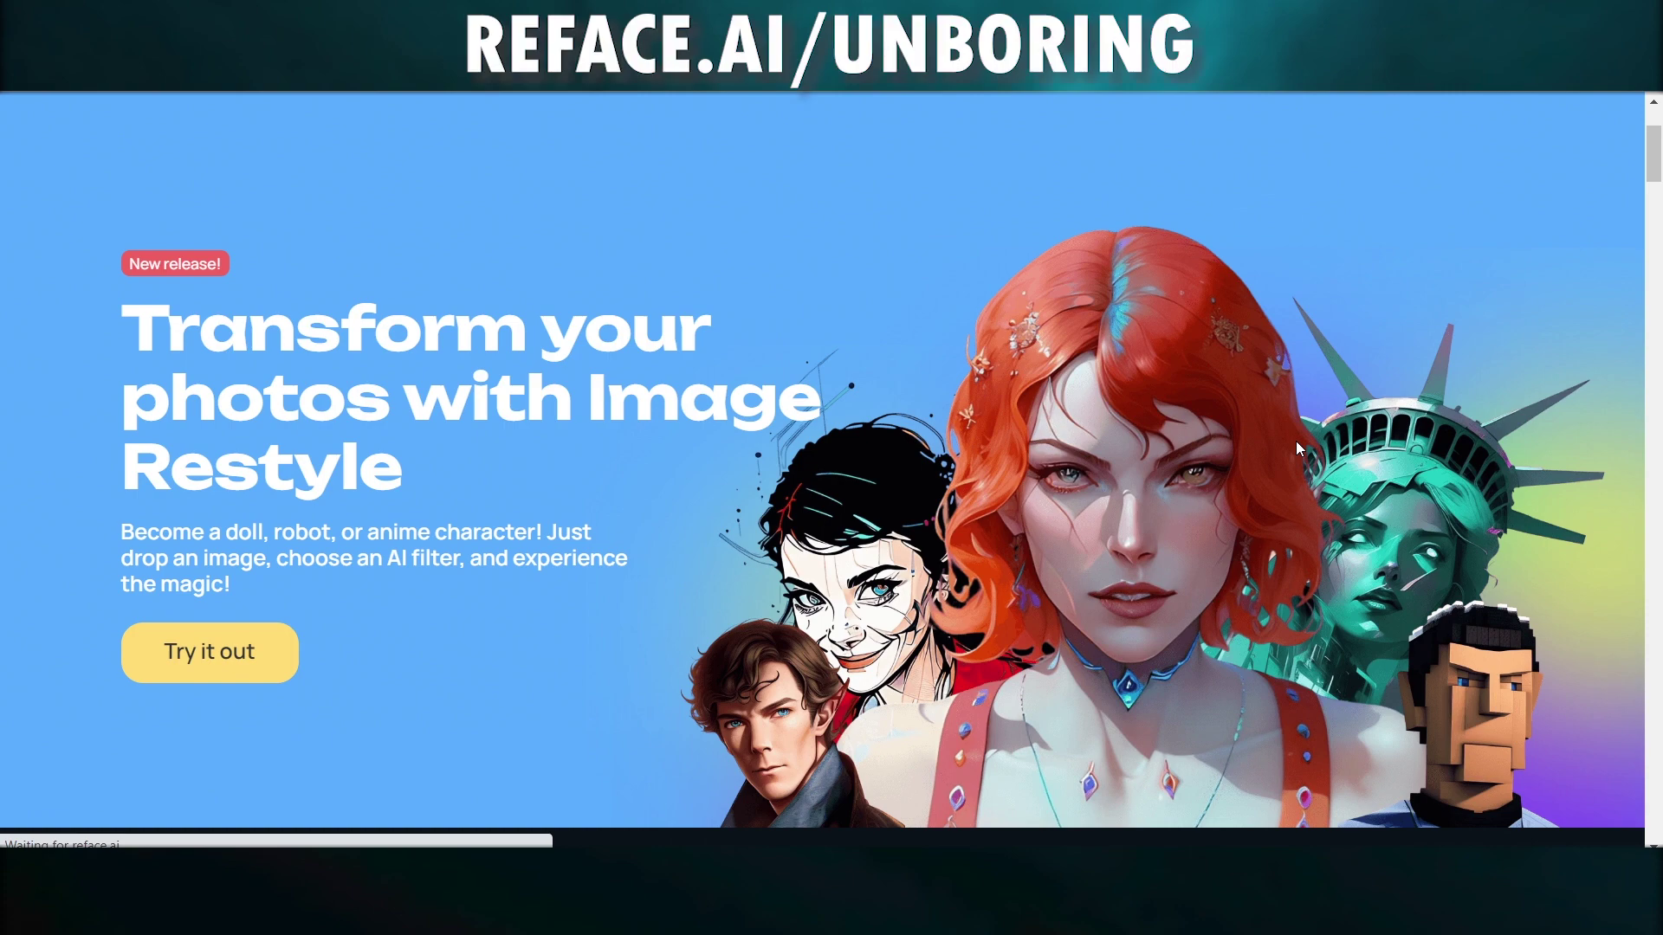
- Open Unboring's face swap tool and load the photo of the woman in plaid
{"action": "scroll", "coordinate": [1296, 448], "scroll_direction": "down", "scroll_amount": 10}
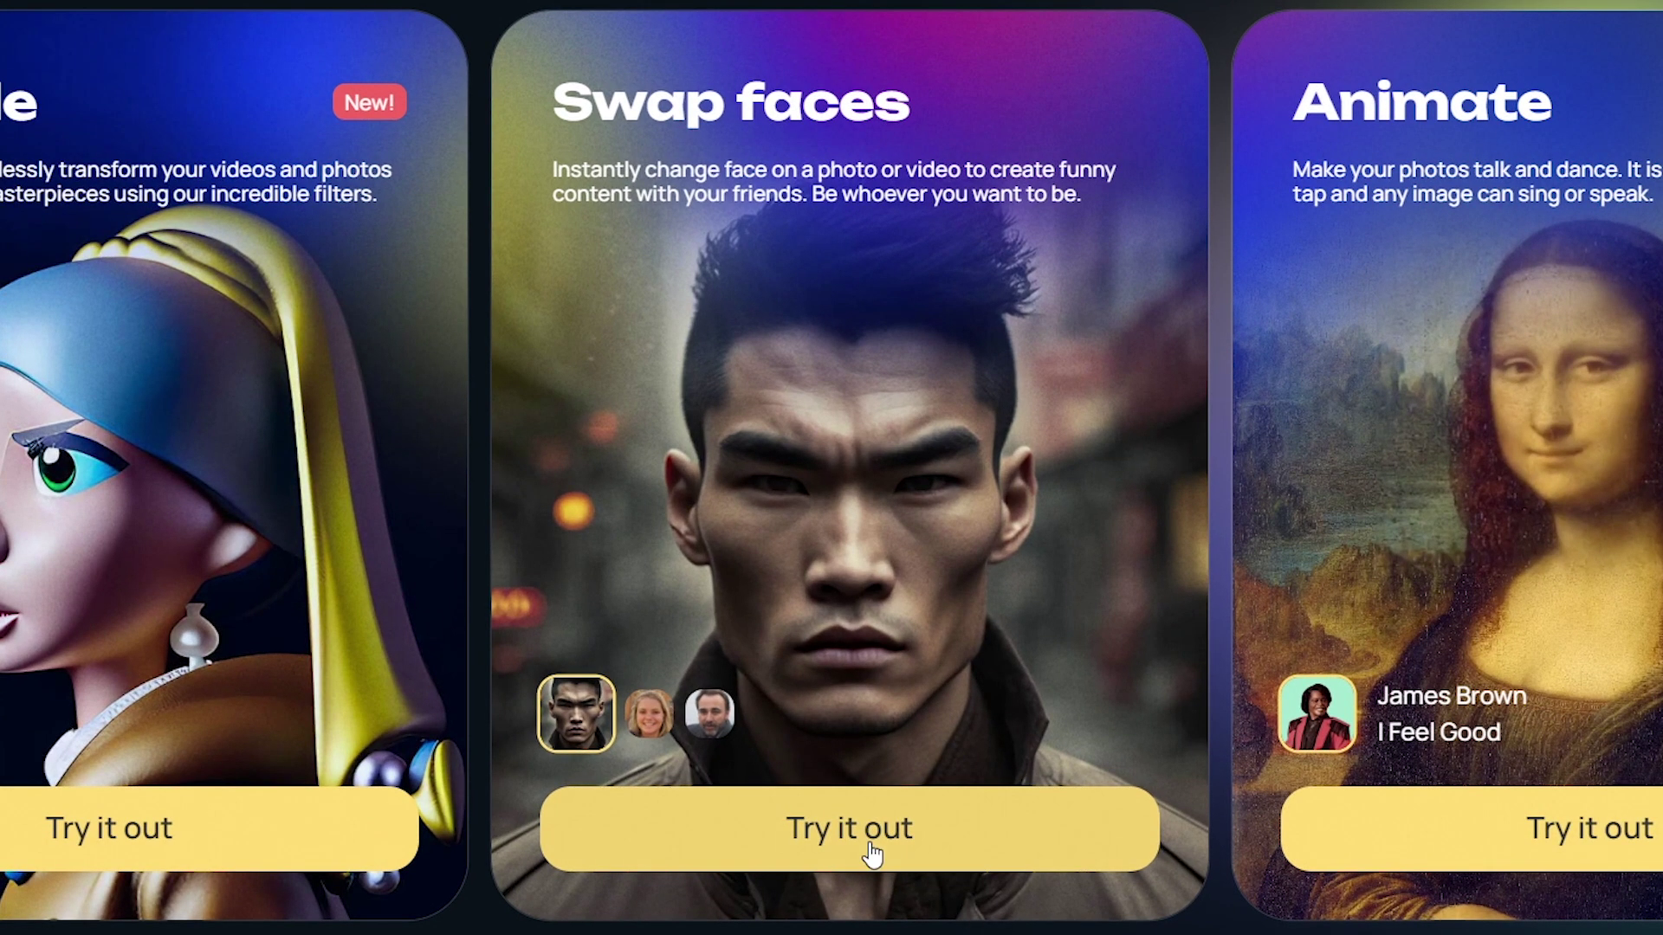
{"action": "left_click", "coordinate": [872, 856]}
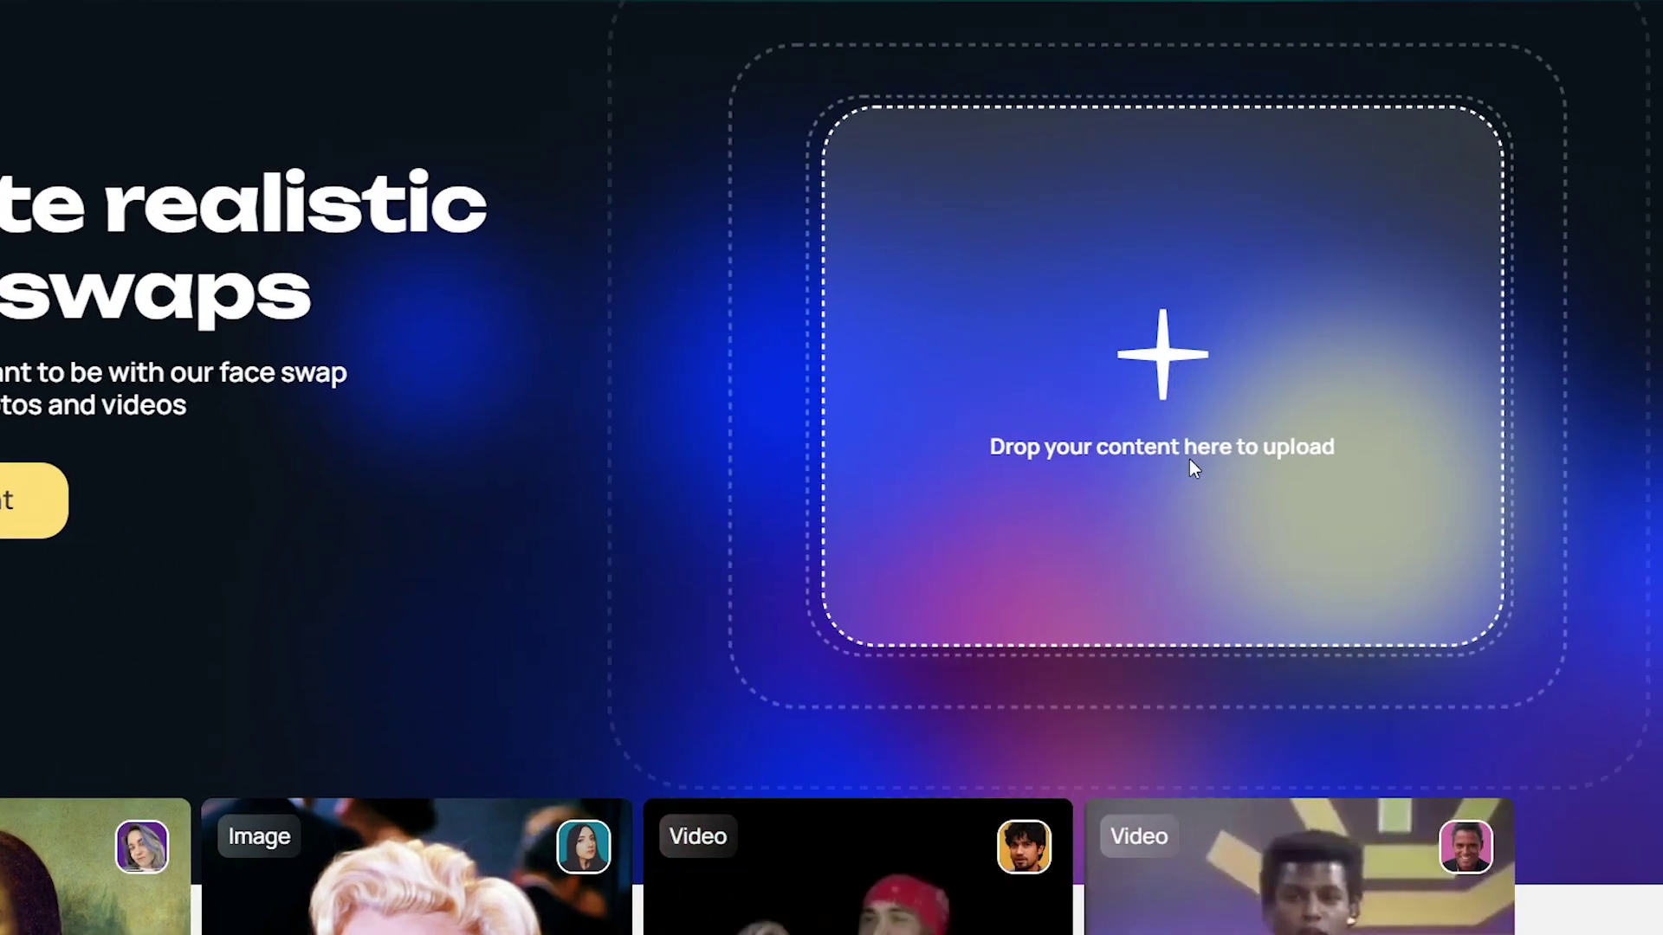
{"action": "left_click", "coordinate": [1138, 510]}
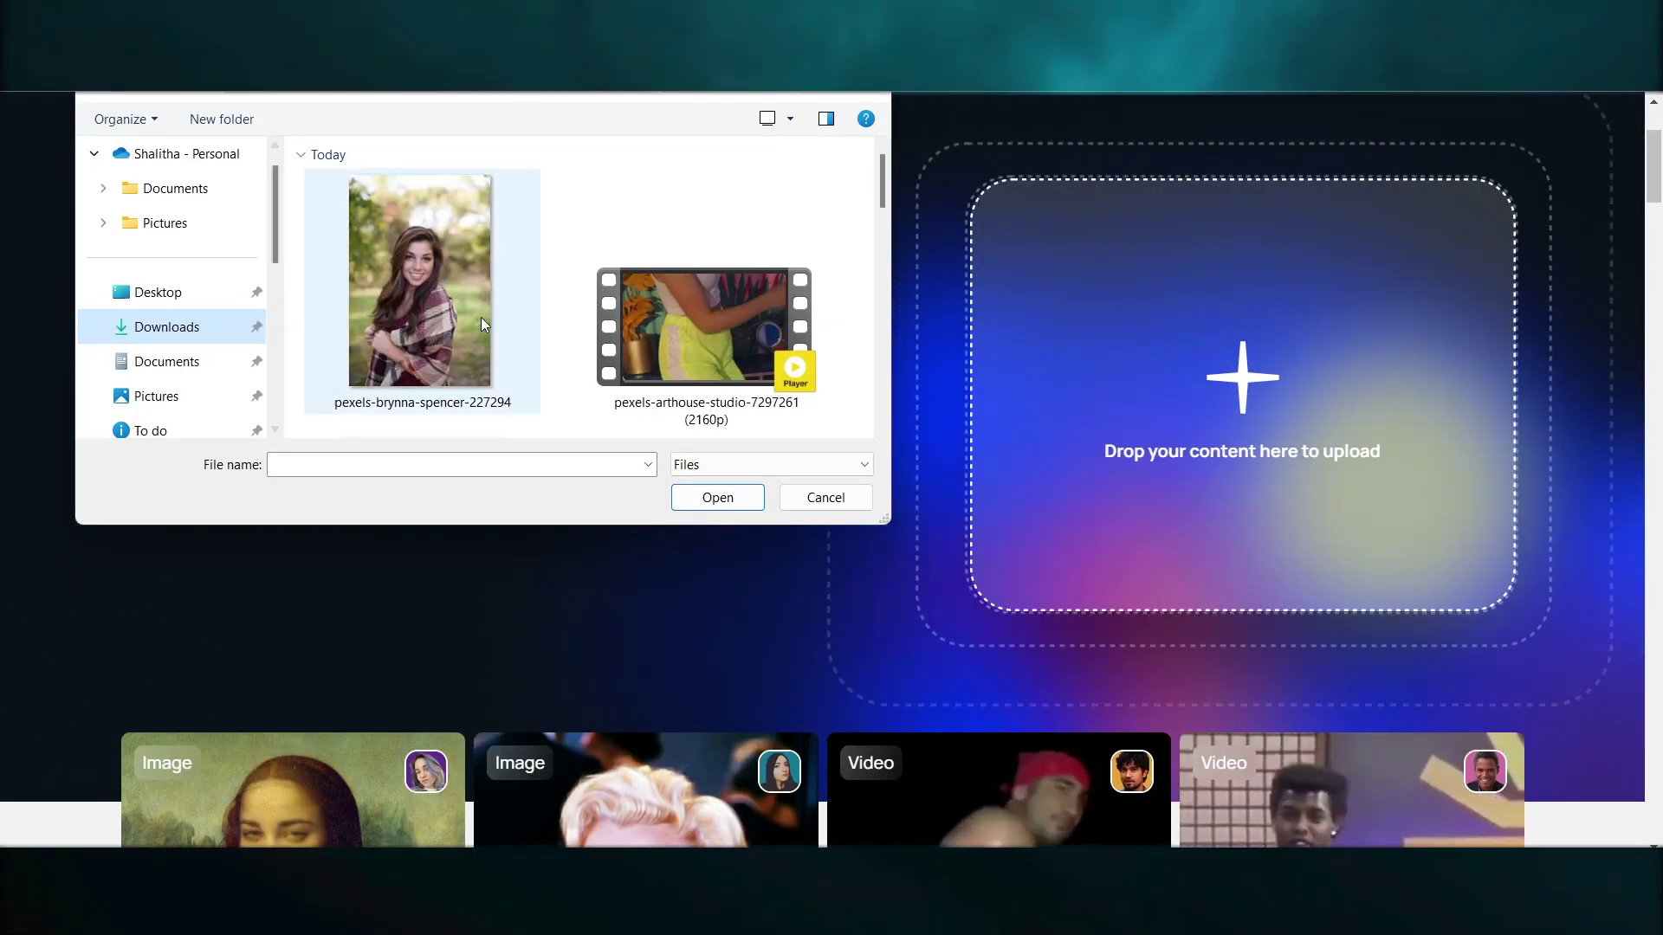
{"action": "left_click", "coordinate": [480, 317]}
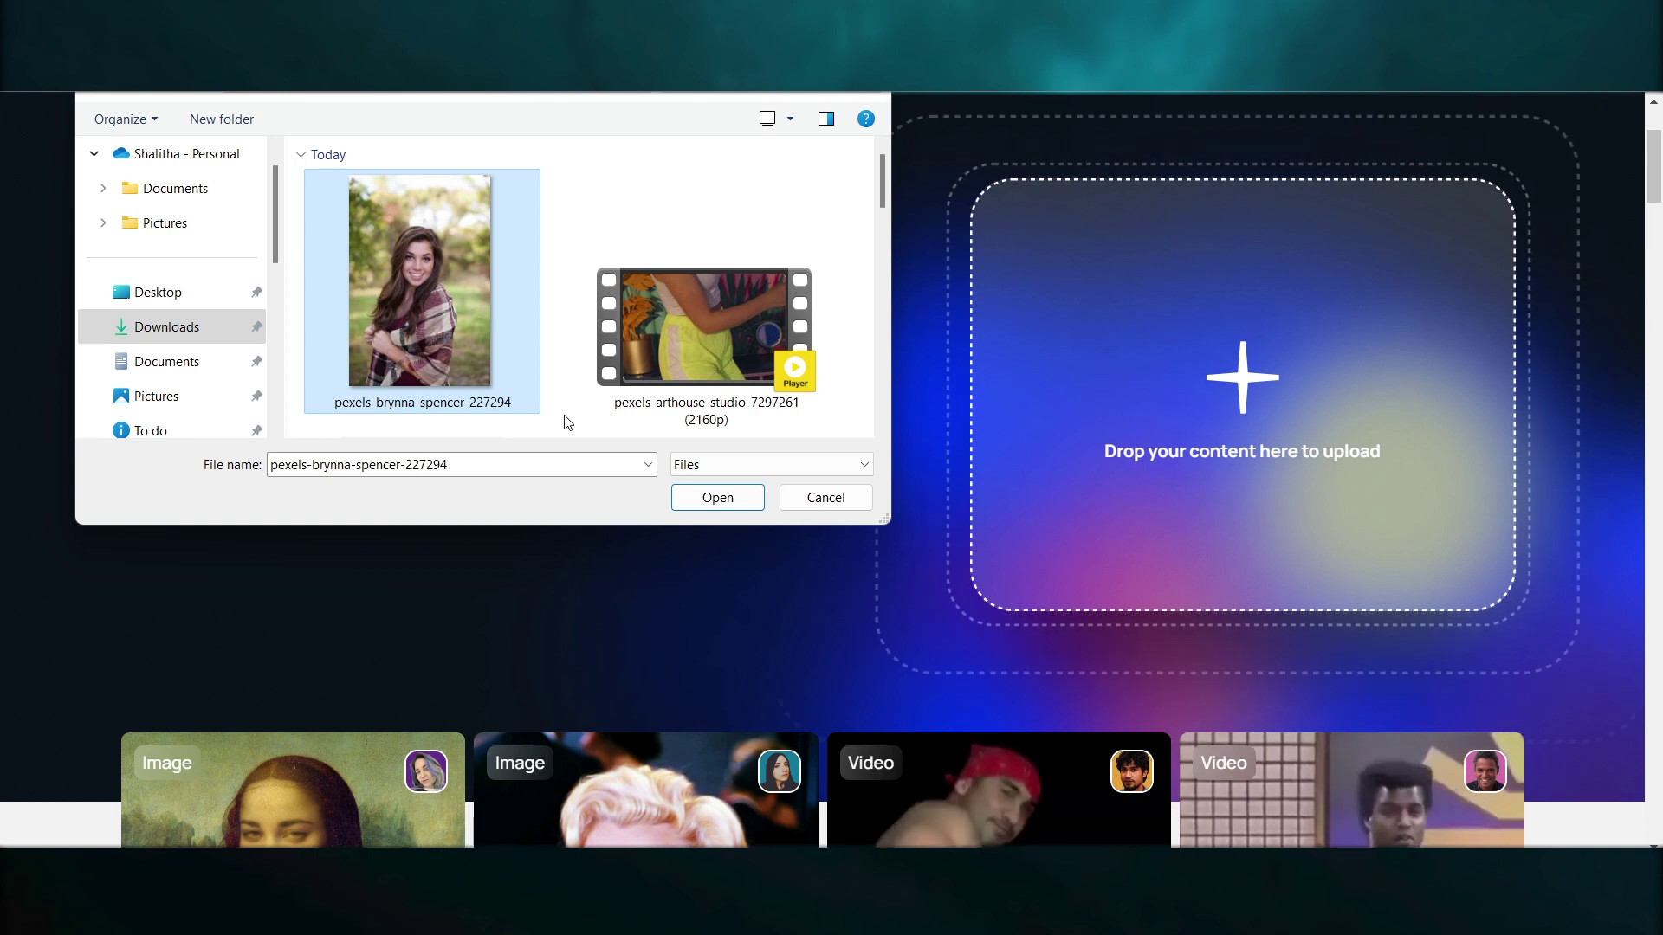
{"action": "left_click", "coordinate": [717, 497]}
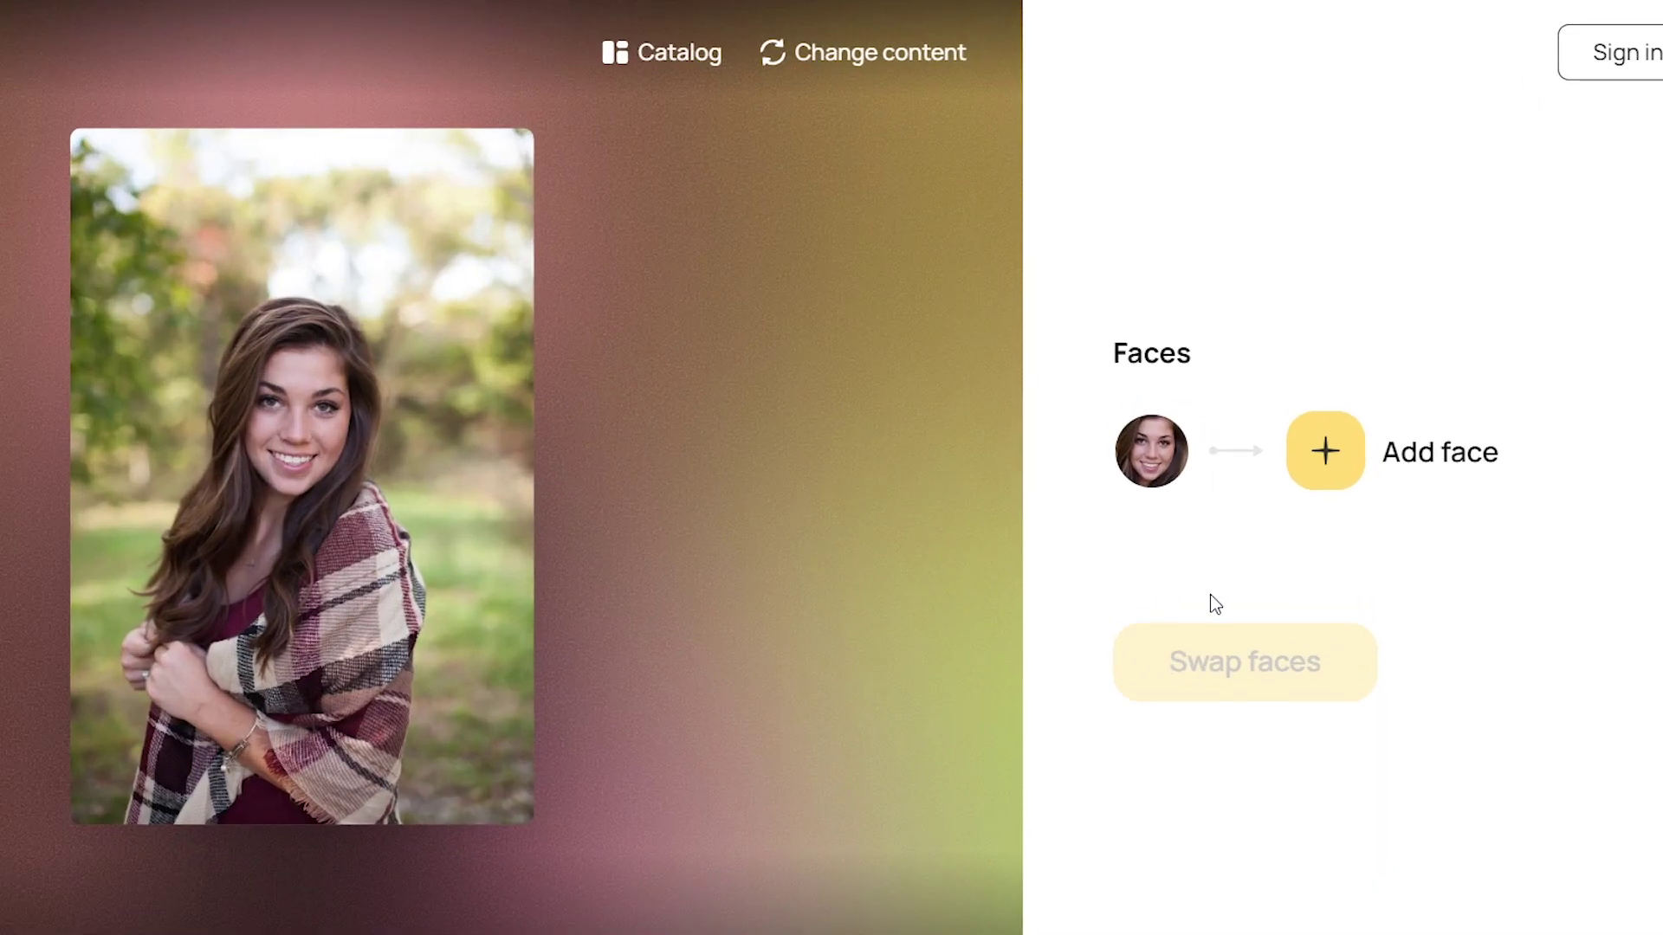
- Upload a replacement face and swap it onto the woman's photo
{"action": "left_click", "coordinate": [1337, 466]}
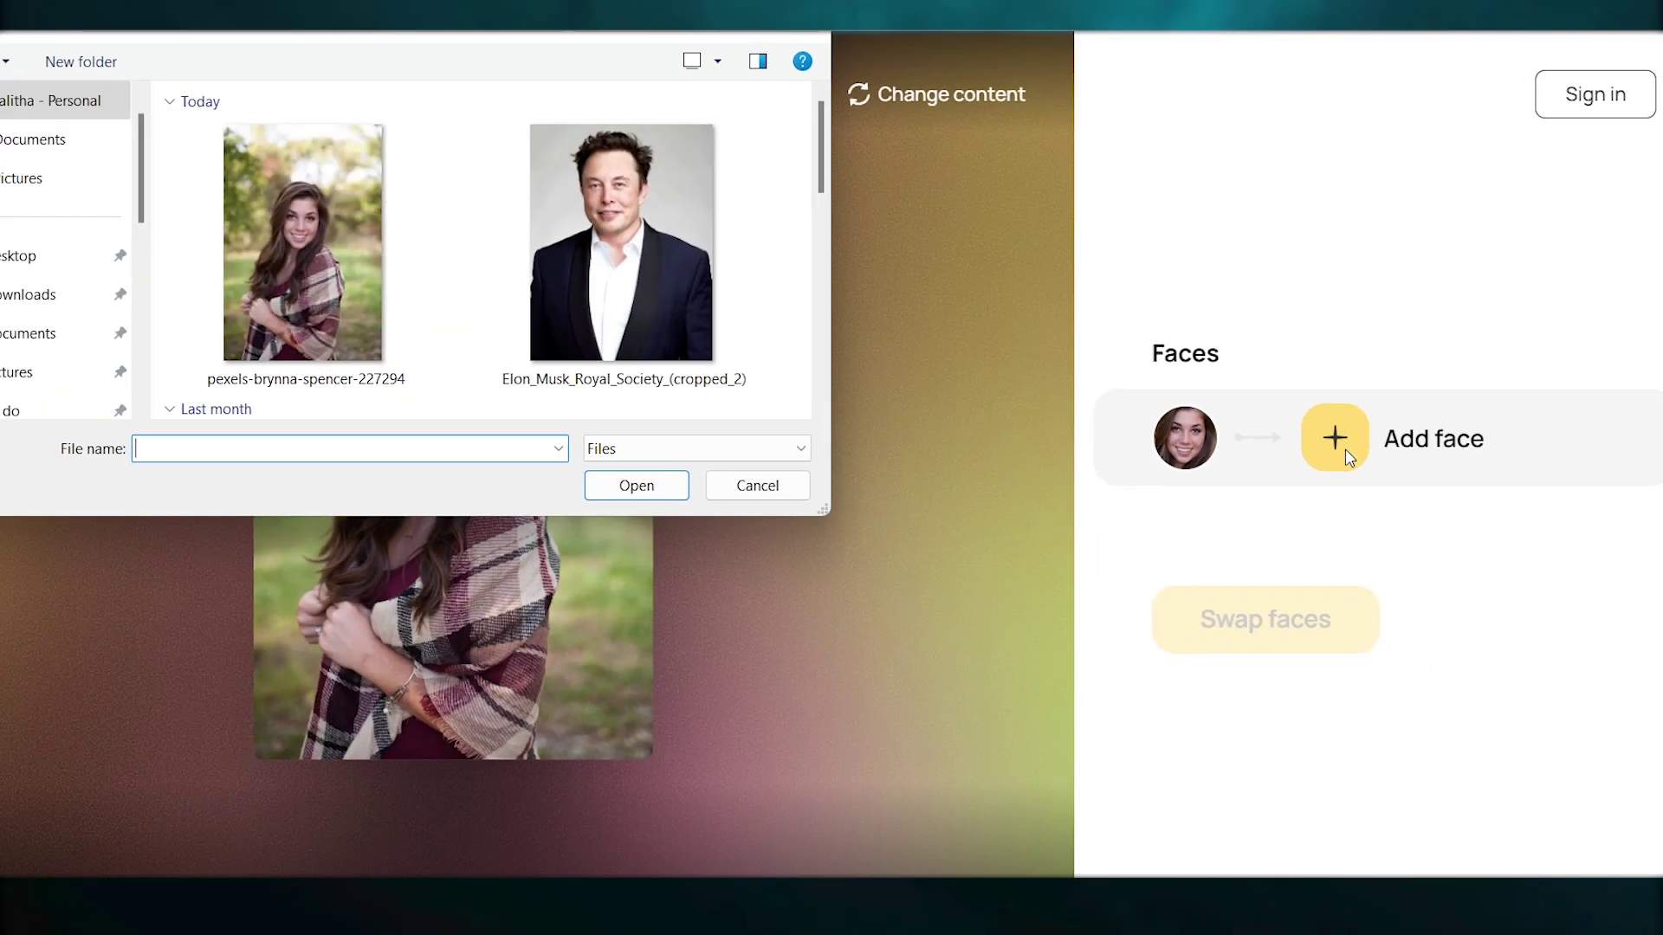
{"action": "double_click", "coordinate": [482, 263]}
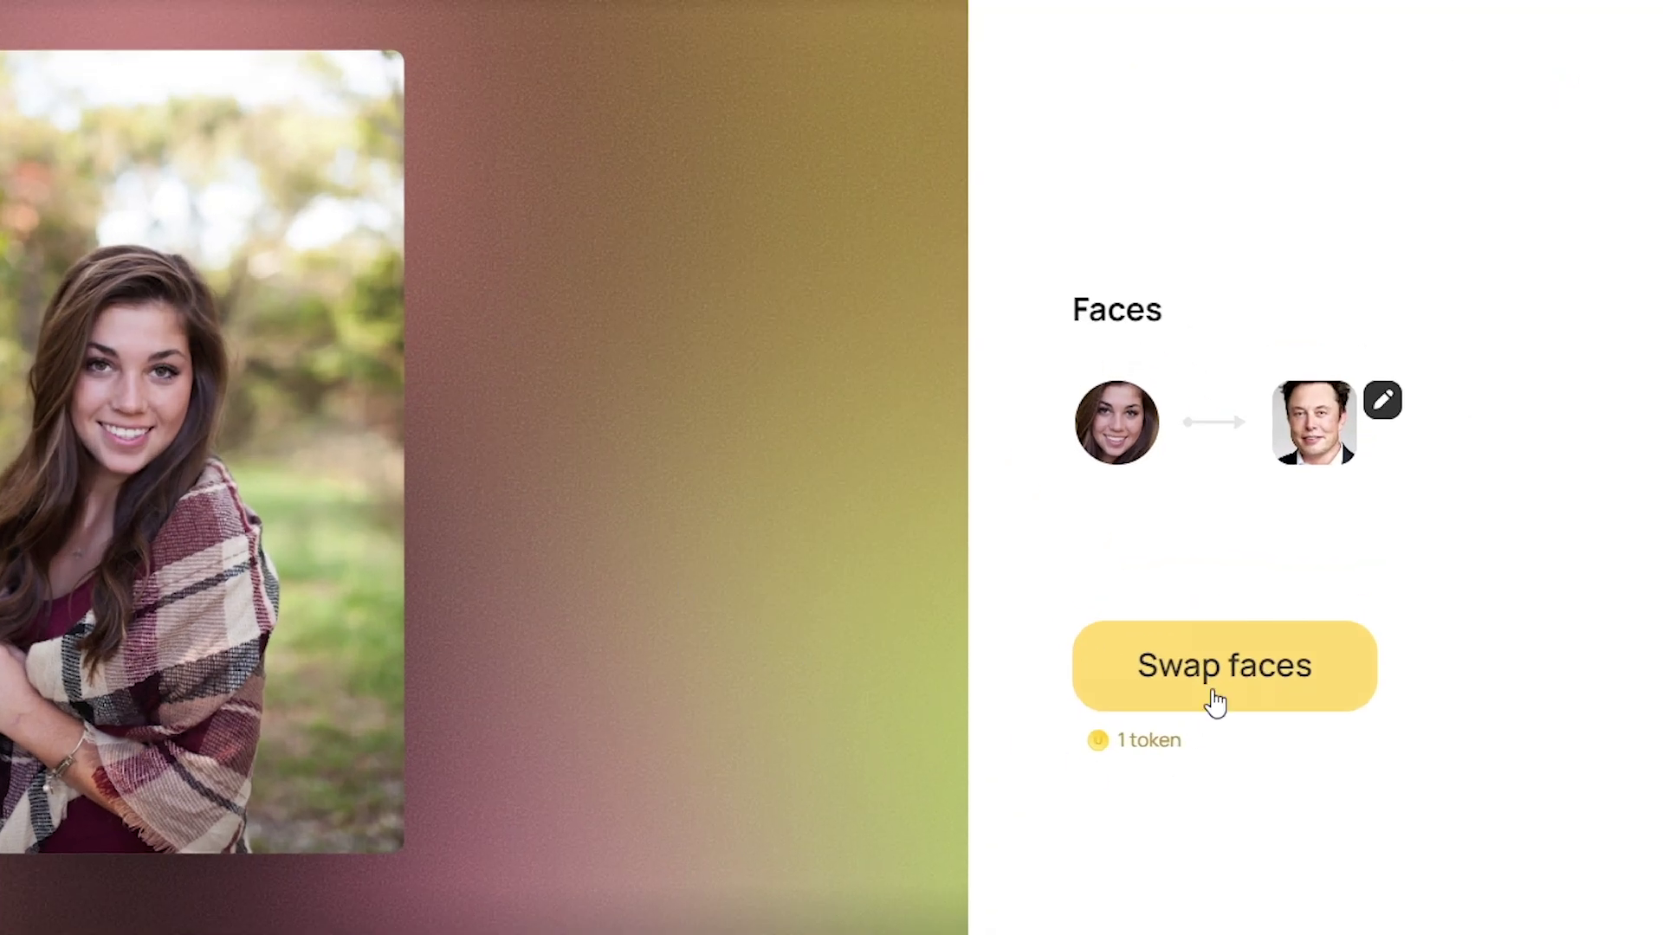
{"action": "left_click", "coordinate": [1216, 700]}
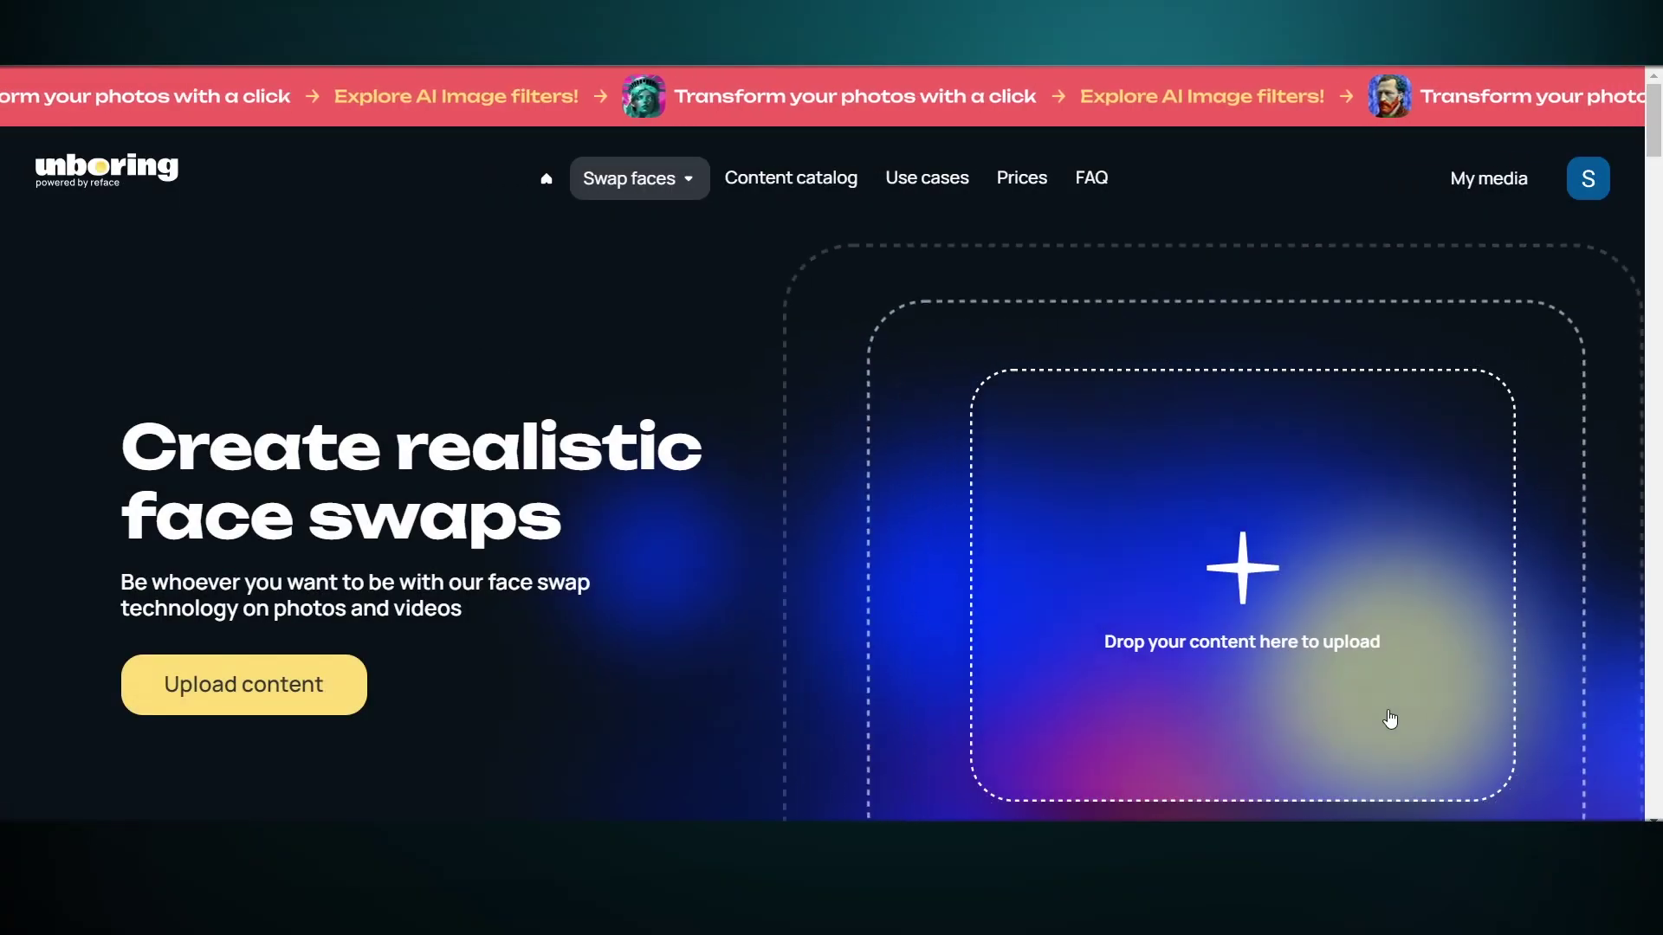
- Load the dancing woman video and swap the previously uploaded face onto her
{"action": "left_click", "coordinate": [1359, 627]}
{"action": "double_click", "coordinate": [382, 231]}
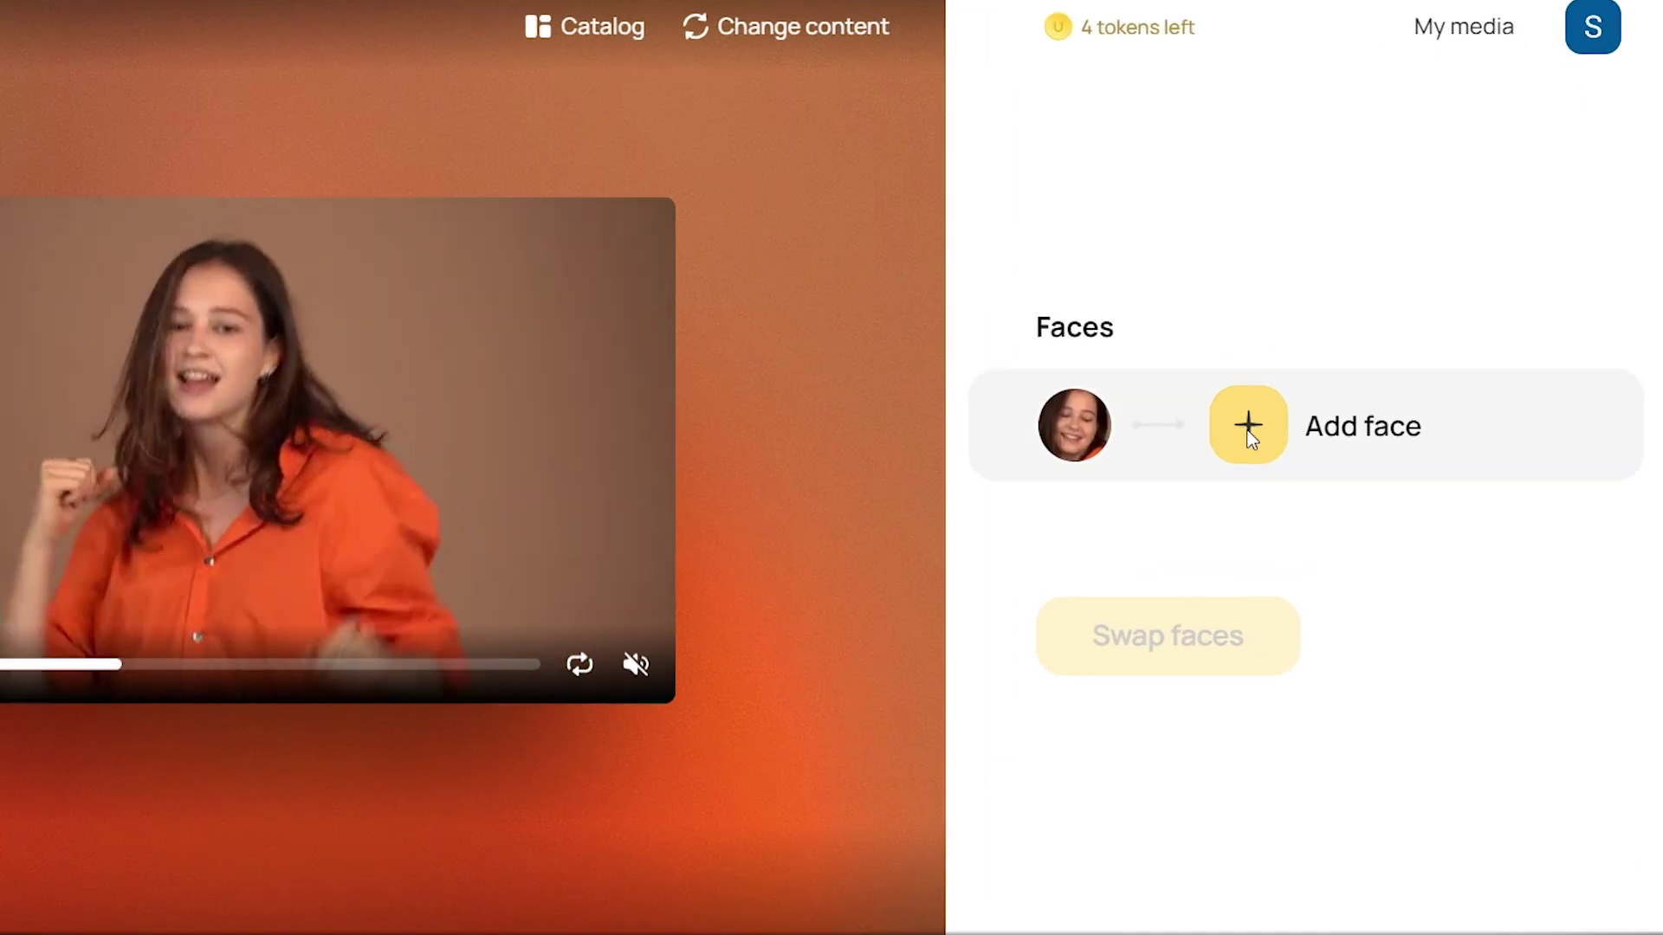
{"action": "left_click", "coordinate": [1341, 429]}
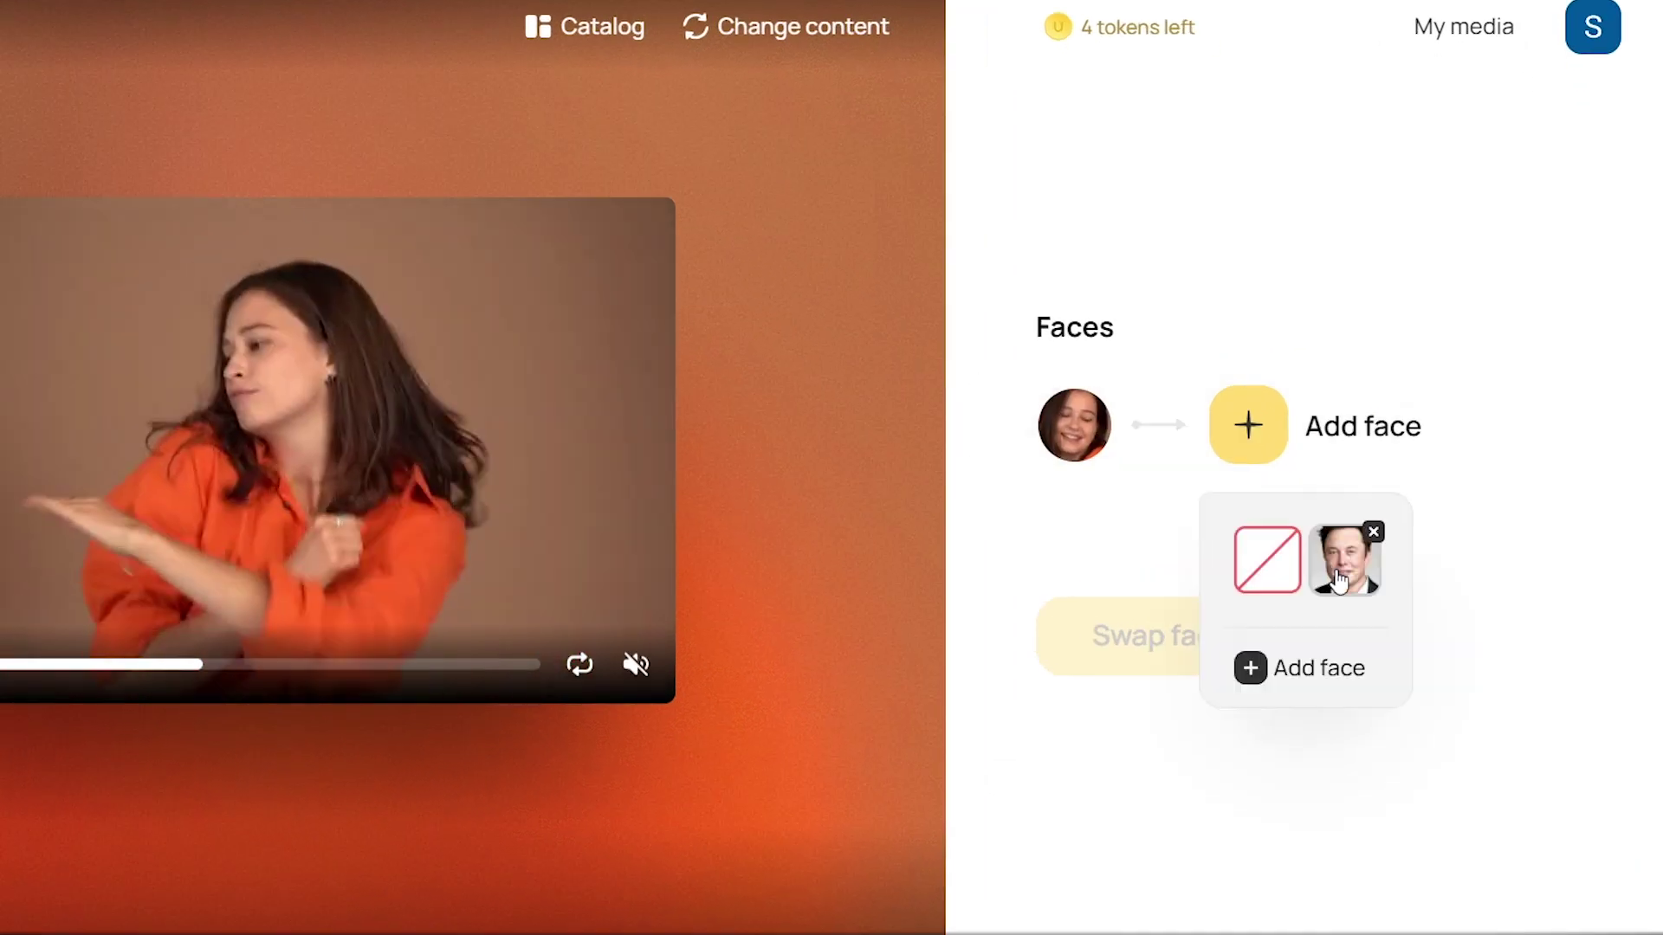
{"action": "left_click", "coordinate": [1347, 579]}
{"action": "left_click", "coordinate": [1218, 645]}
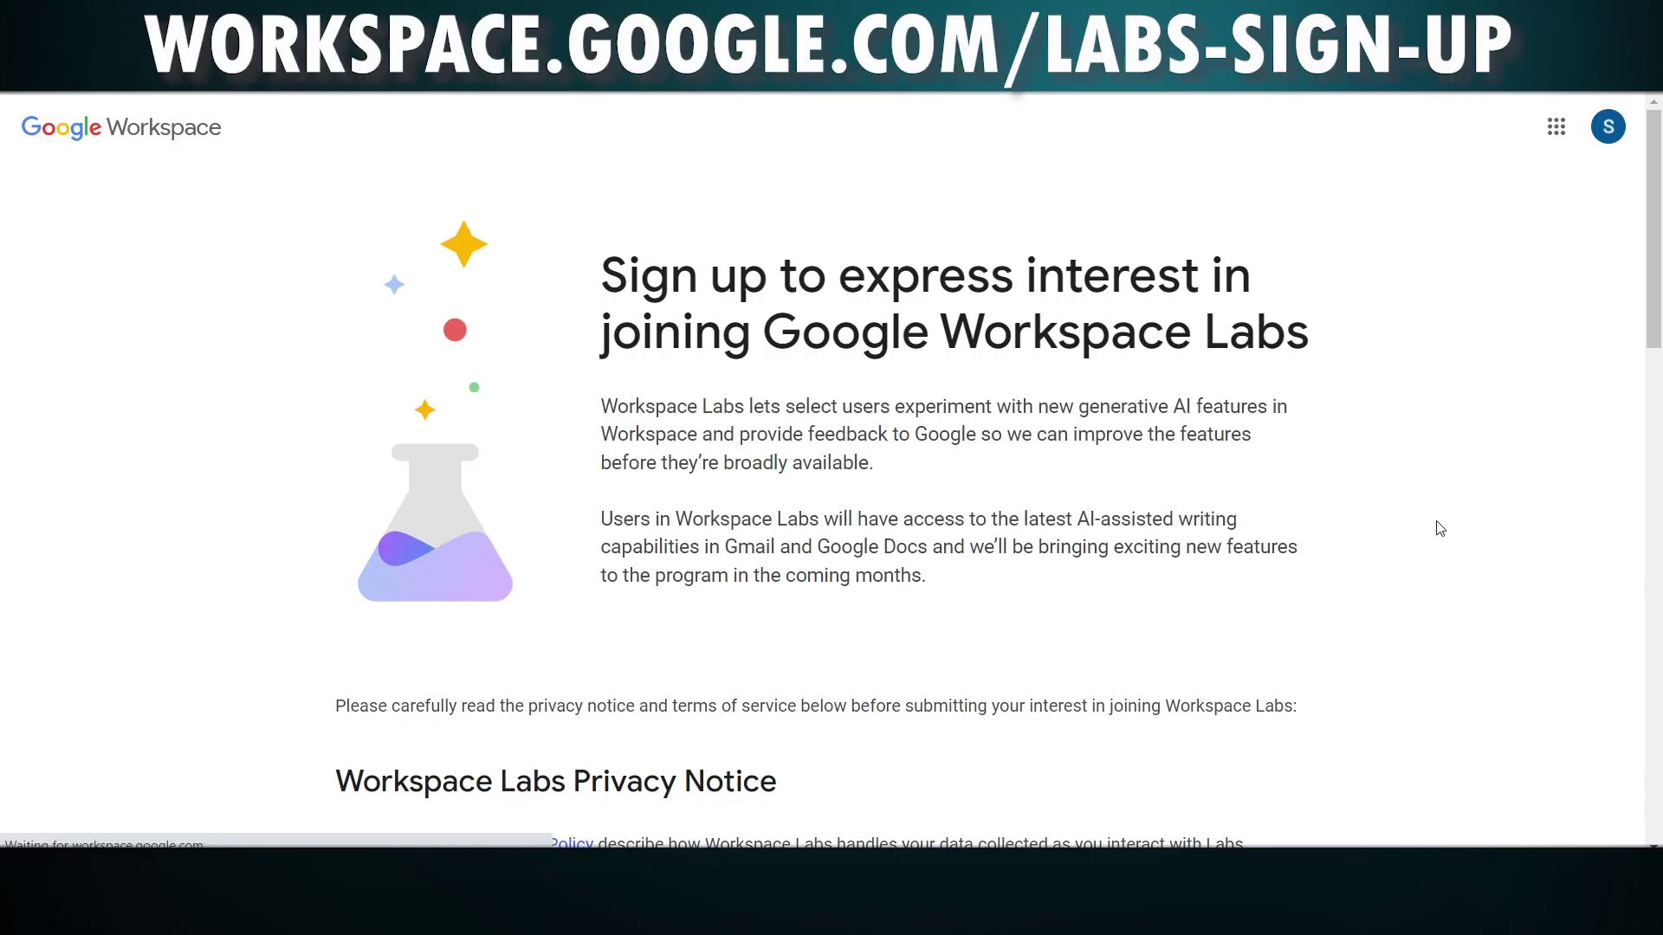
- Accept the Workspace Labs terms, confirm being 18 or older, and submit the sign-up
{"action": "scroll", "coordinate": [1483, 543], "scroll_direction": "down", "scroll_amount": 15}
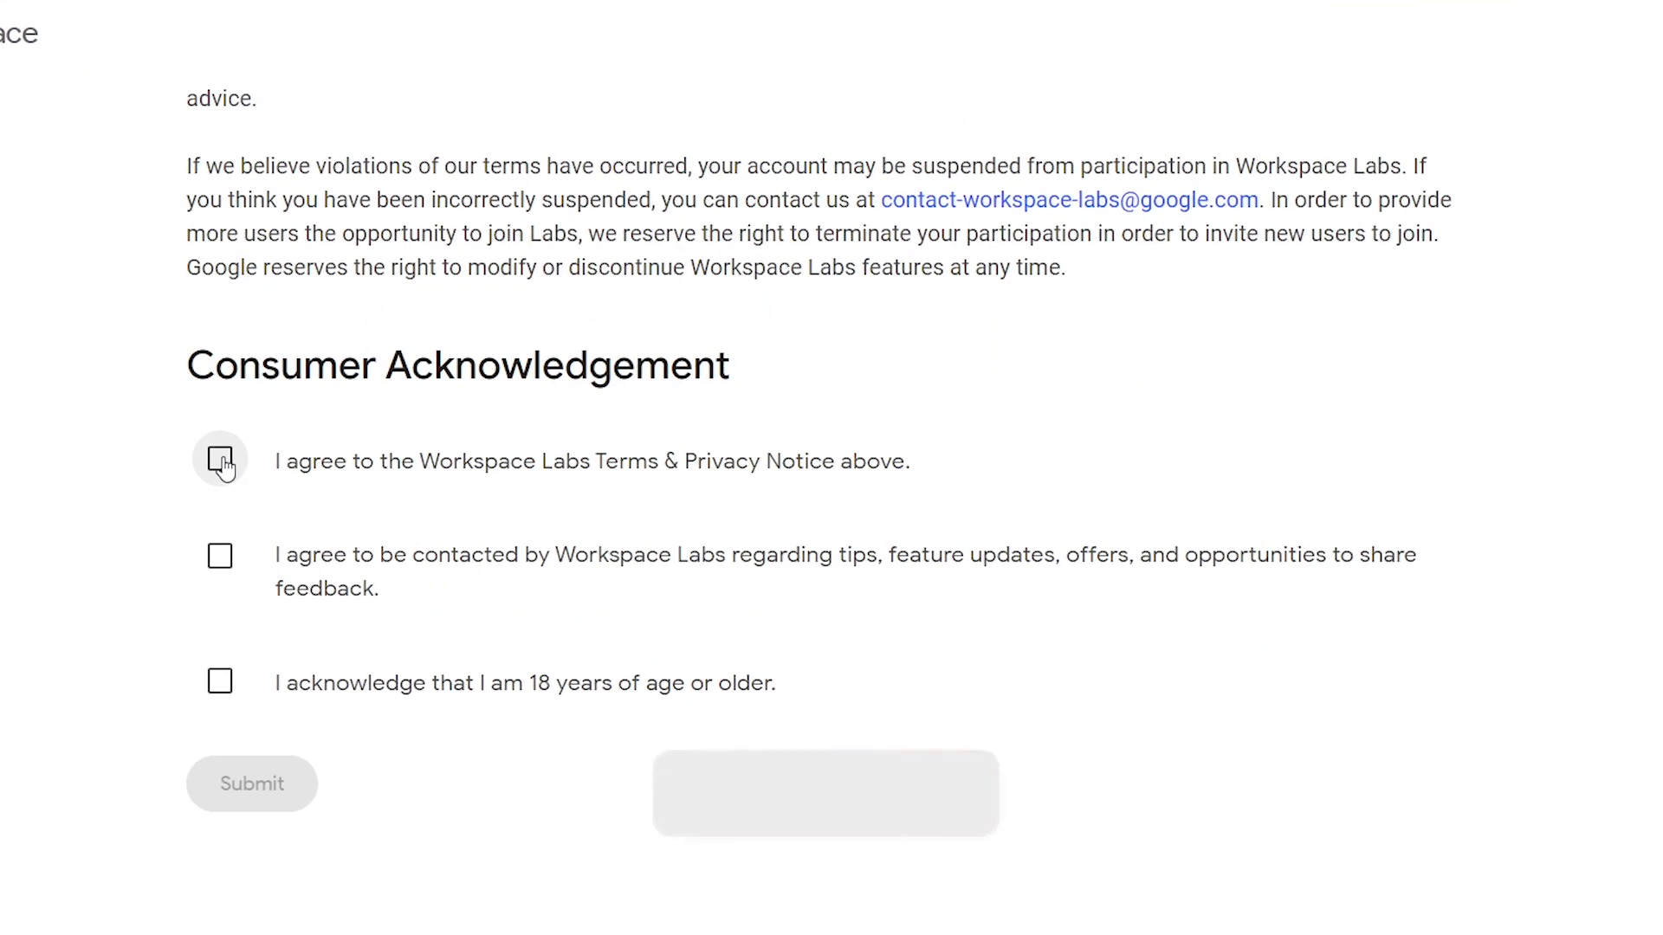
{"action": "left_click", "coordinate": [221, 461]}
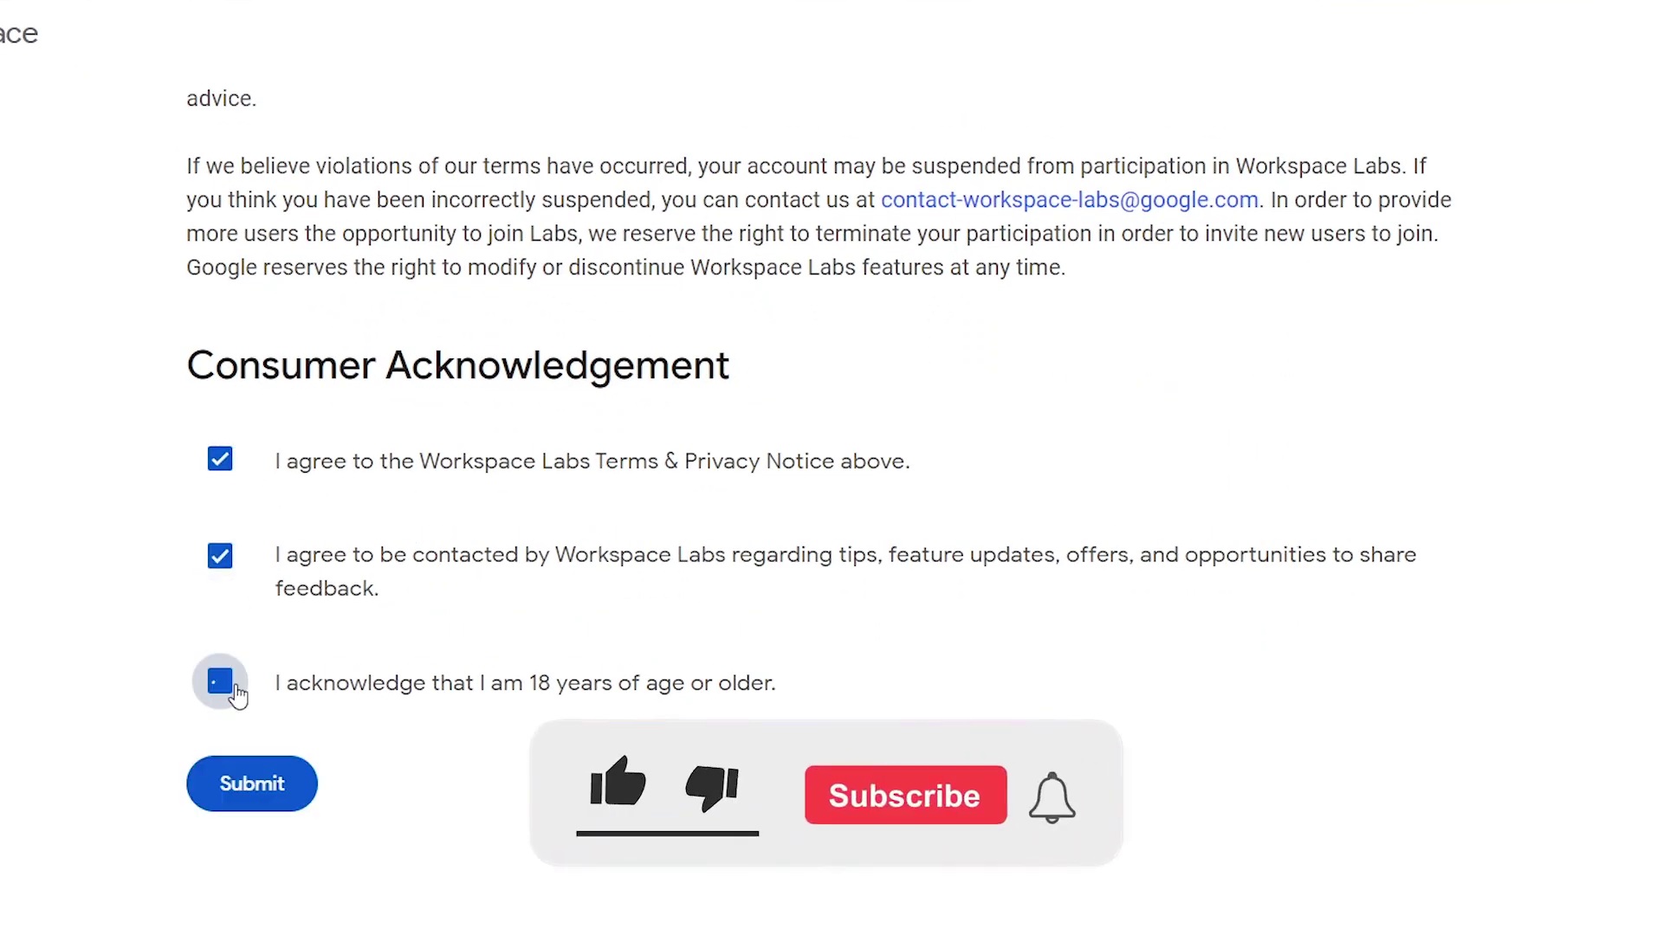
{"action": "left_click", "coordinate": [284, 693]}
{"action": "left_click", "coordinate": [243, 788]}
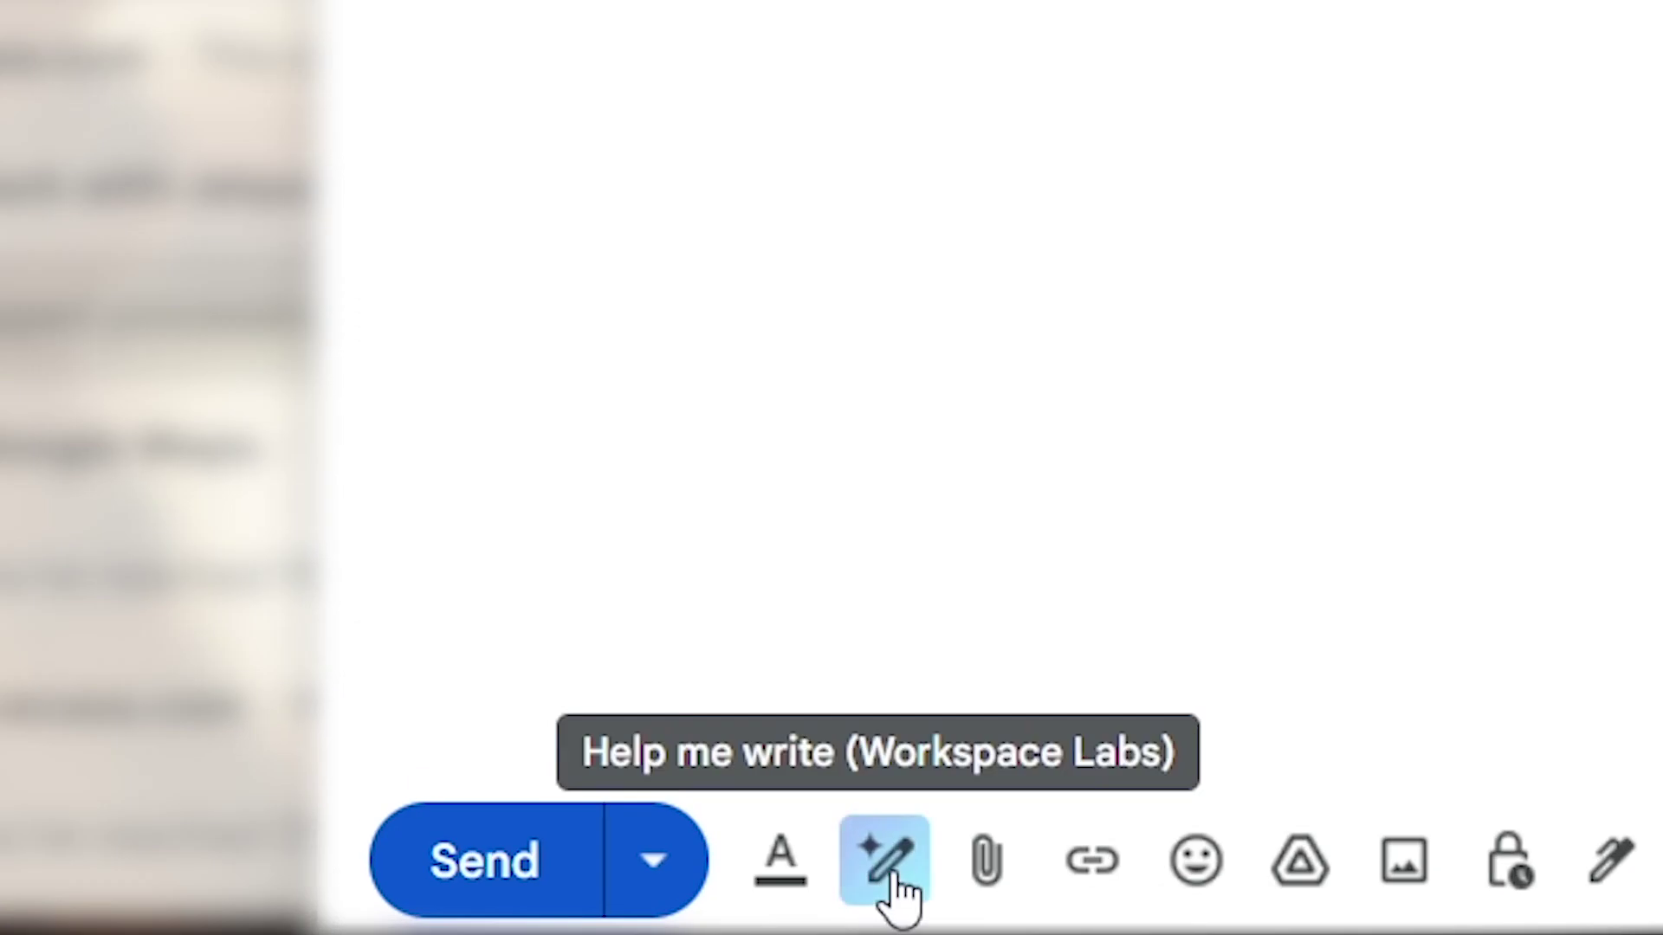
- Have Help me write draft an email asking the manager for one day of leave
{"action": "left_click", "coordinate": [892, 896]}
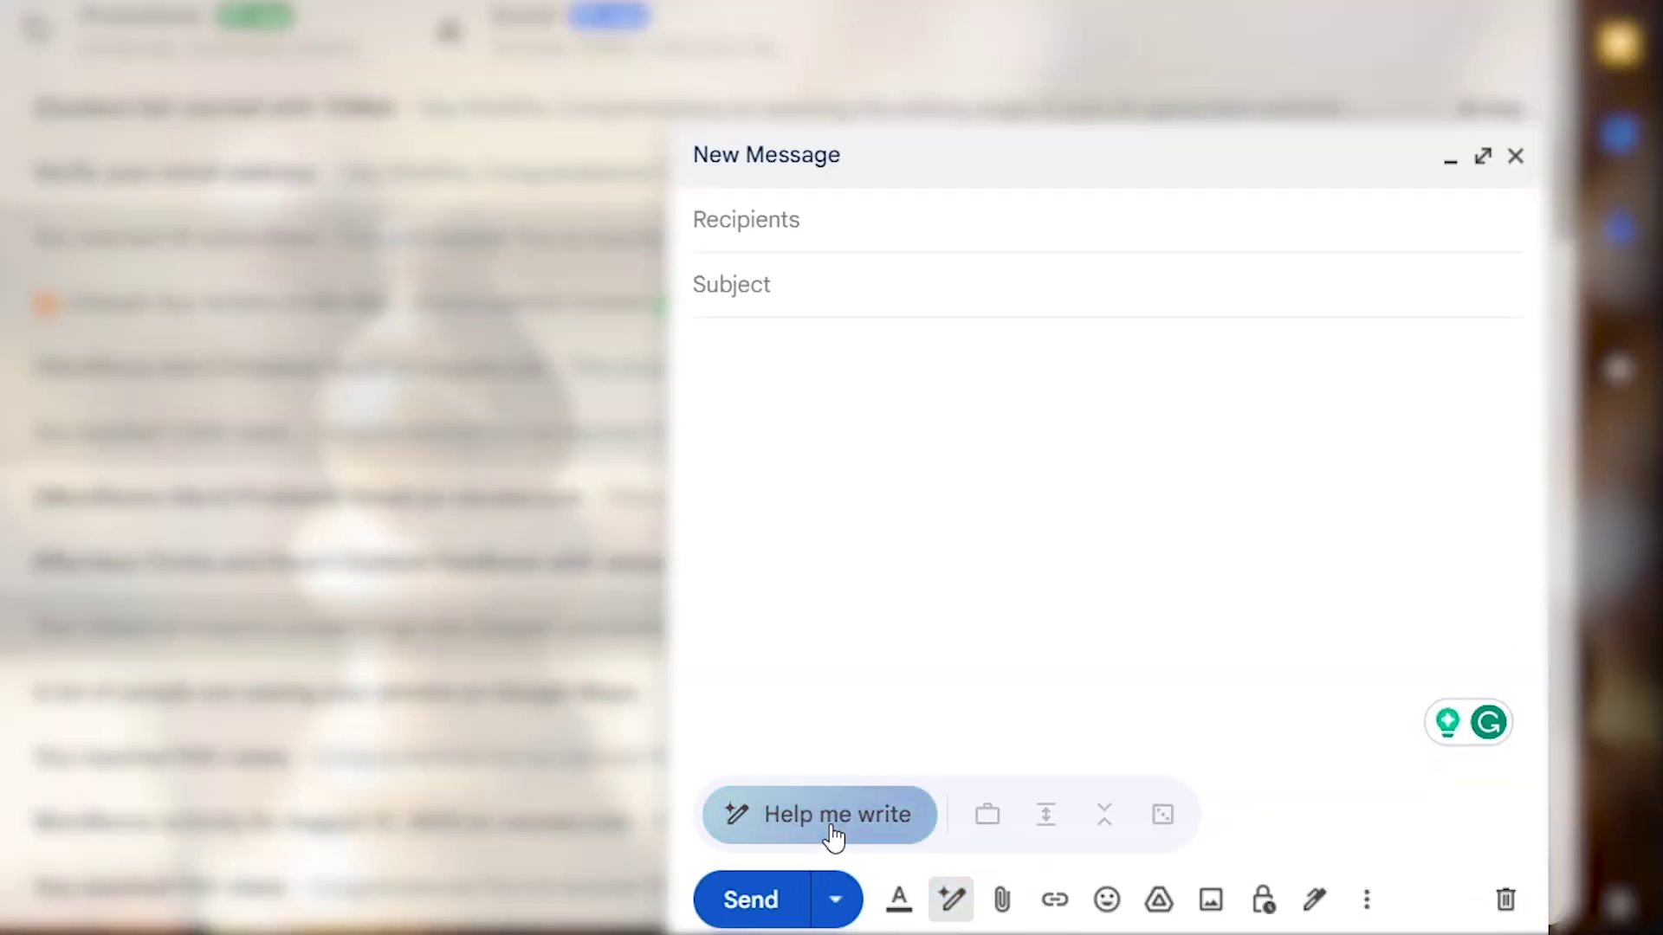
{"action": "left_click", "coordinate": [833, 836]}
{"action": "type", "text": "ask for a"}
{"action": "type", "text": " one day leave form my ma"}
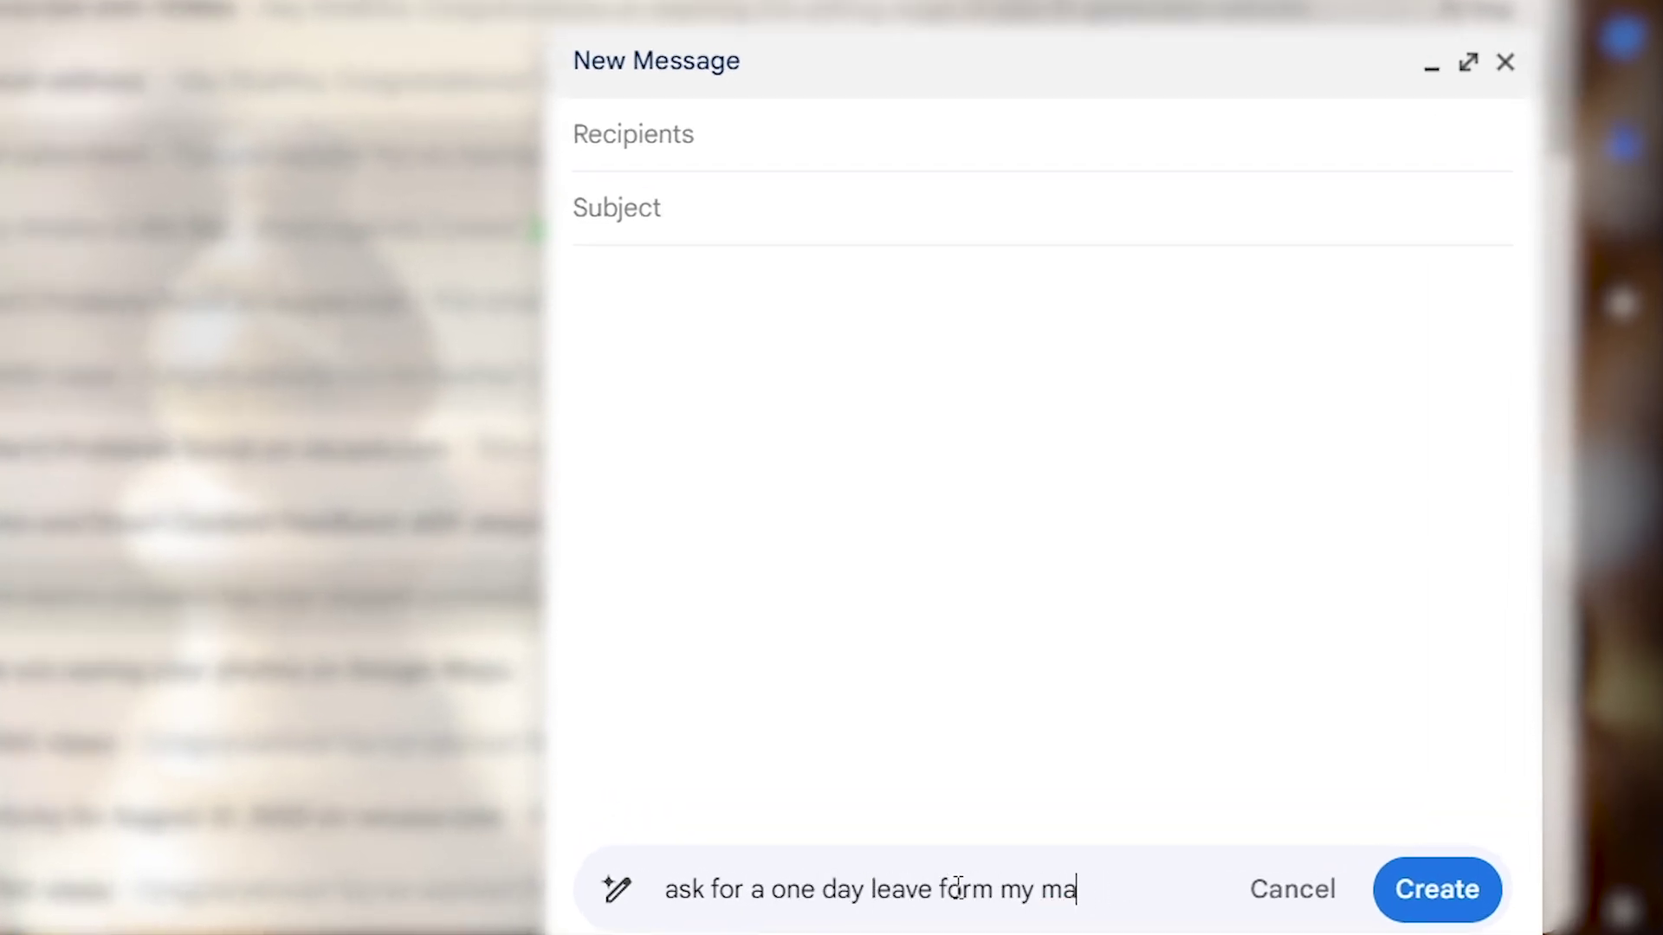
{"action": "type", "text": "nager to meet my doctor"}
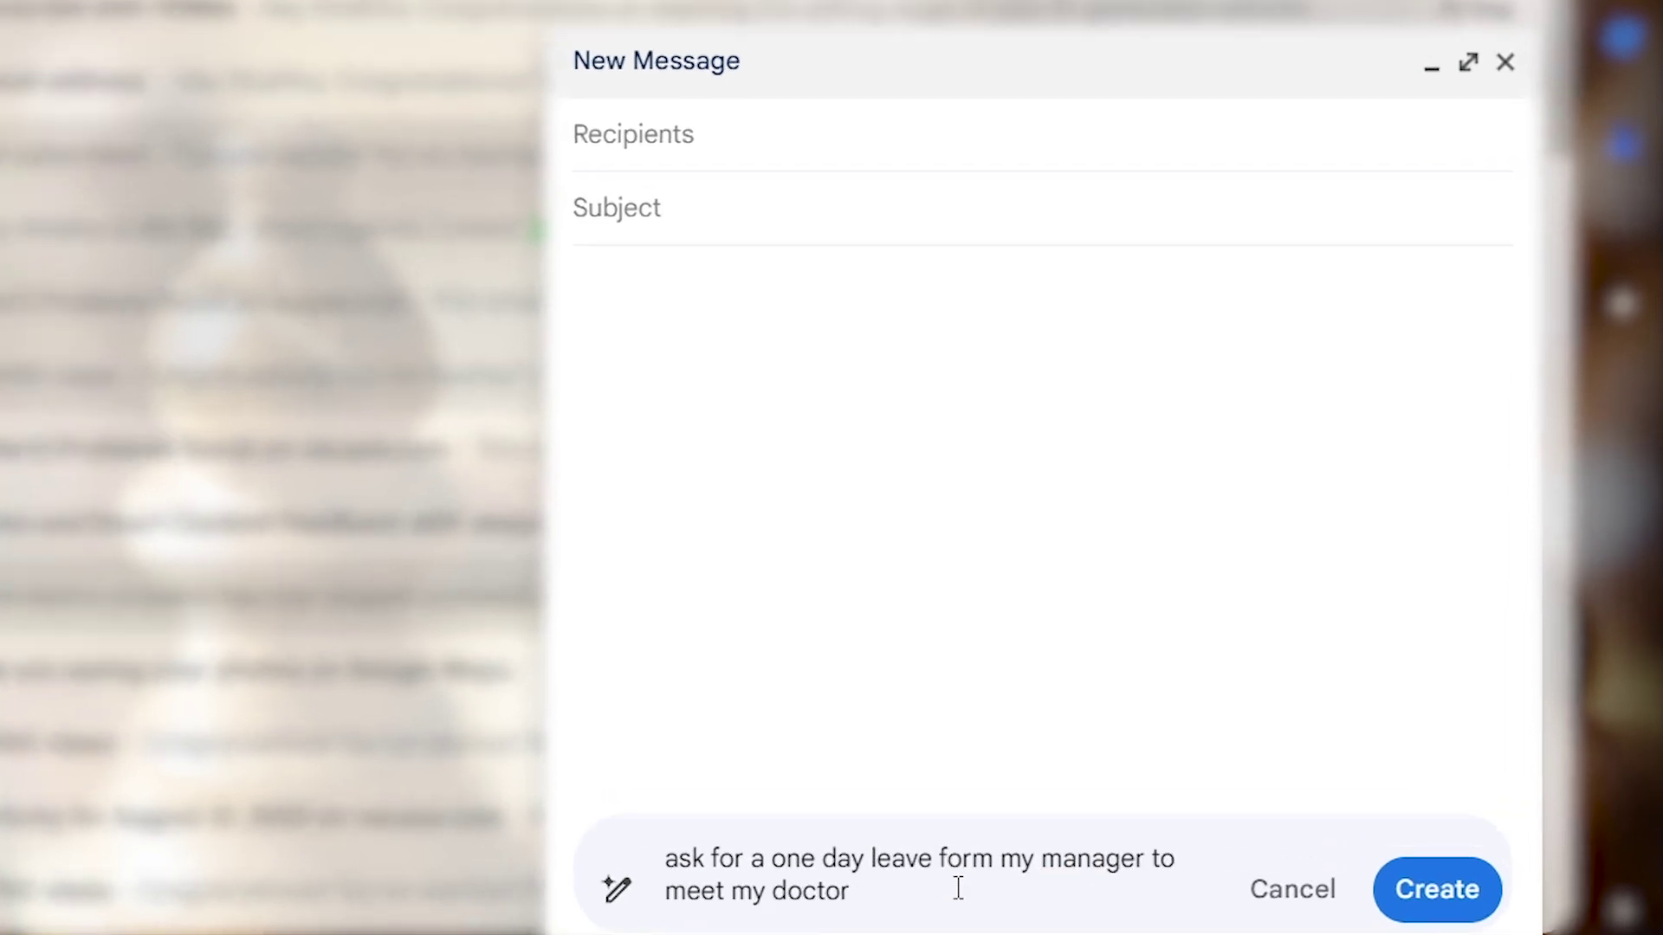
{"action": "left_click", "coordinate": [1420, 901]}
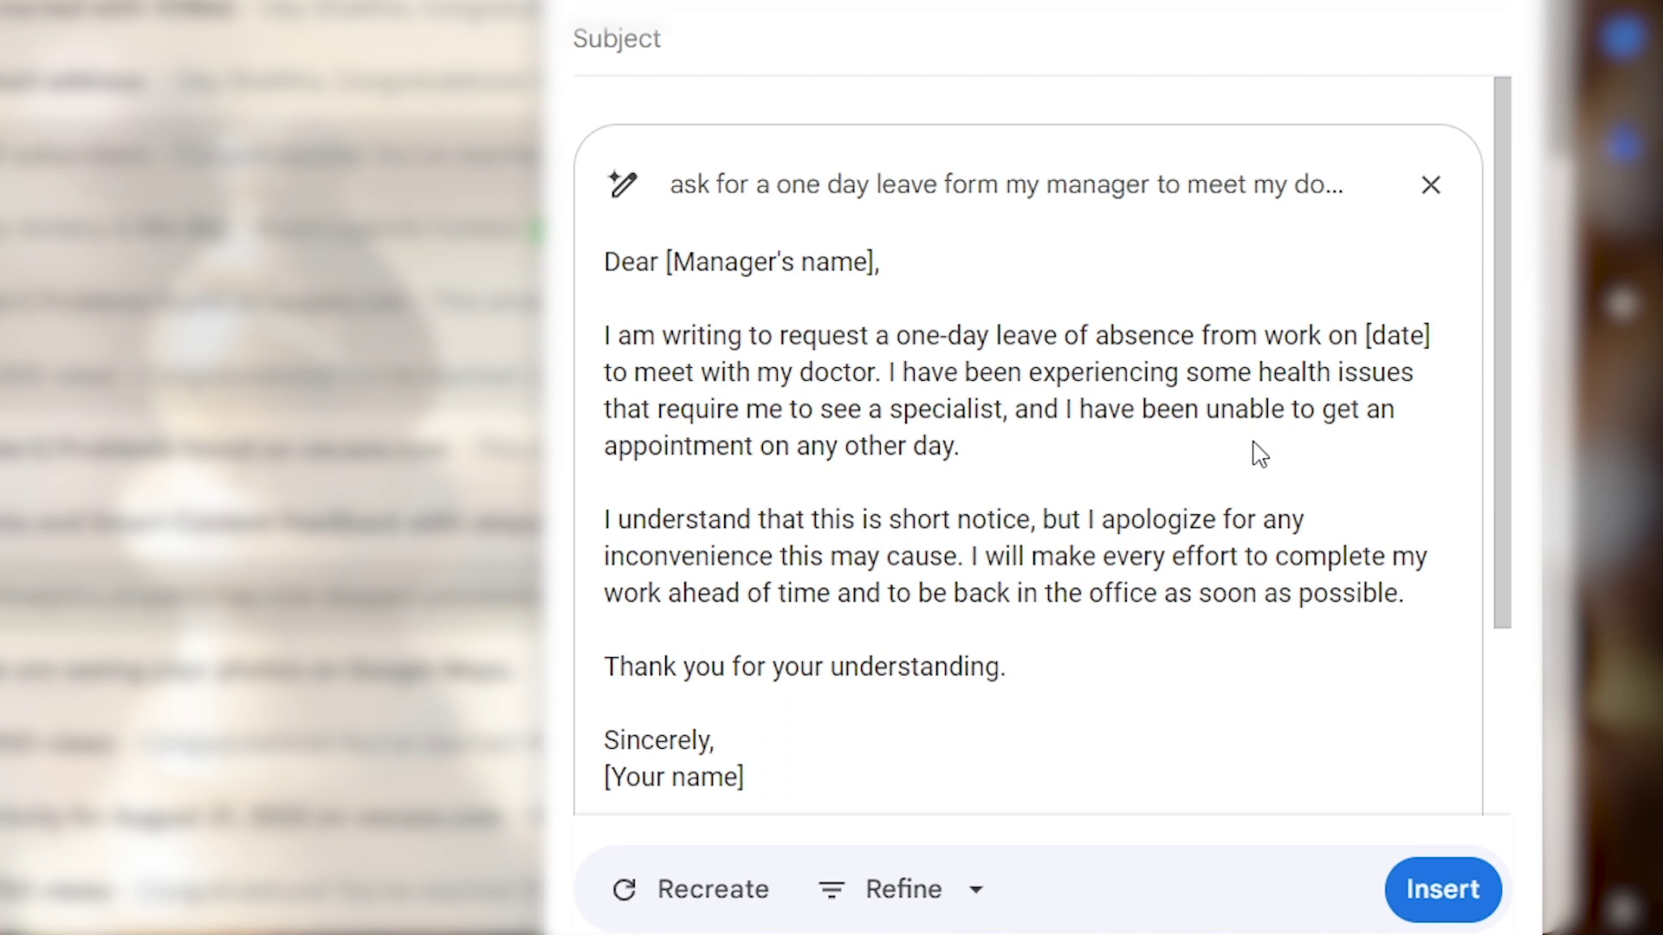
- Review the generated leave request and bring up its Refine options
{"action": "scroll", "coordinate": [798, 395], "scroll_direction": "down", "scroll_amount": 2}
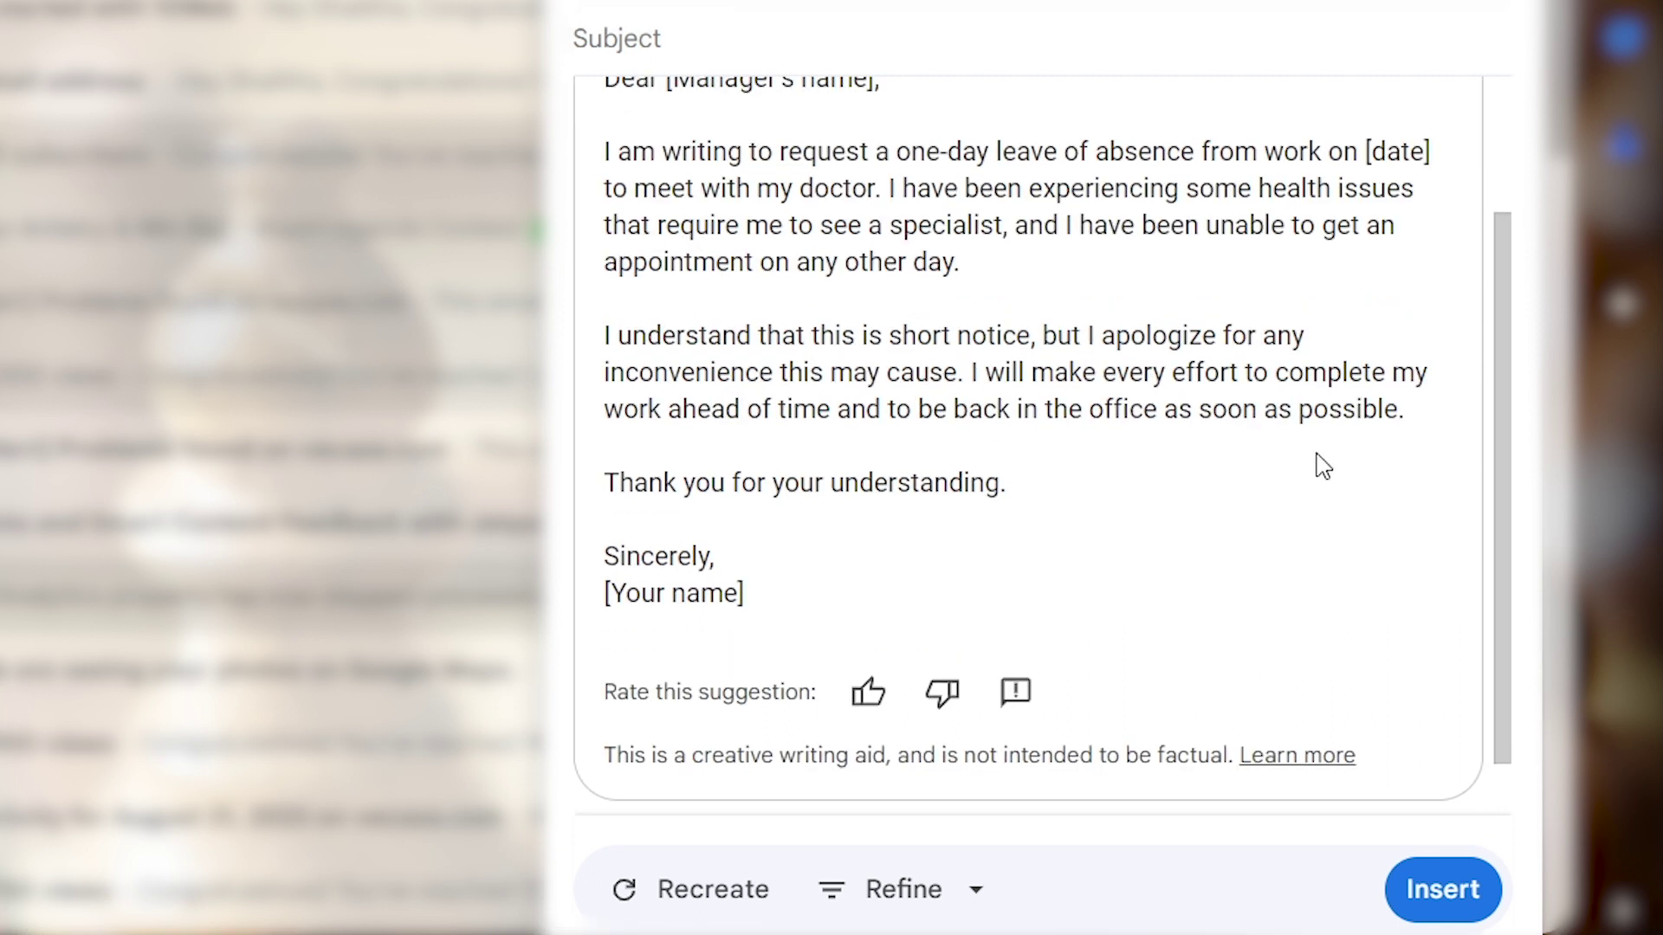
{"action": "scroll", "coordinate": [1323, 466], "scroll_direction": "down", "scroll_amount": 1}
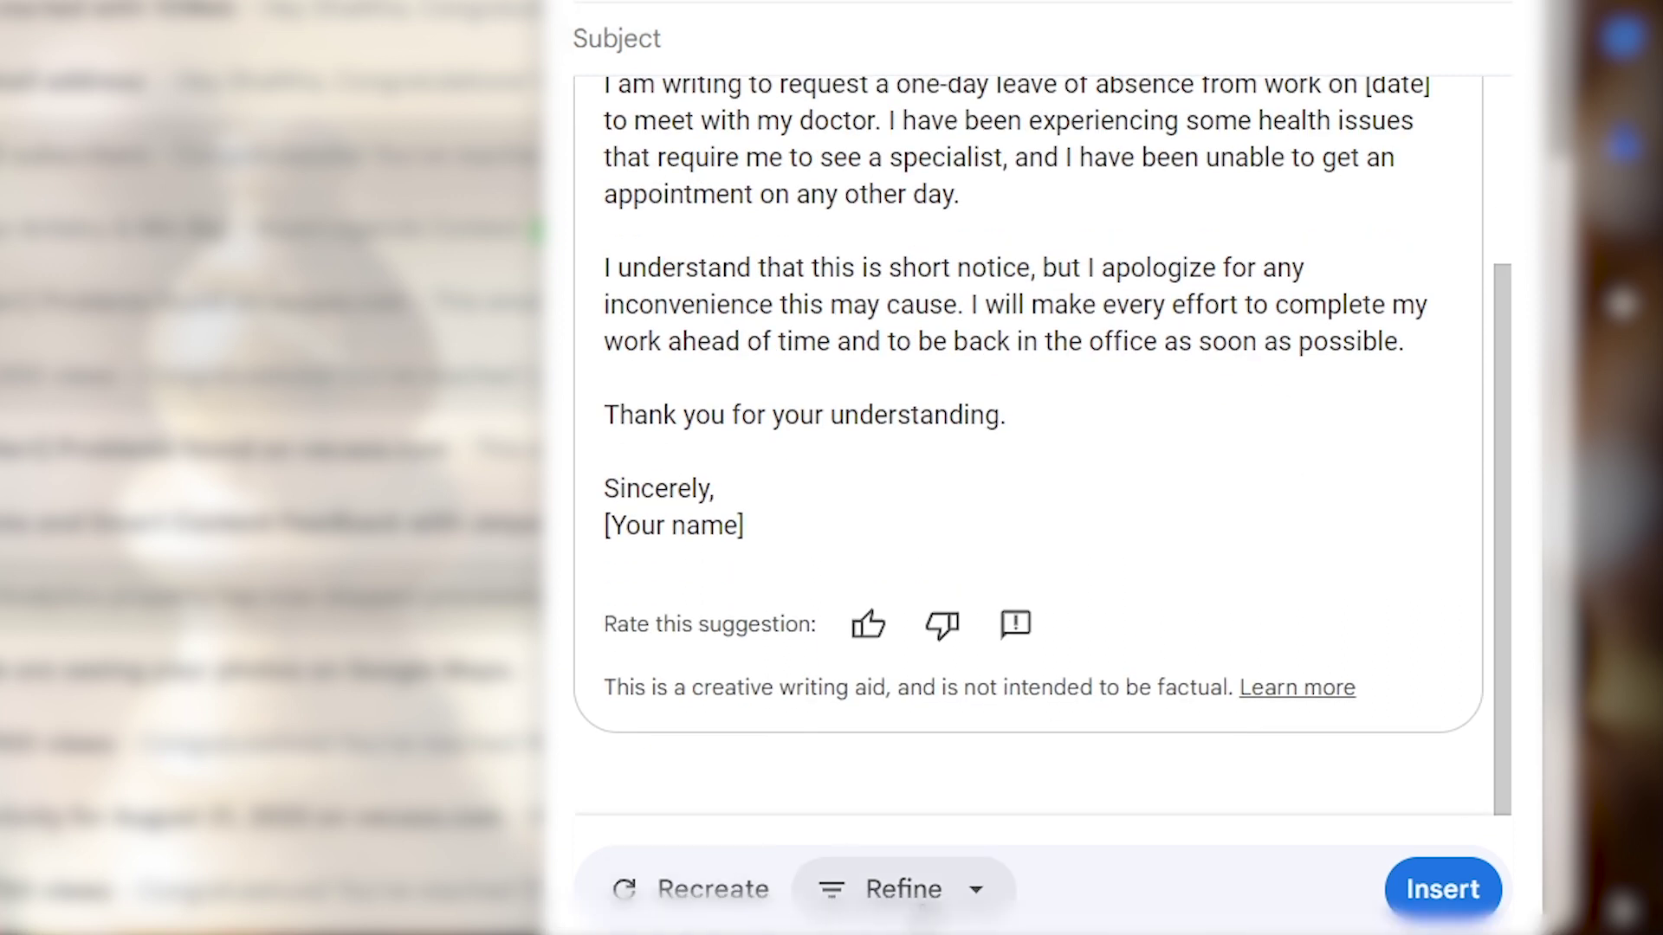
{"action": "left_click", "coordinate": [903, 889]}
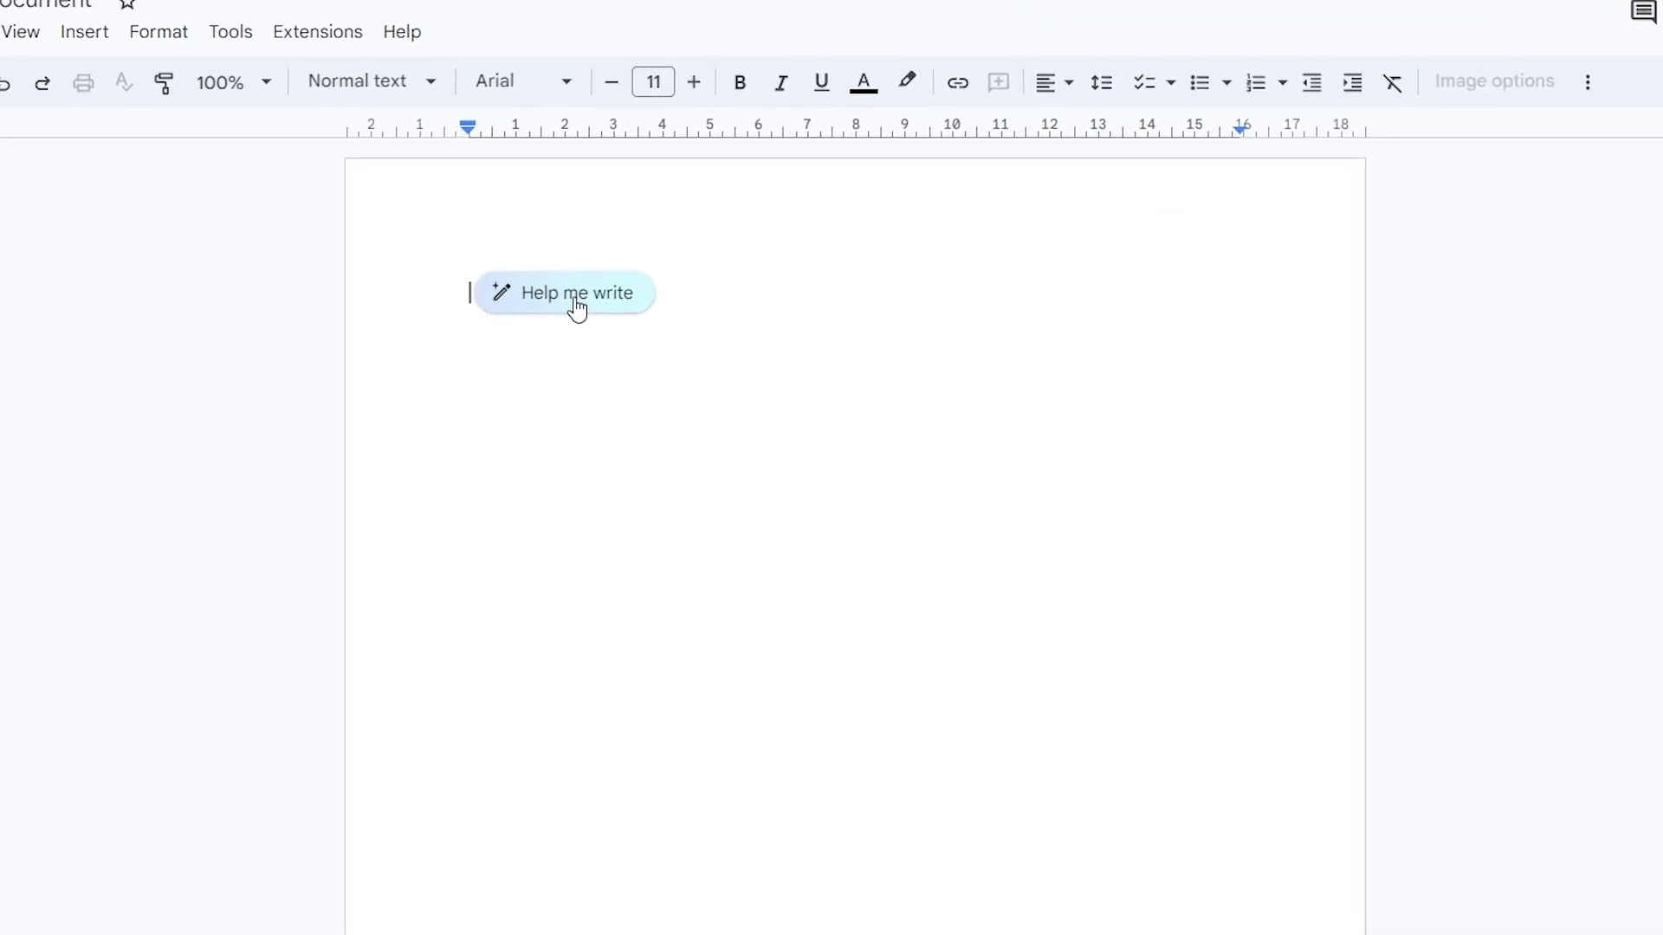
- Generate a Mount Rushmore trip itinerary from New York with 'Plan a trip' and review it
{"action": "left_click", "coordinate": [570, 293]}
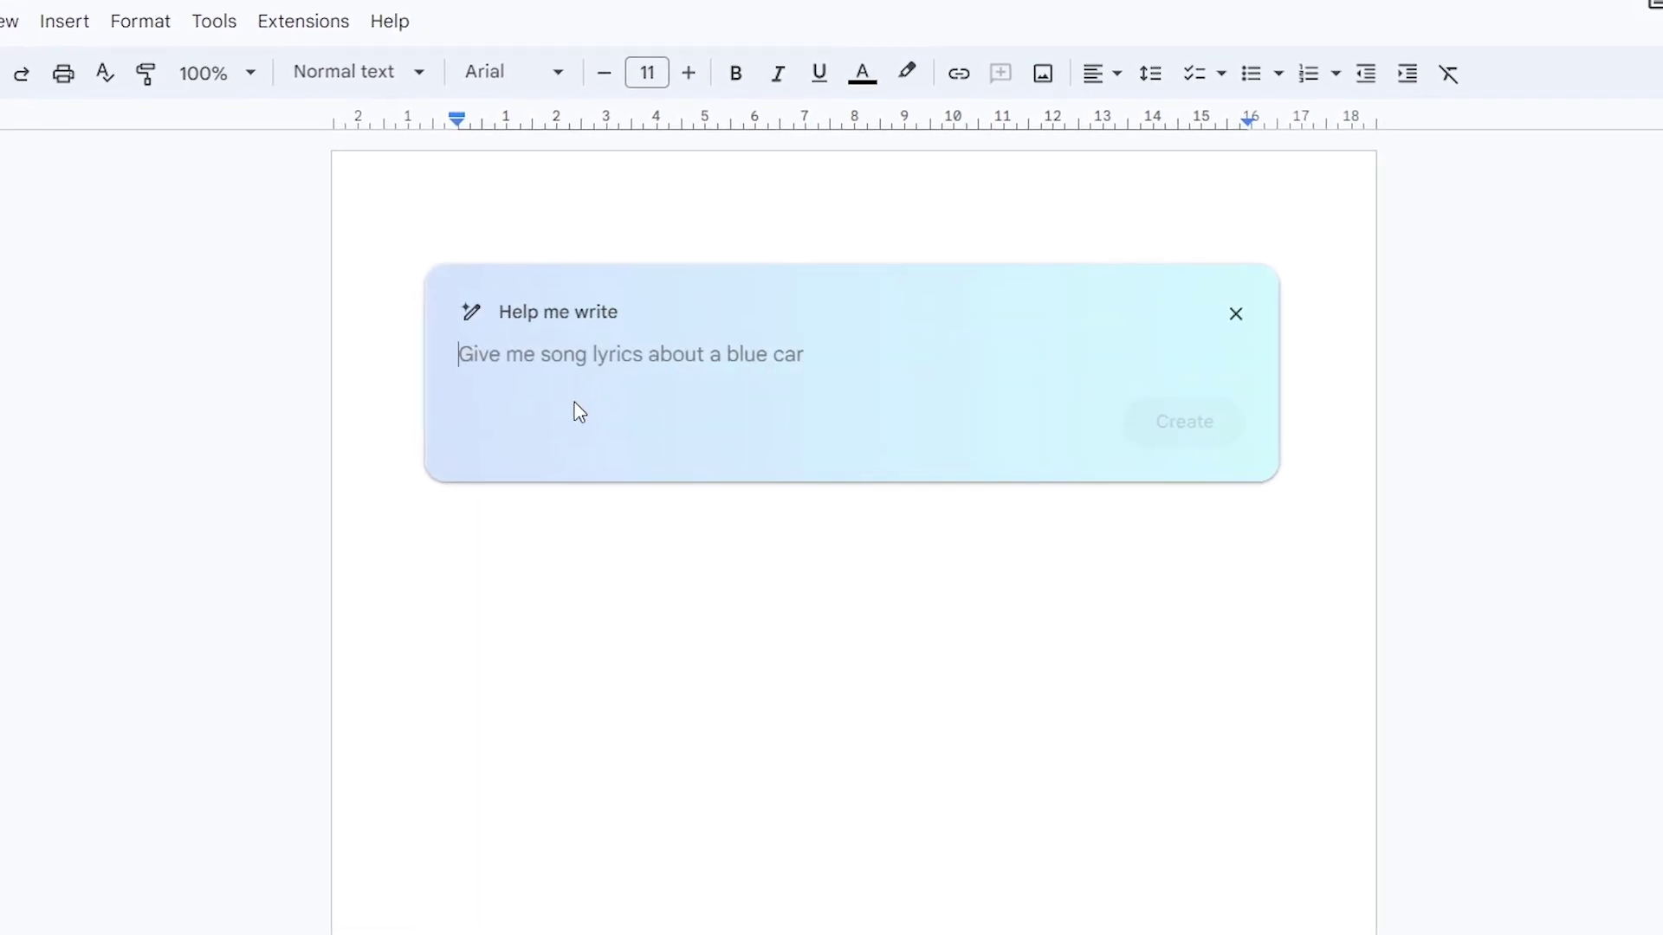
{"action": "type", "text": "Plan a trip to Mount of Rushmore from New Yo"}
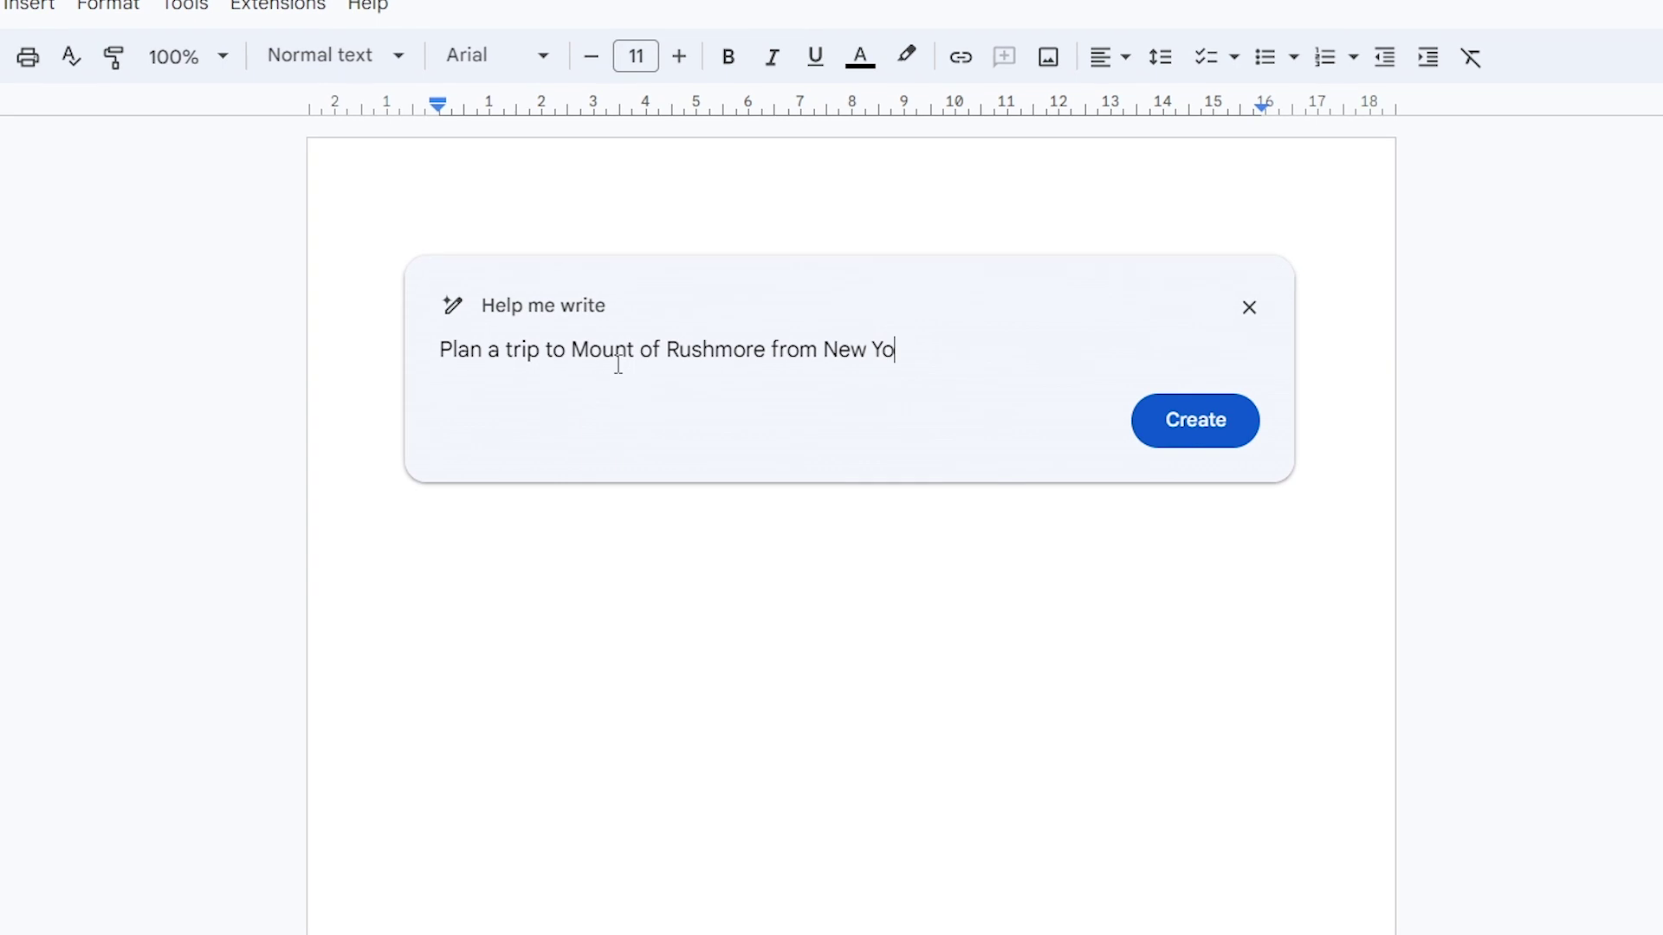
{"action": "left_click", "coordinate": [1203, 424]}
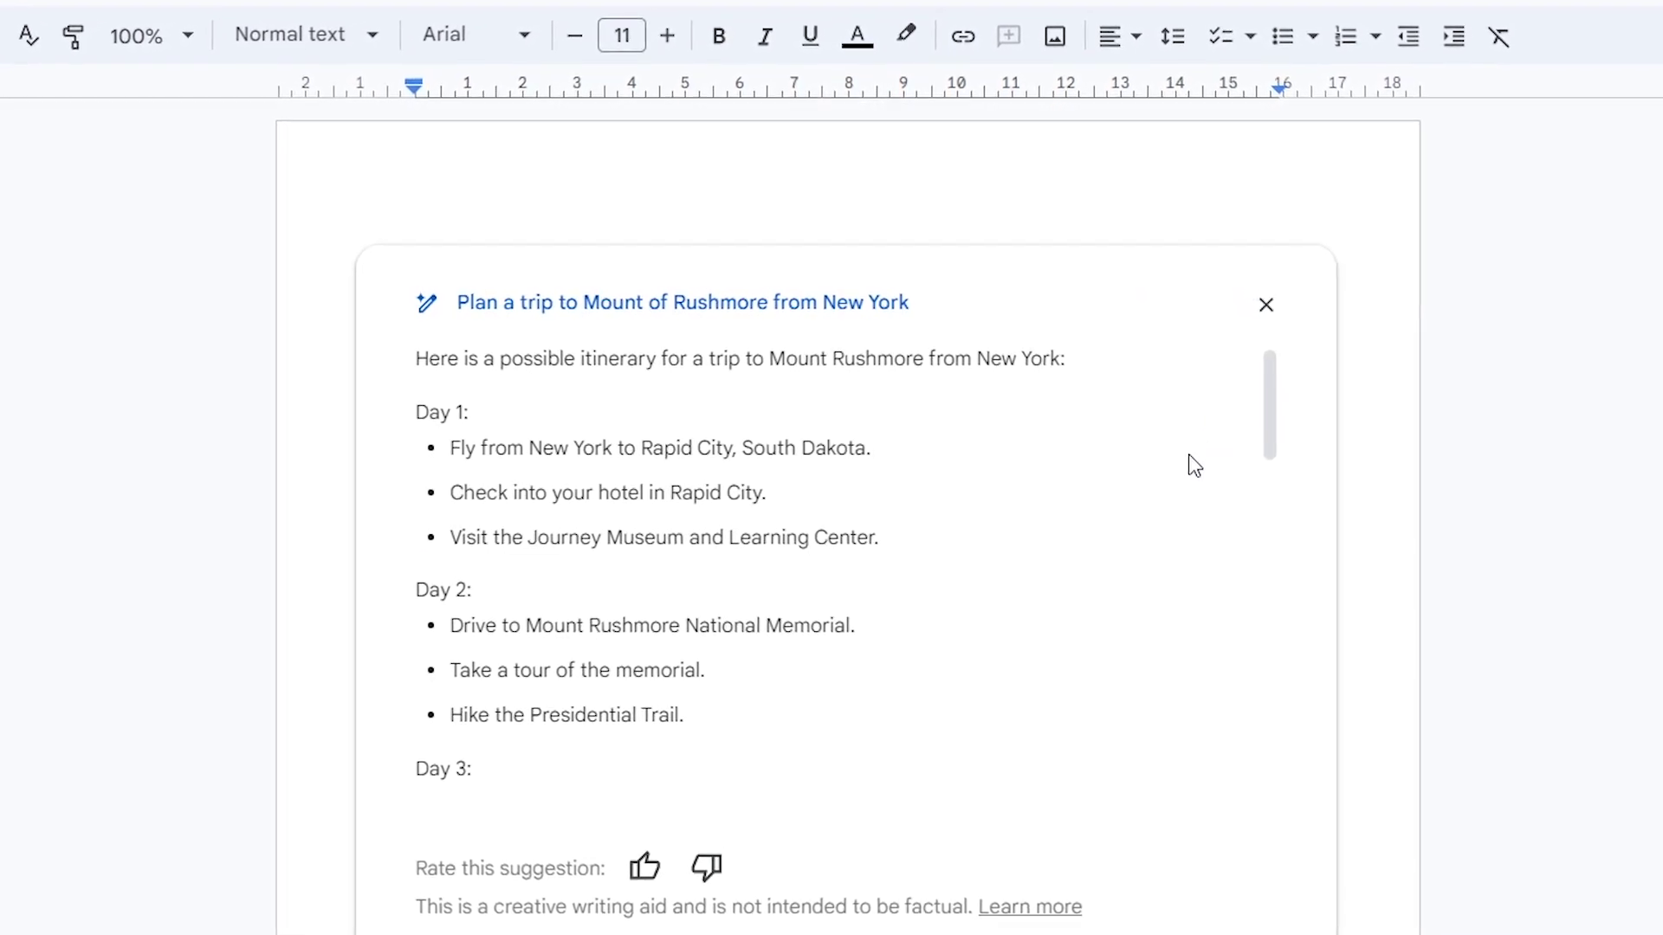
{"action": "scroll", "coordinate": [1026, 554], "scroll_direction": "down", "scroll_amount": 5}
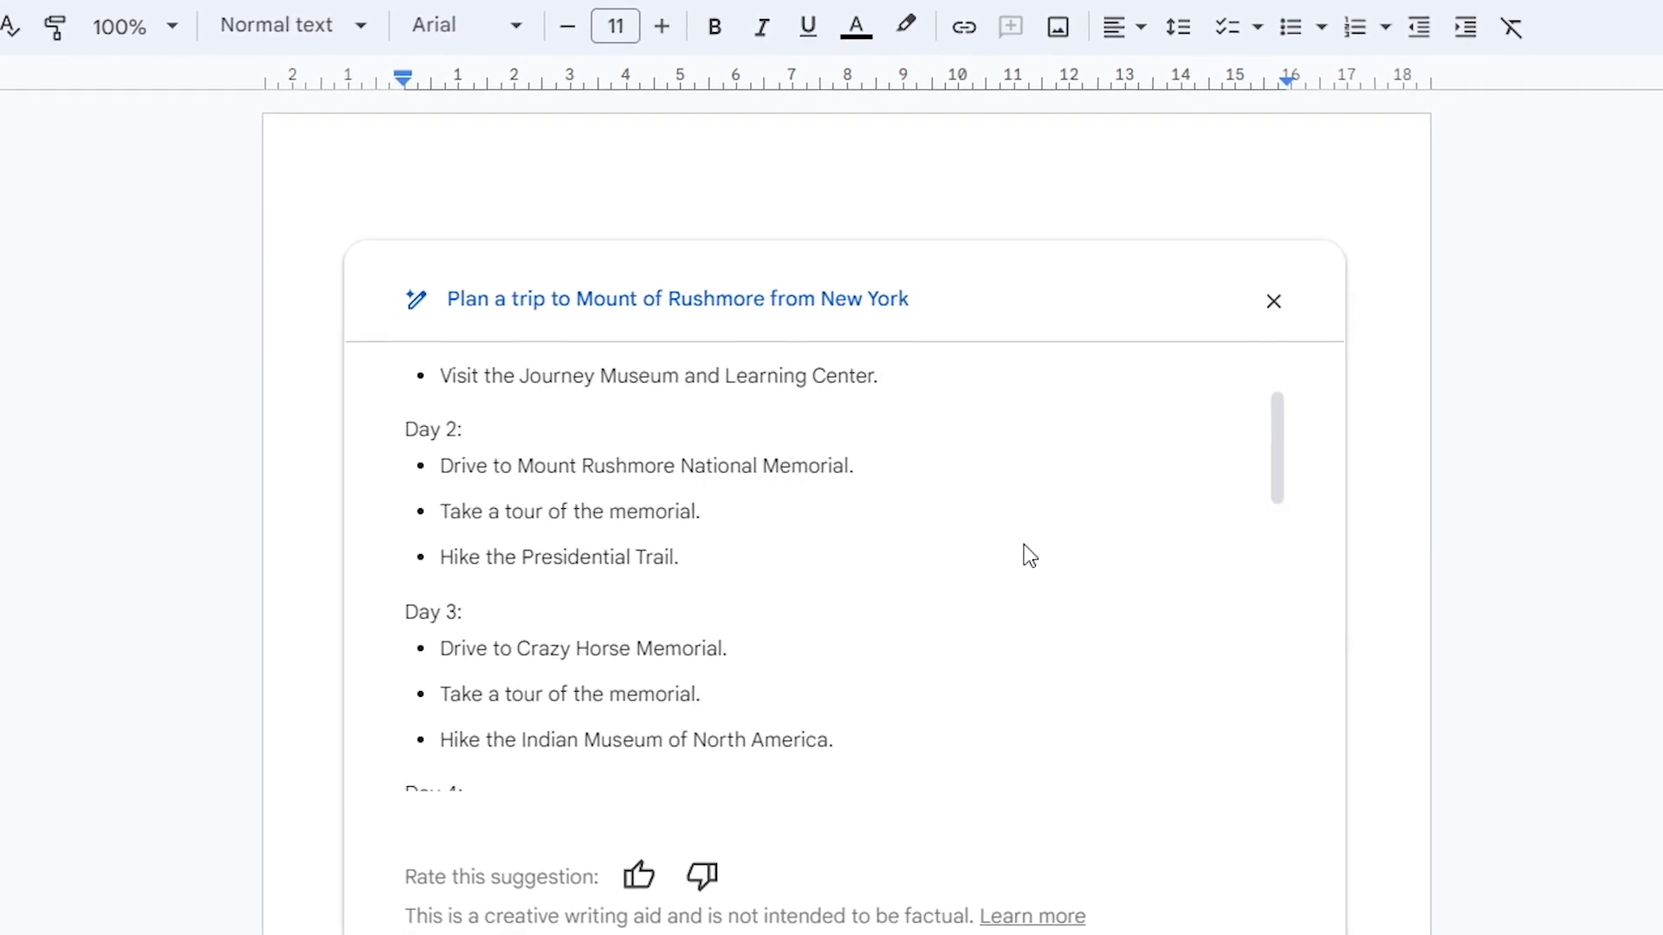
{"action": "scroll", "coordinate": [1027, 550], "scroll_direction": "down", "scroll_amount": 2}
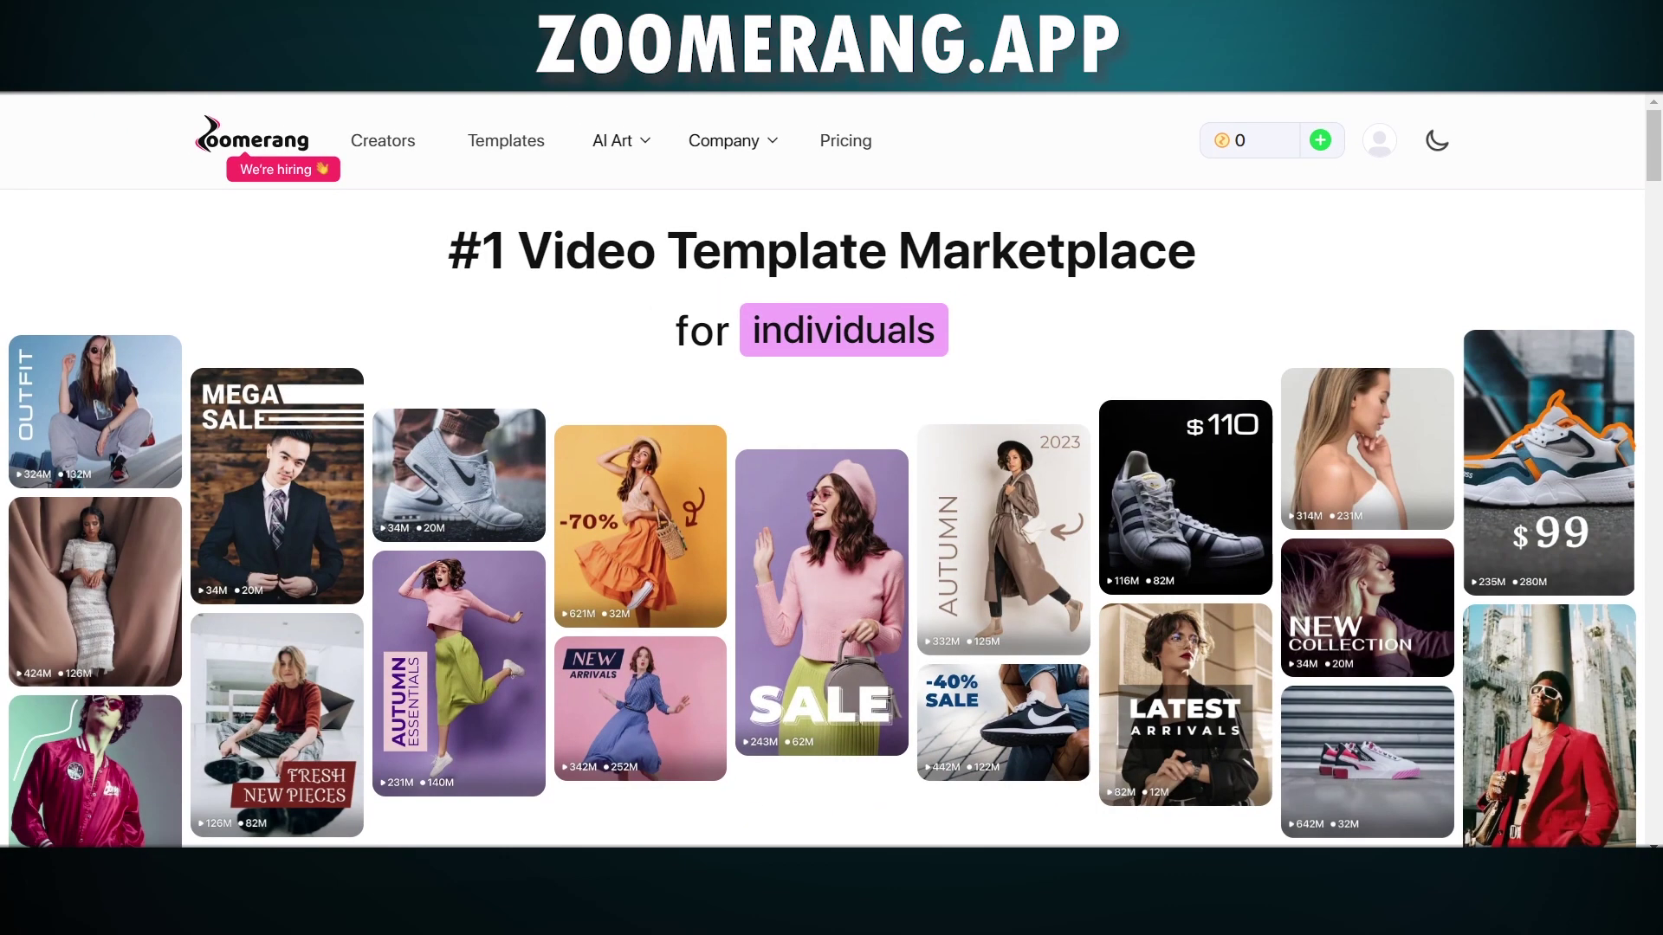
- Go to Zoomerang's Restyle AI video-to-animation page under AI Art and browse it
{"action": "mouse_move", "coordinate": [621, 143]}
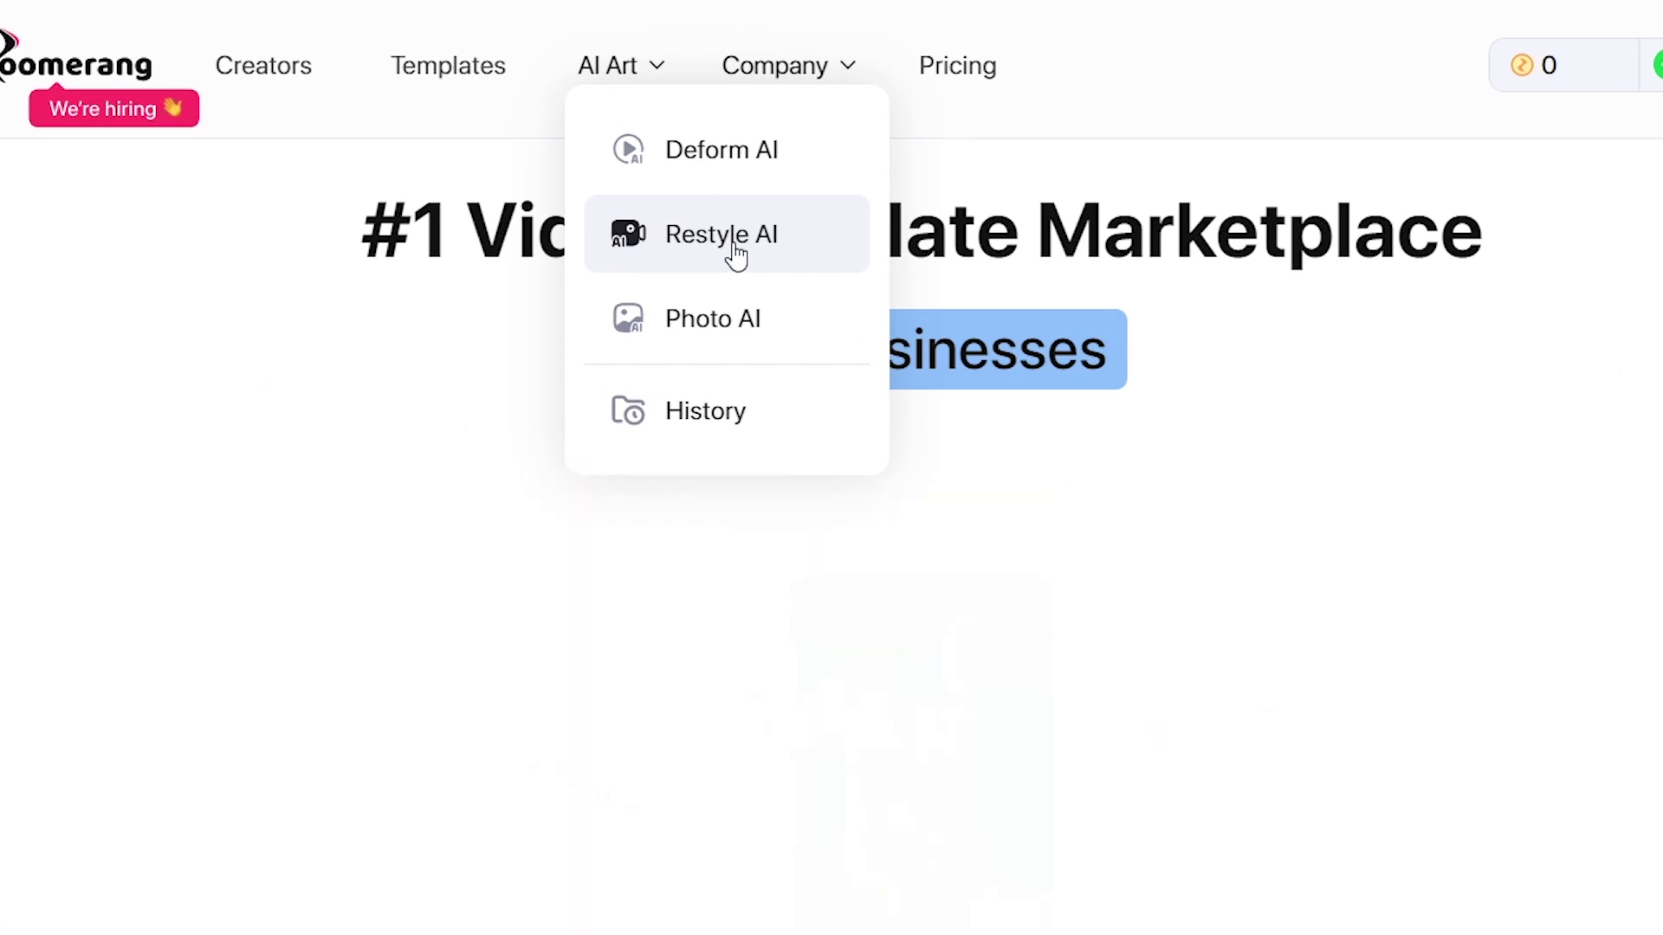
{"action": "left_click", "coordinate": [735, 254]}
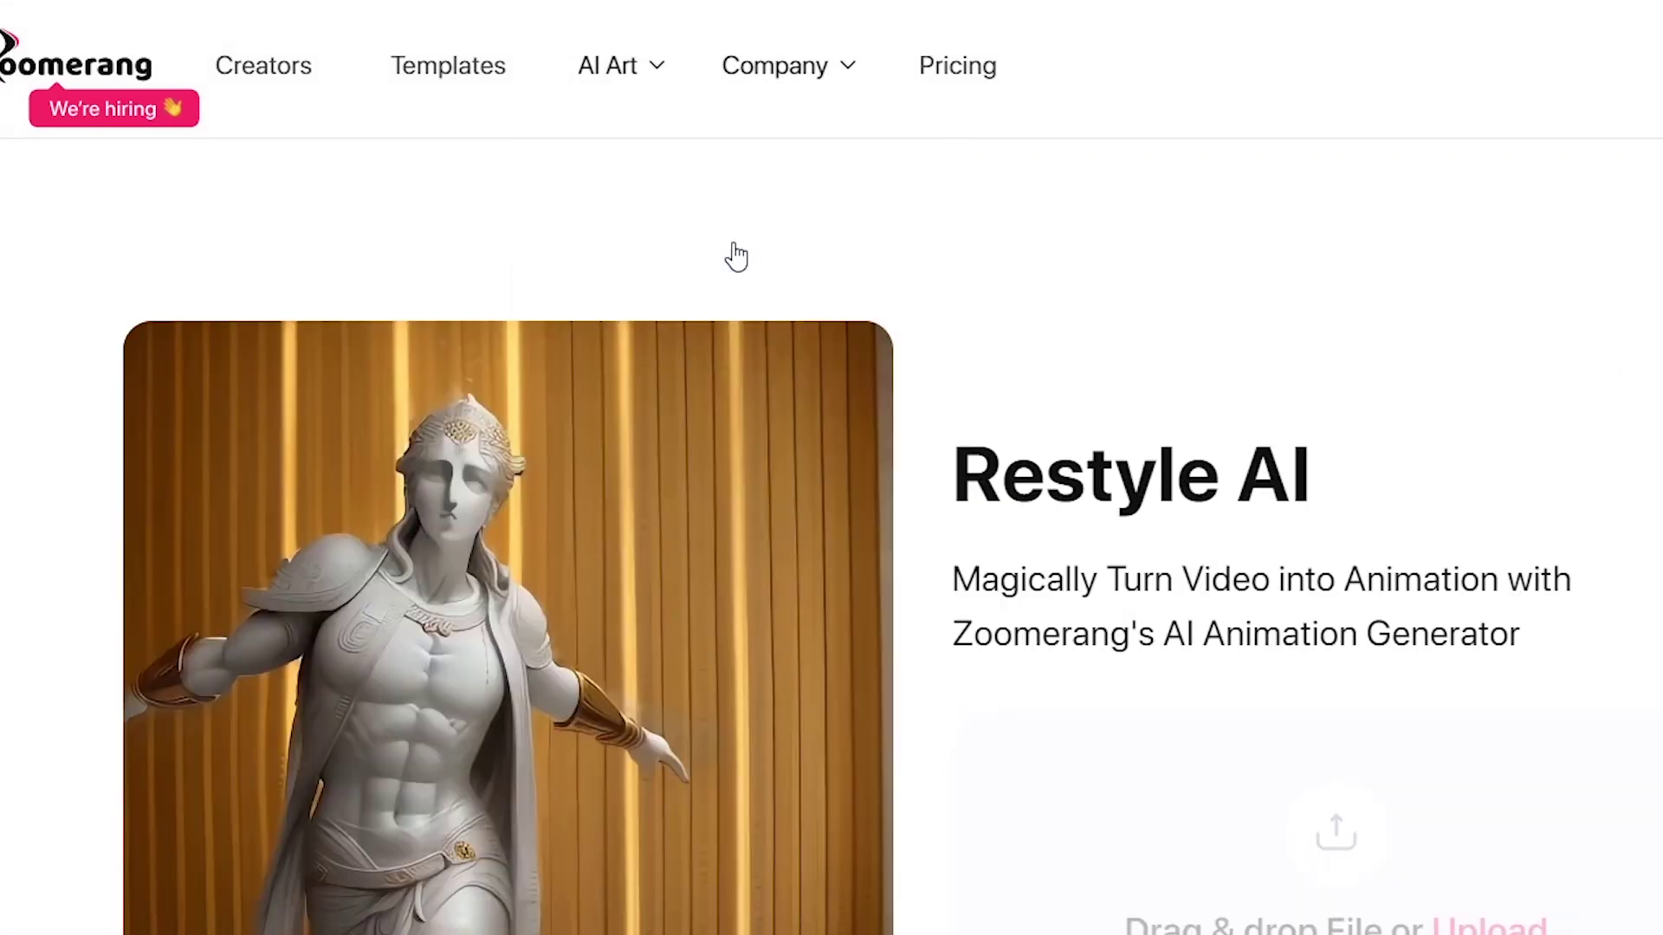
{"action": "scroll", "coordinate": [665, 206], "scroll_direction": "down", "scroll_amount": 15}
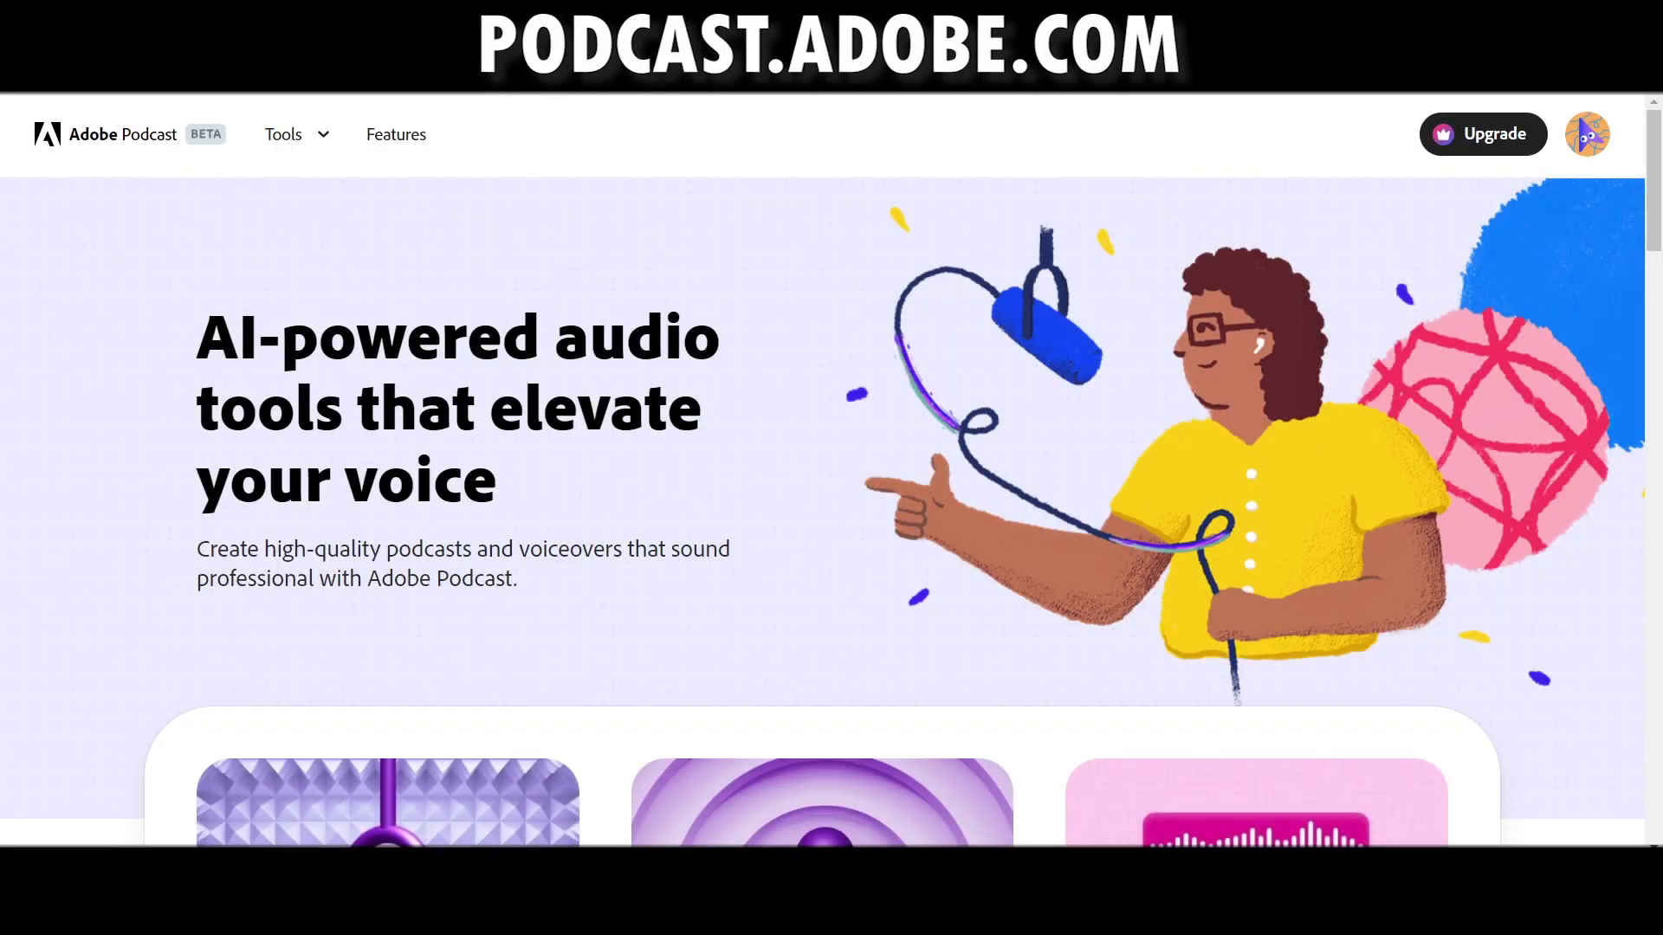
- Enhance Test.wav with Adobe Podcast's Enhance Speech and switch on the enhanced preview
{"action": "scroll", "coordinate": [861, 349], "scroll_direction": "down", "scroll_amount": 5}
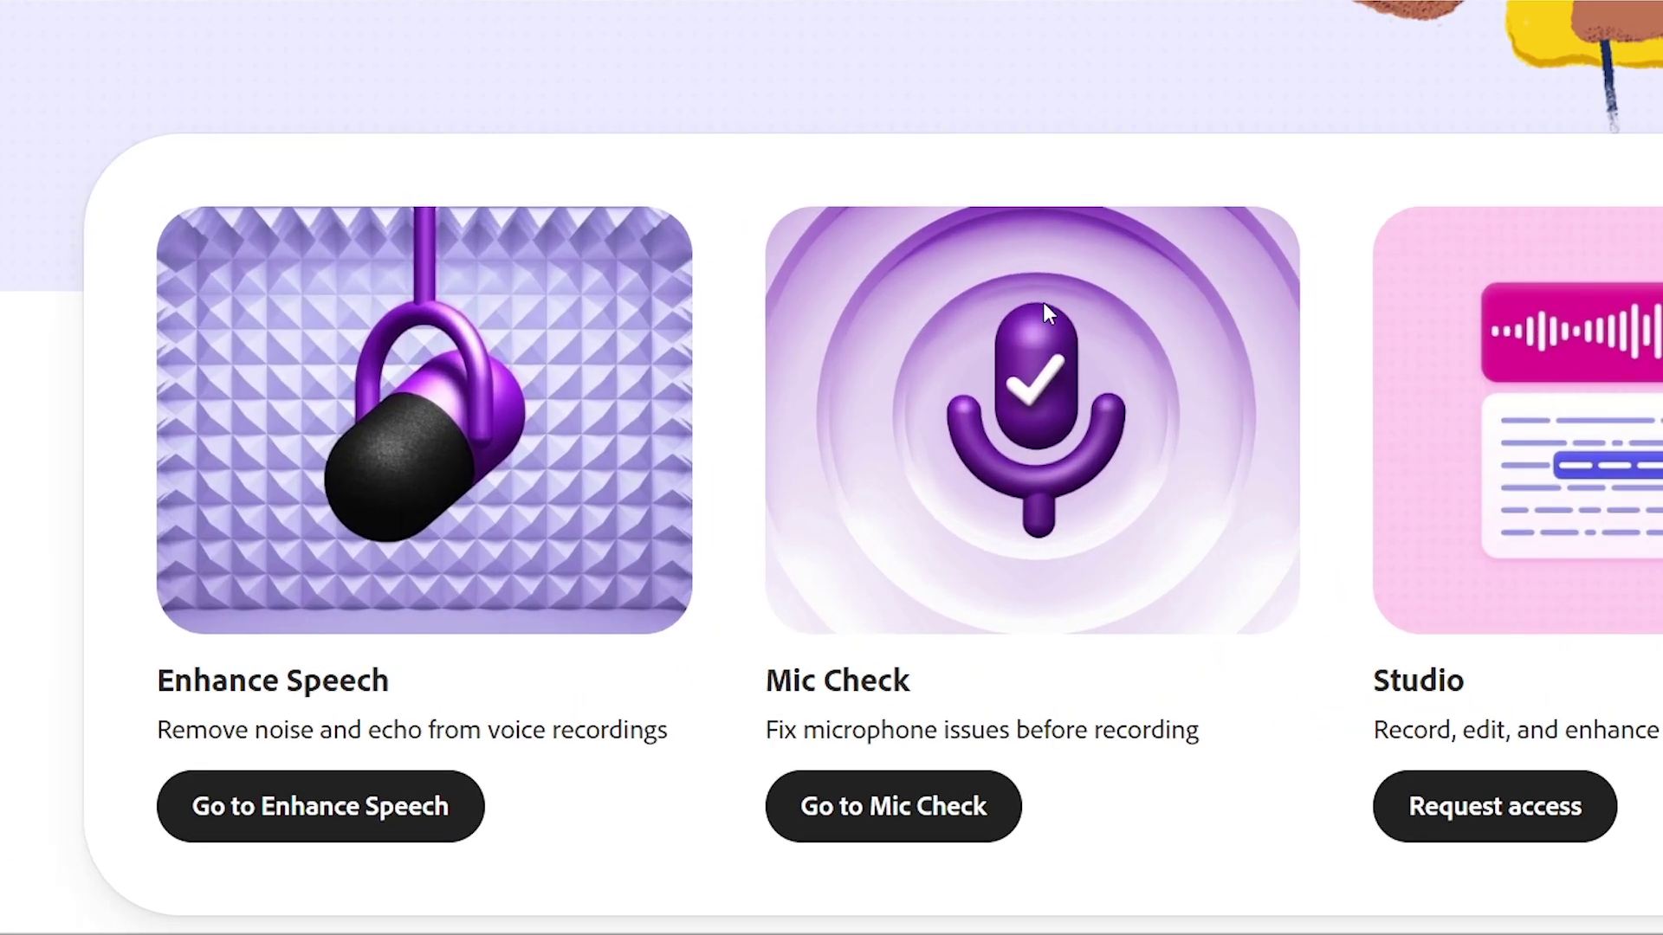
{"action": "left_click", "coordinate": [340, 812]}
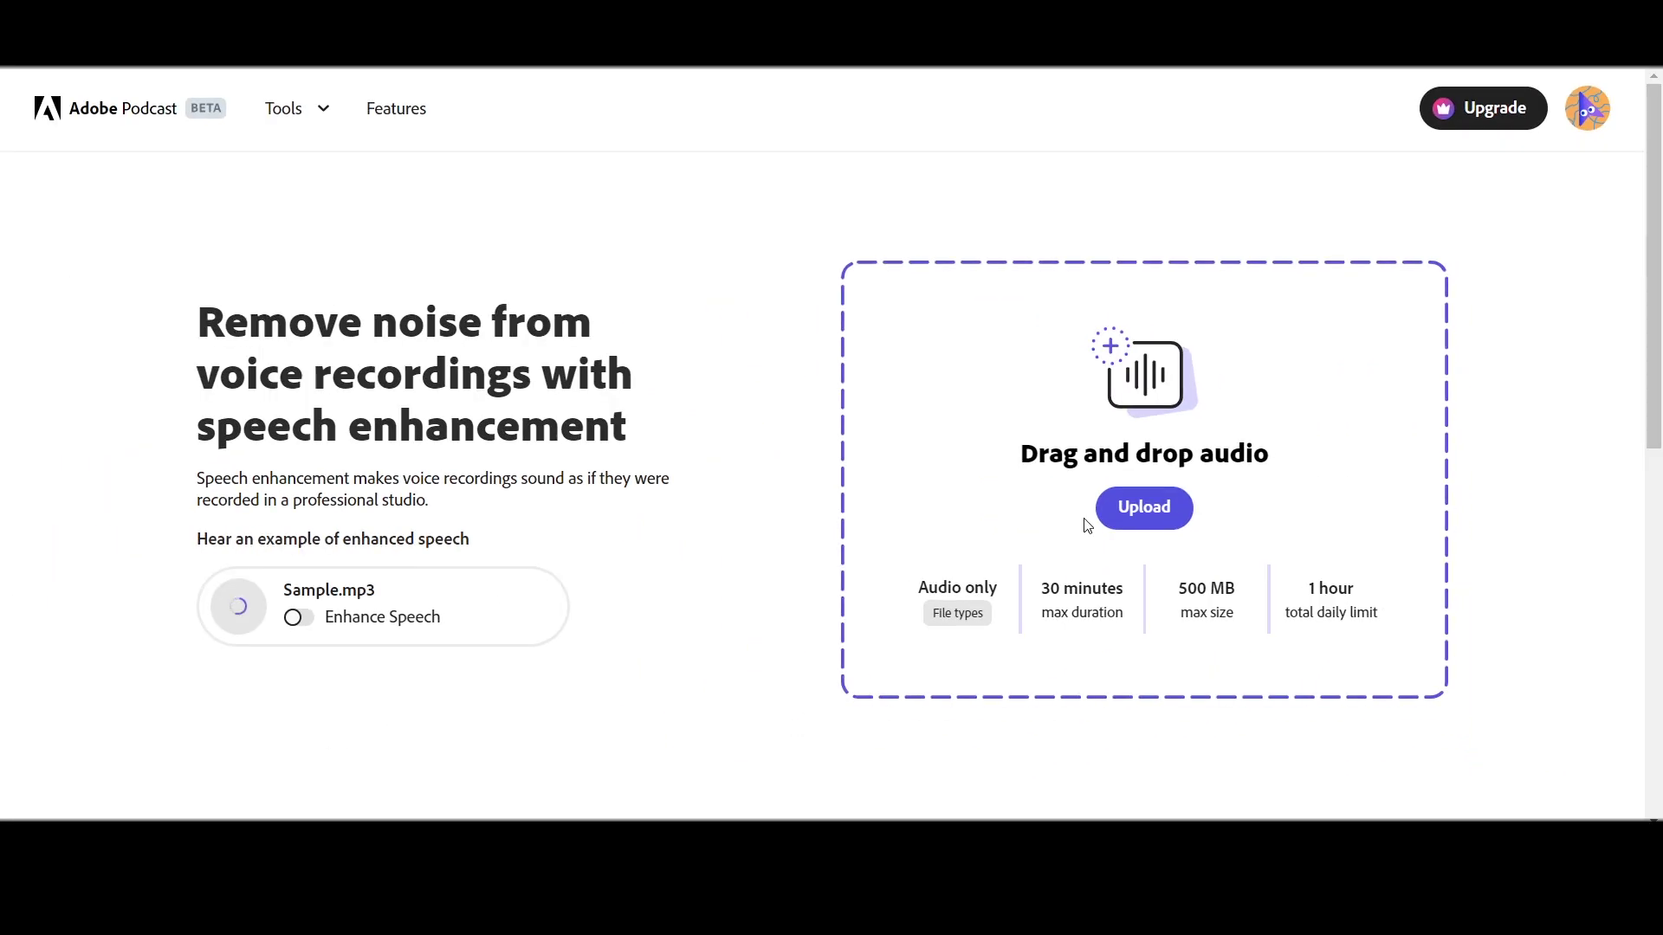
{"action": "left_click", "coordinate": [718, 472]}
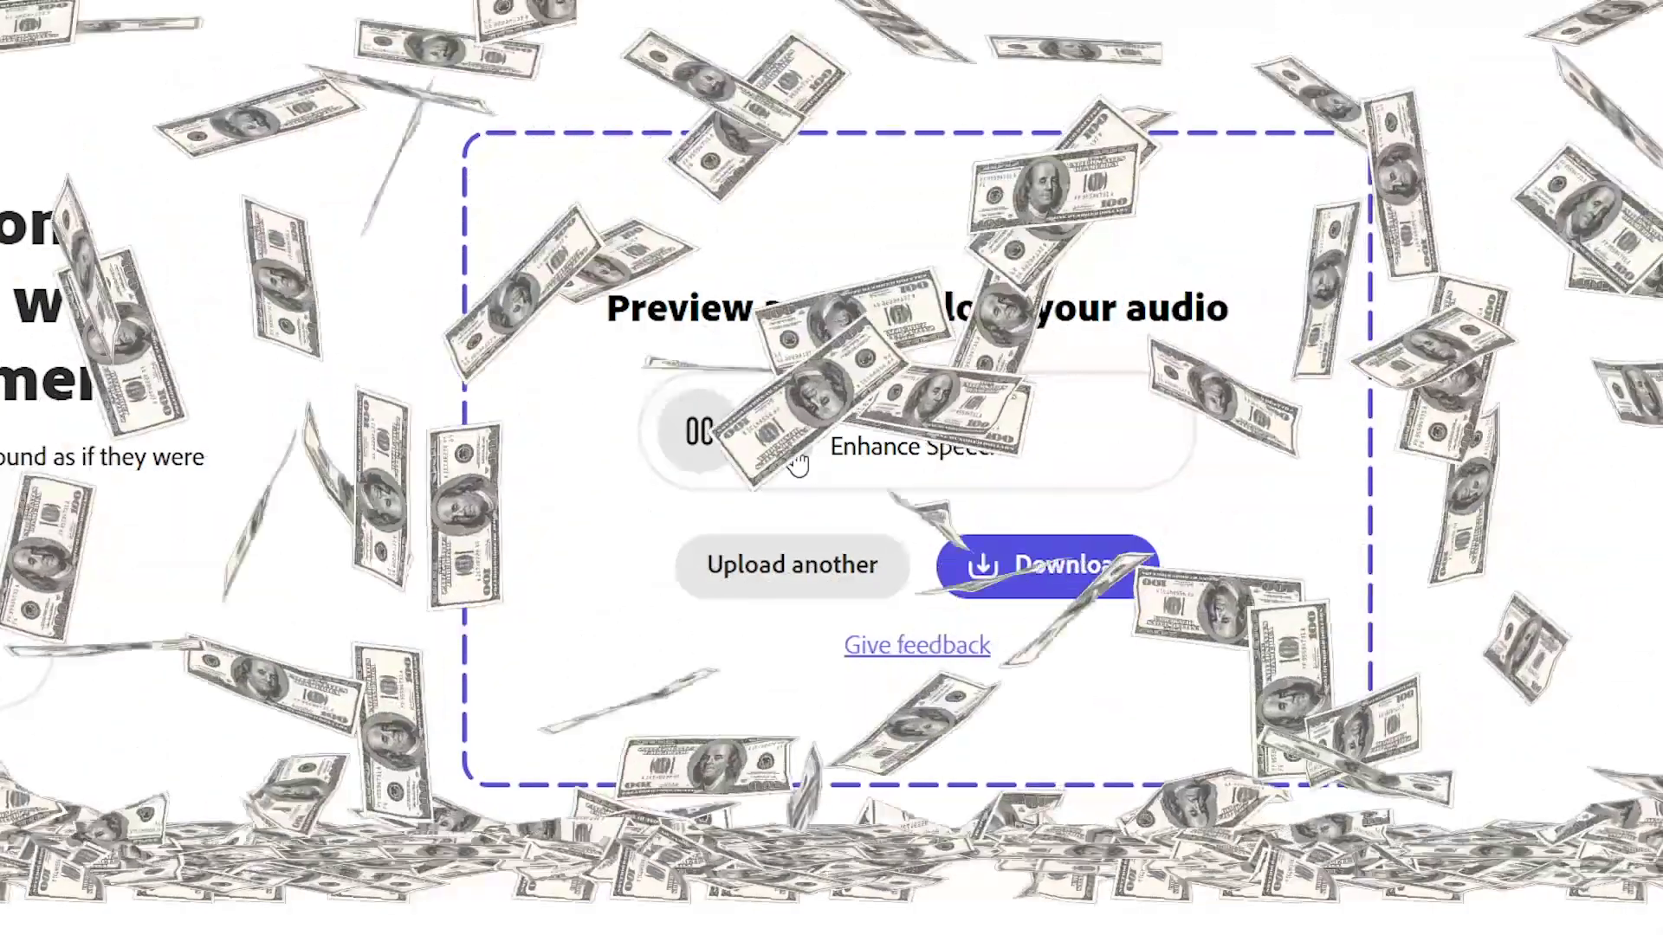
{"action": "left_click", "coordinate": [790, 448]}
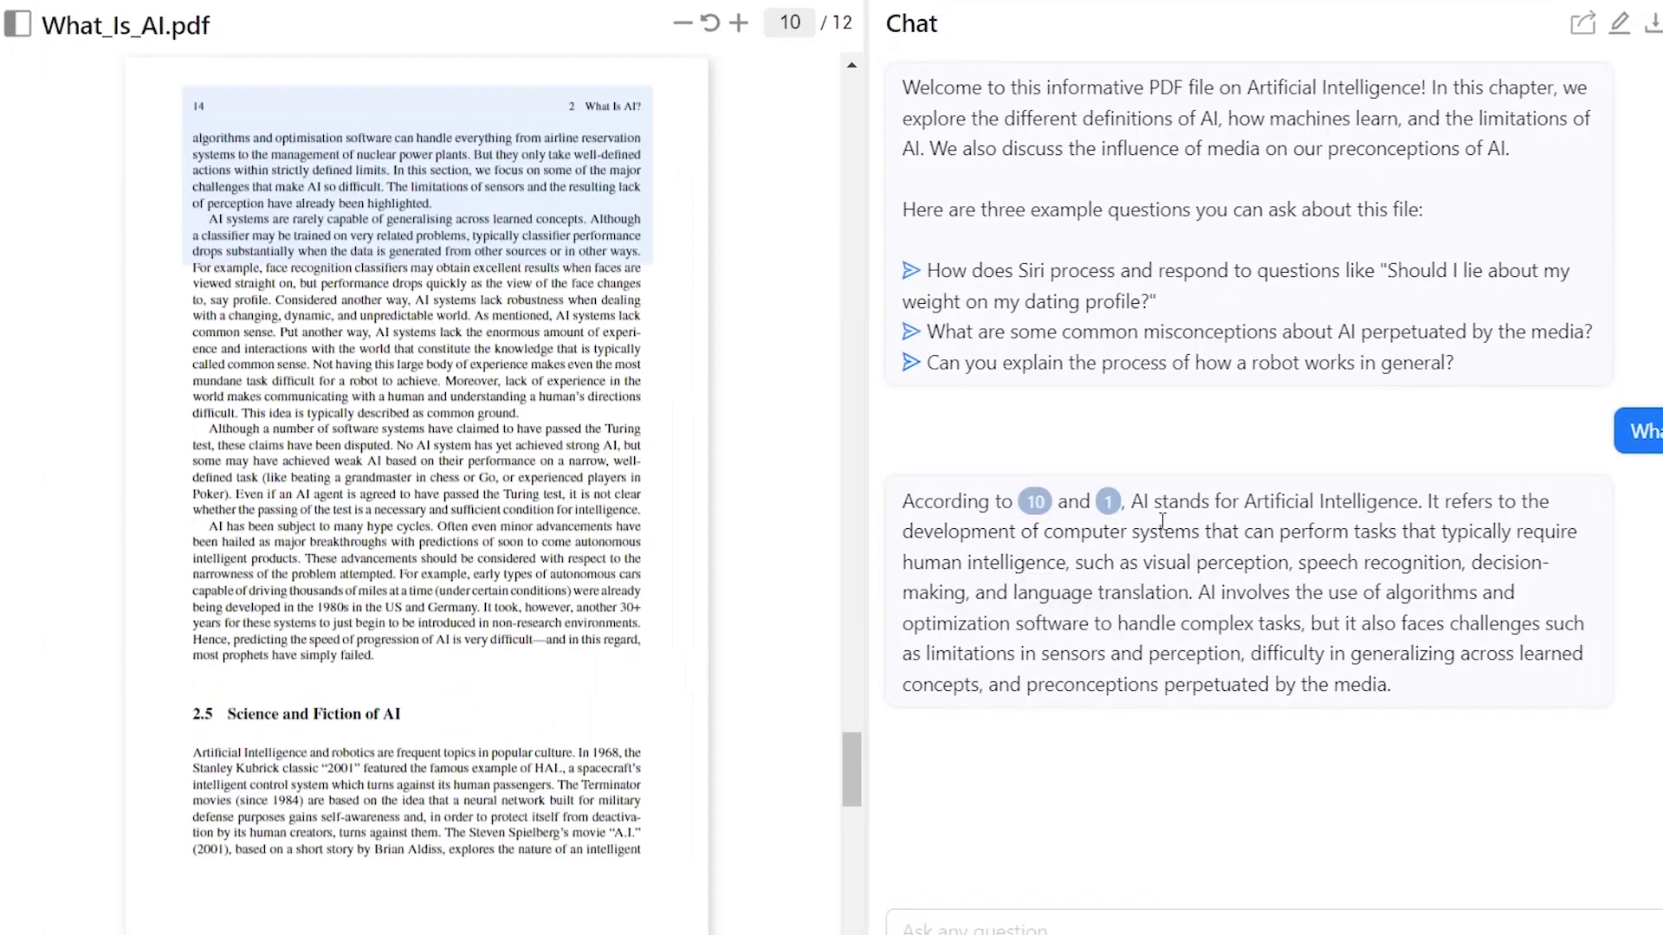
- Ask ChatPDF 'What are the types' and jump to the cited page 6
{"action": "left_click", "coordinate": [1108, 502]}
{"action": "type", "text": "What are the types"}
{"action": "key", "text": "Return"}
{"action": "left_click", "coordinate": [1065, 308]}
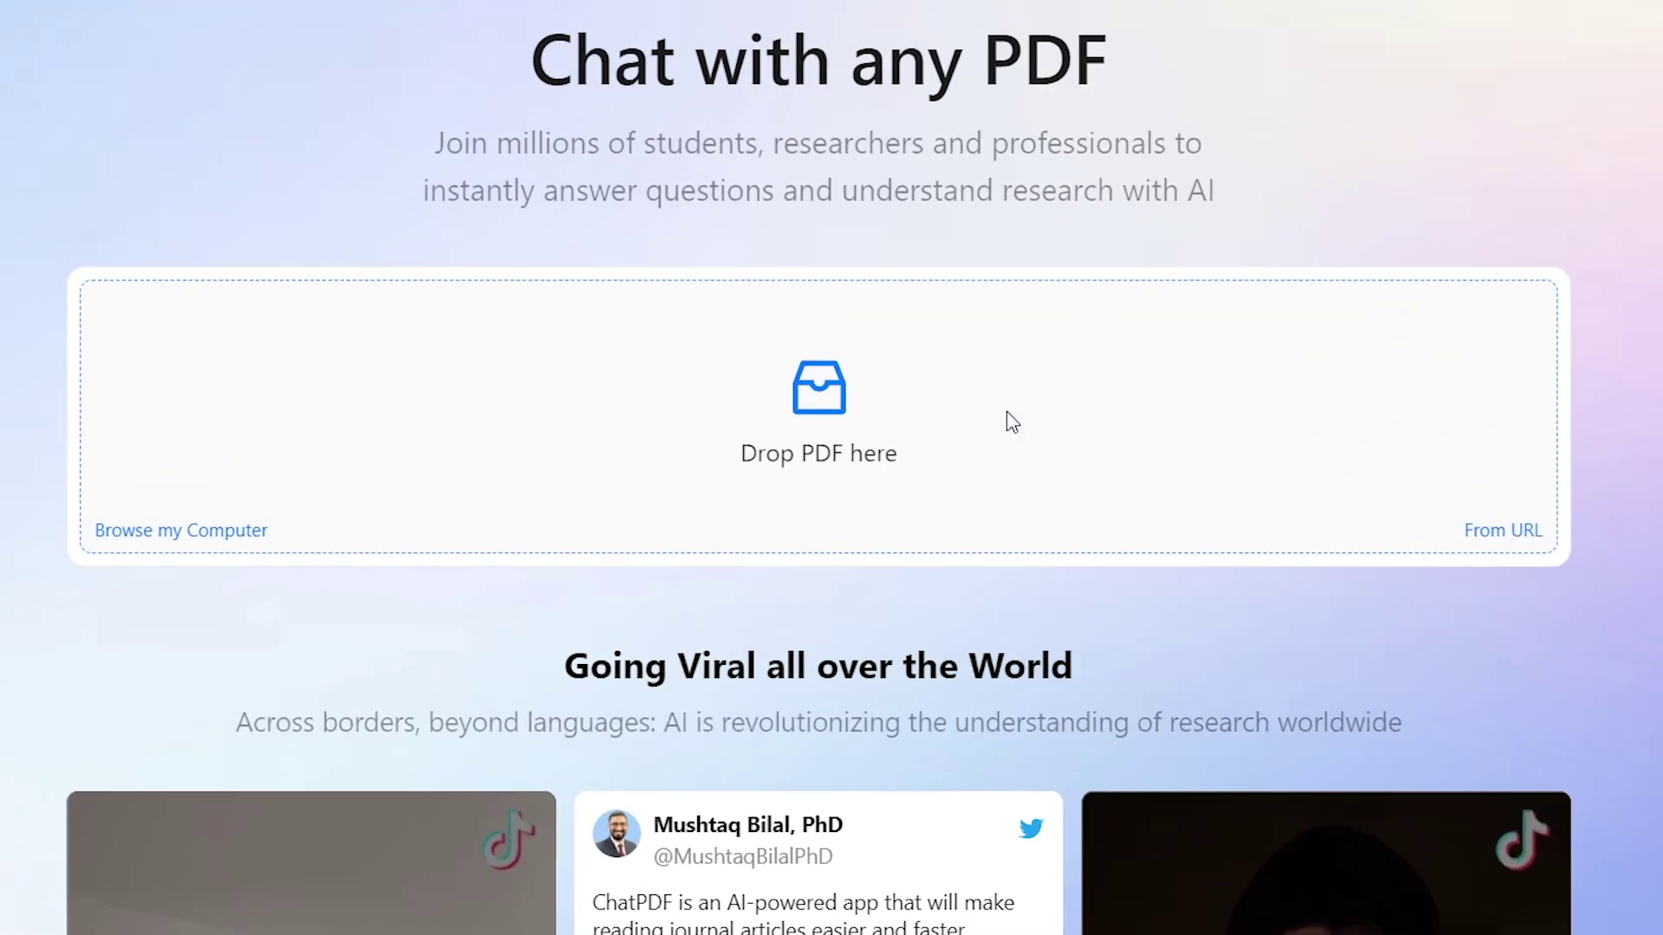
- Upload What_Is_AI.pdf, ask 'What is AI?', and view the cited pages 10 and 1
{"action": "left_click", "coordinate": [1012, 421]}
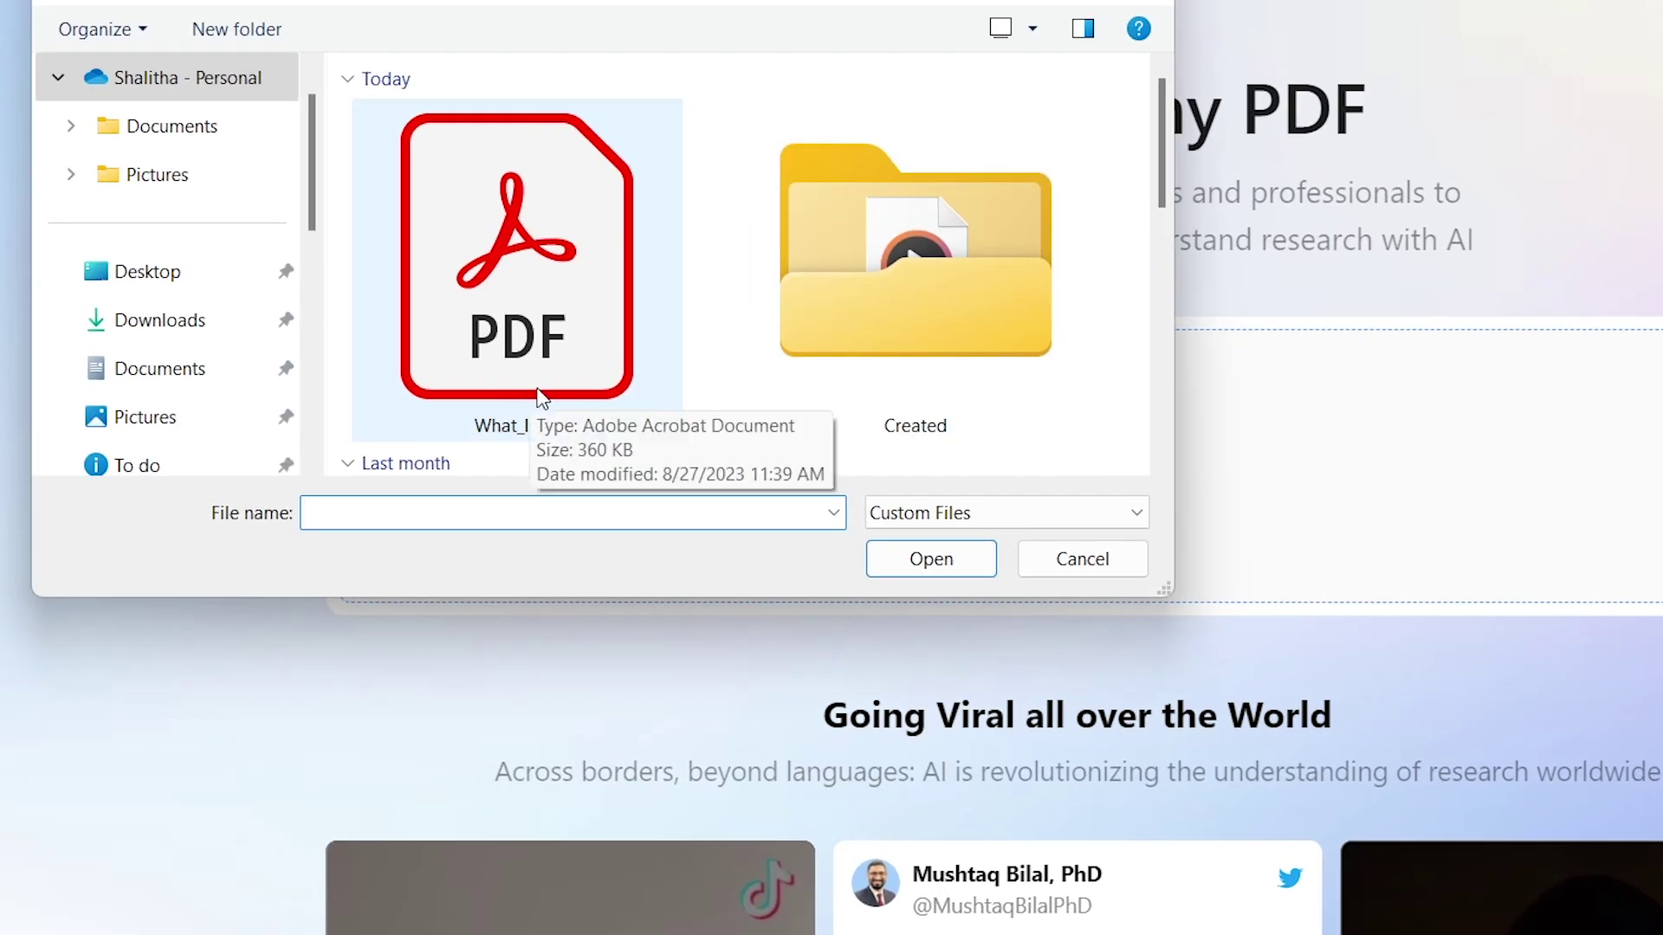
{"action": "double_click", "coordinate": [542, 397]}
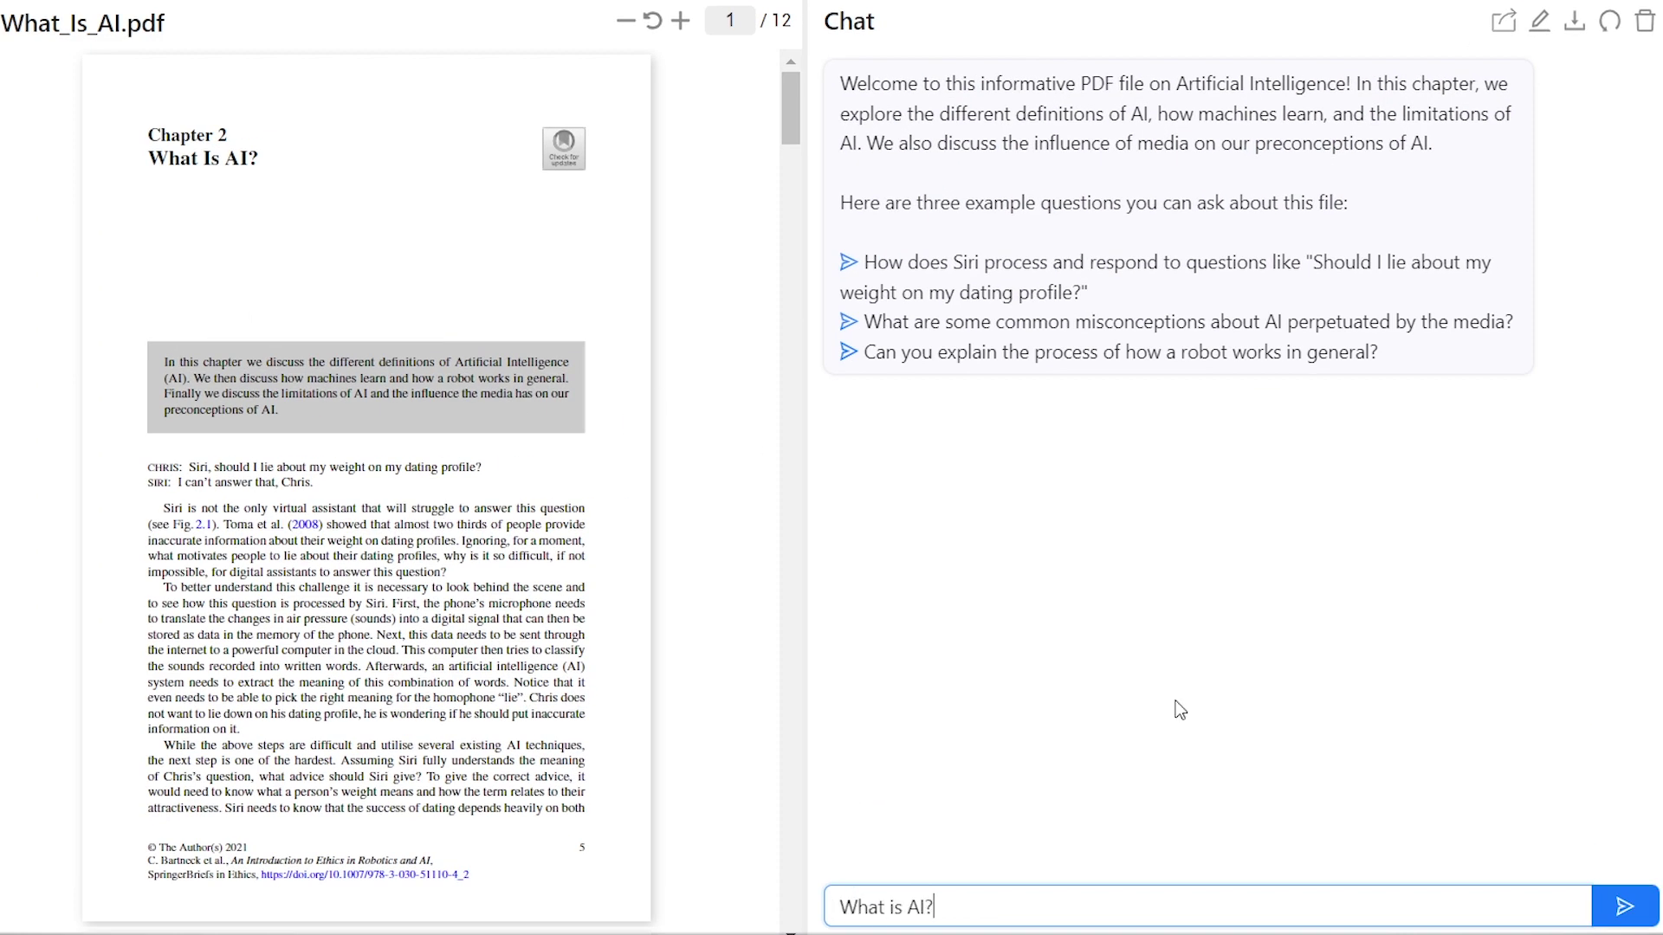
{"action": "type", "text": "What is AI?"}
{"action": "key", "text": "Return"}
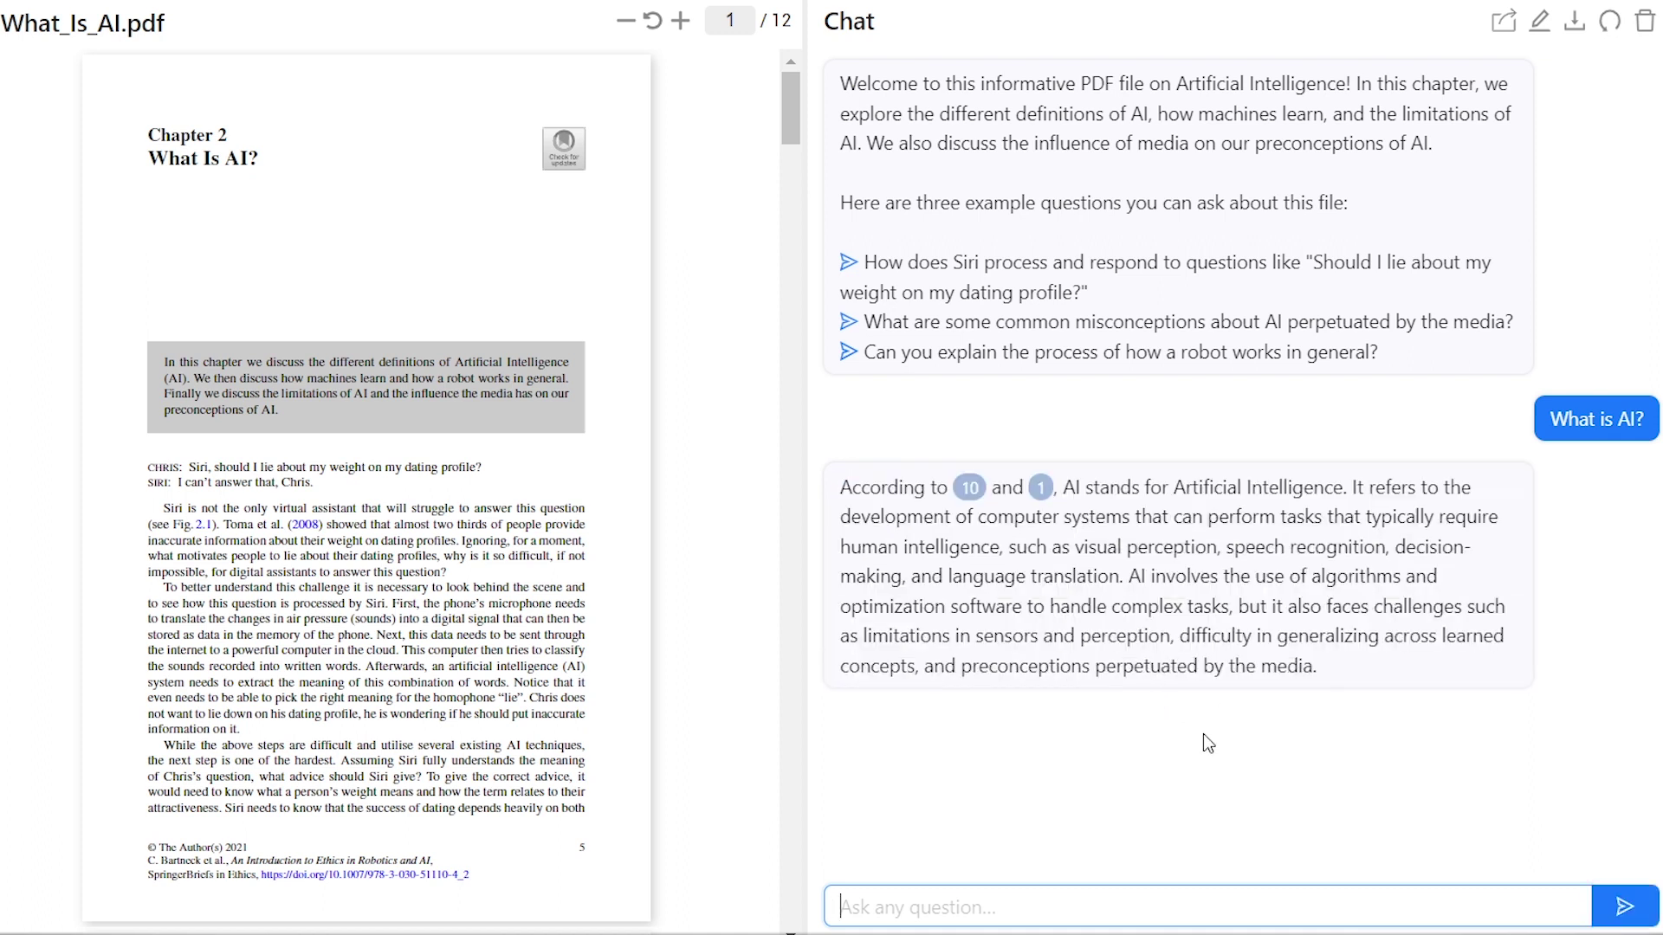
{"action": "left_click", "coordinate": [970, 488]}
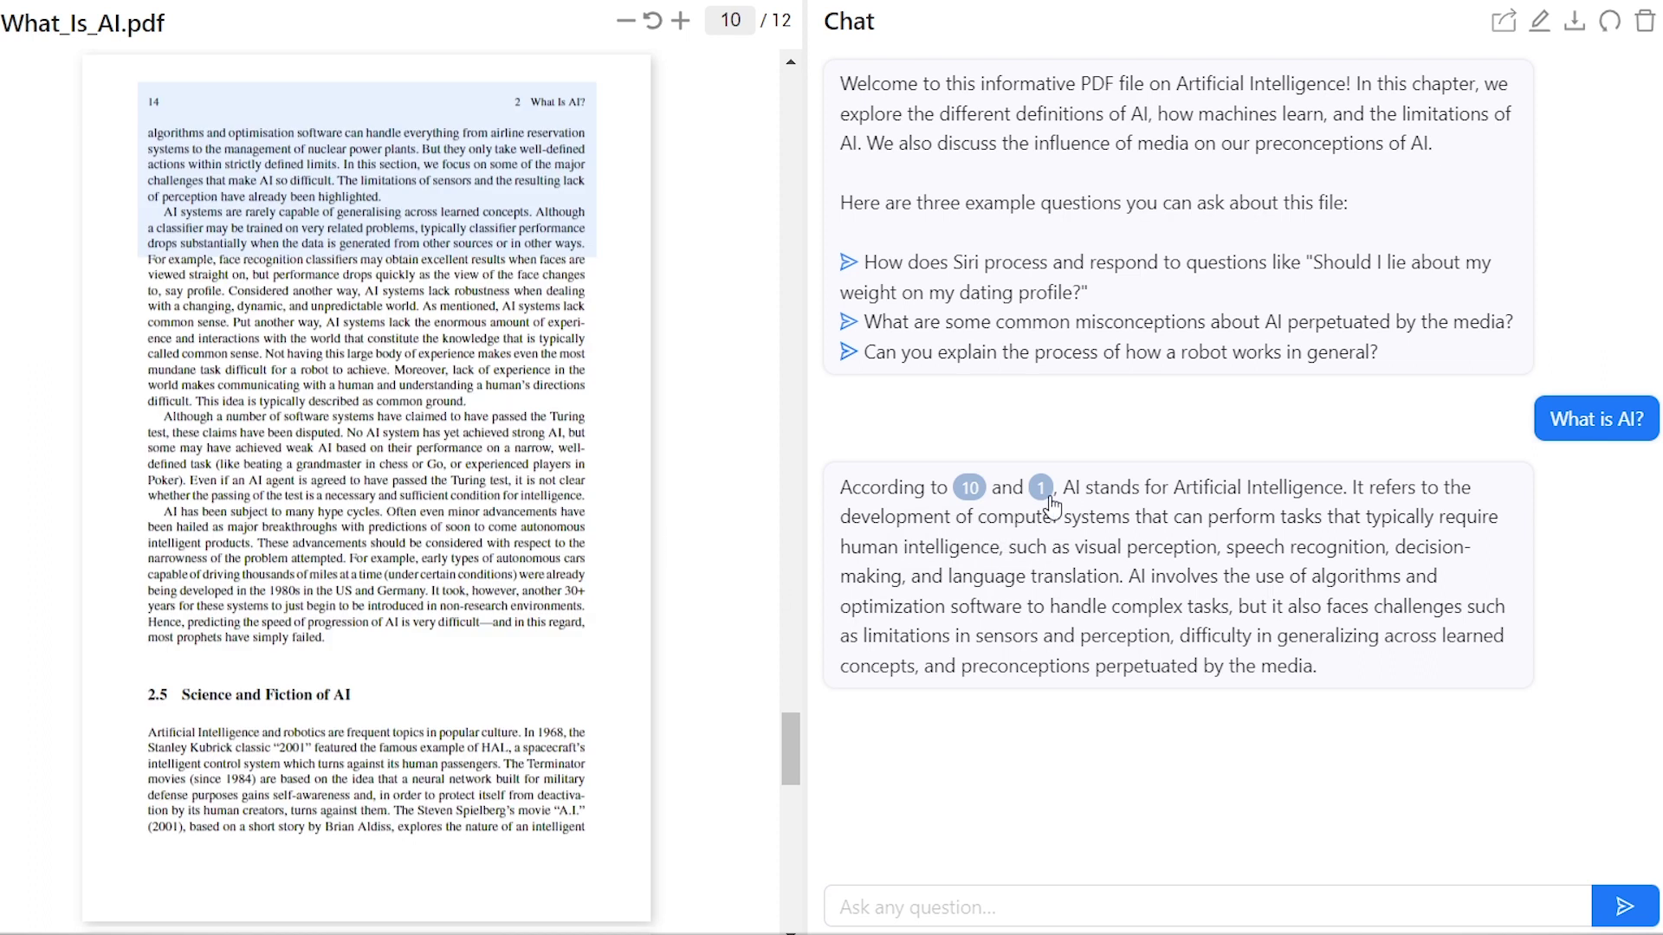
{"action": "left_click", "coordinate": [1043, 490]}
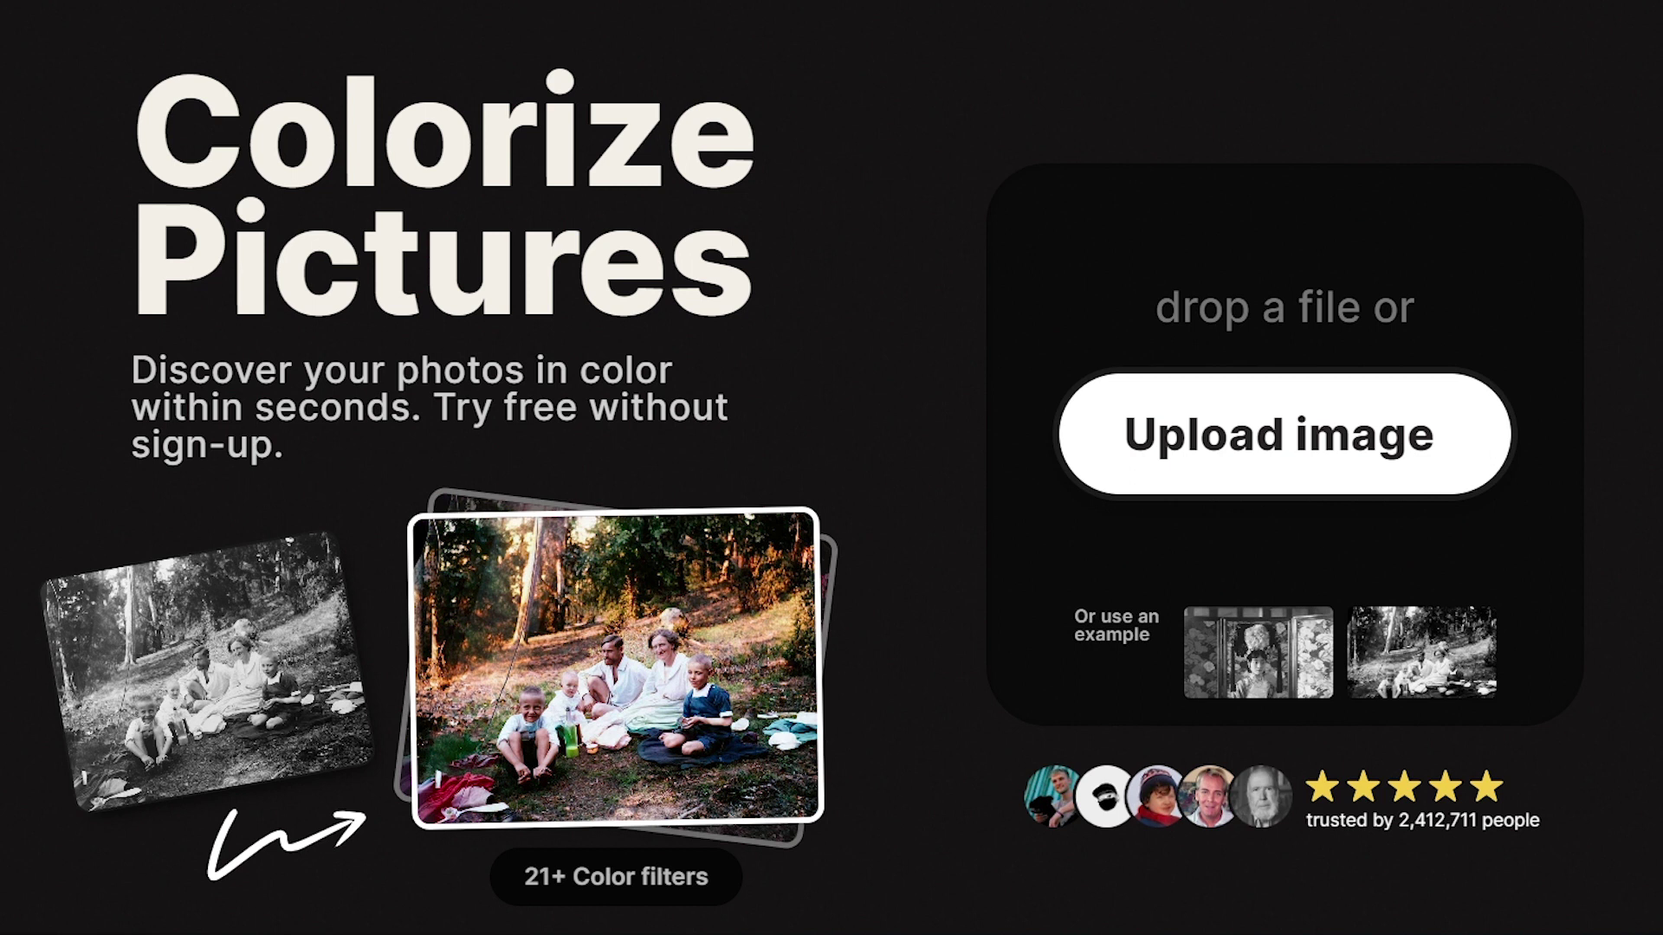
- Upload the black-and-white wedding photo to Palette.fm and colorize it with Vivid Natural
{"action": "left_click", "coordinate": [1429, 433]}
{"action": "left_click", "coordinate": [289, 298]}
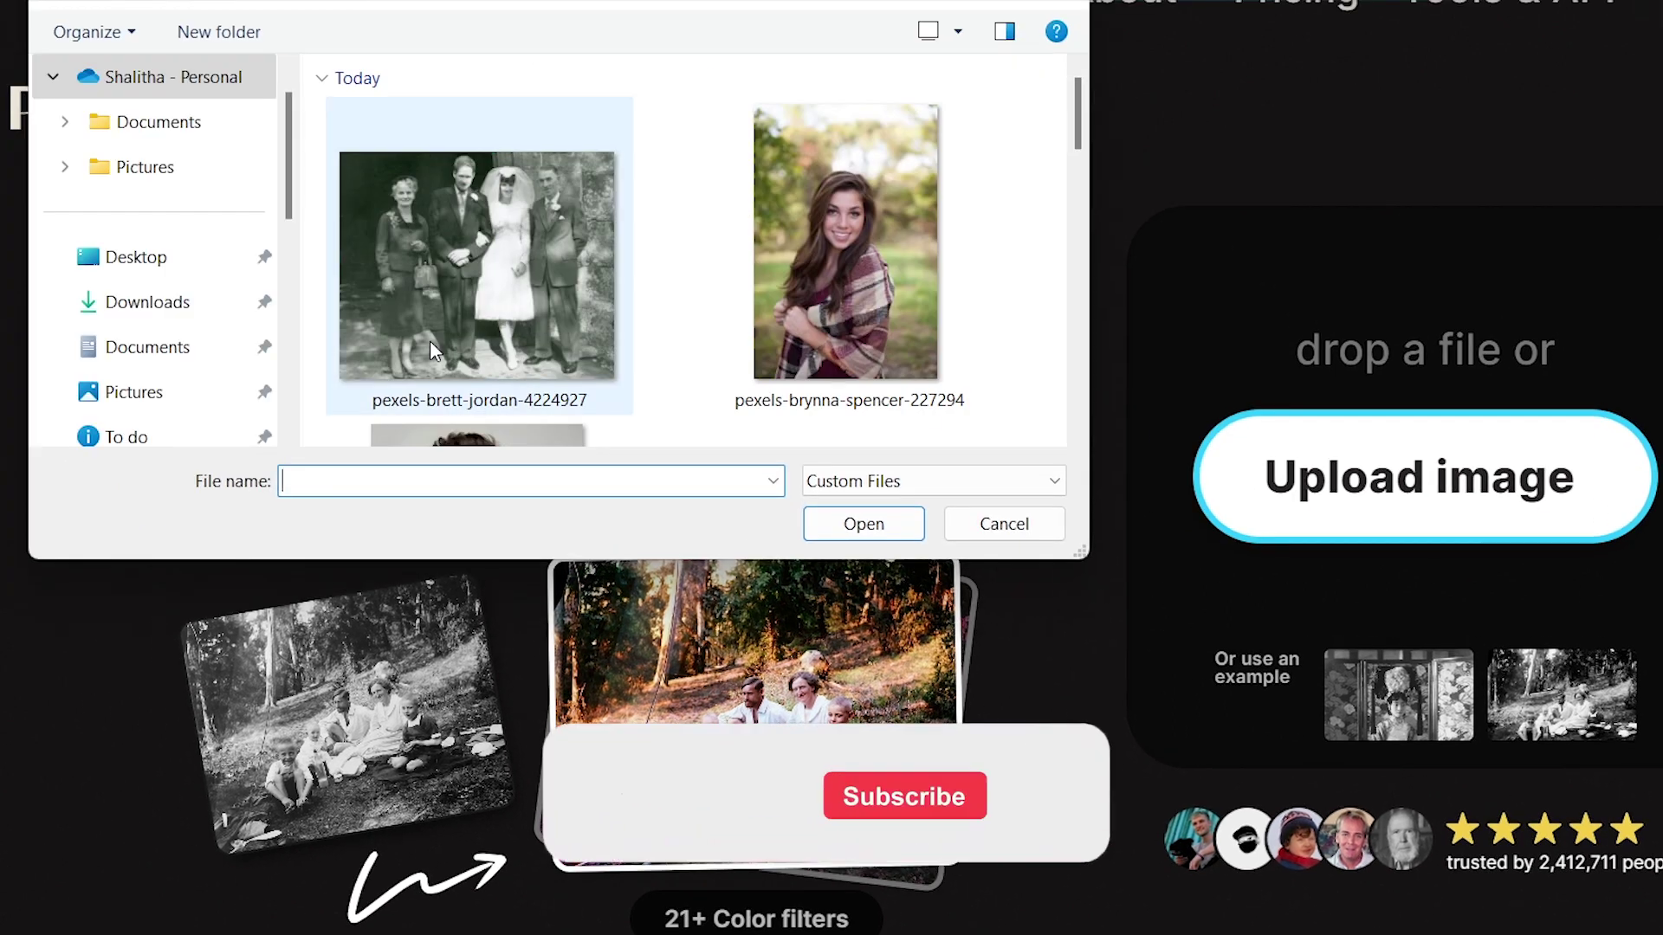
{"action": "double_click", "coordinate": [430, 340]}
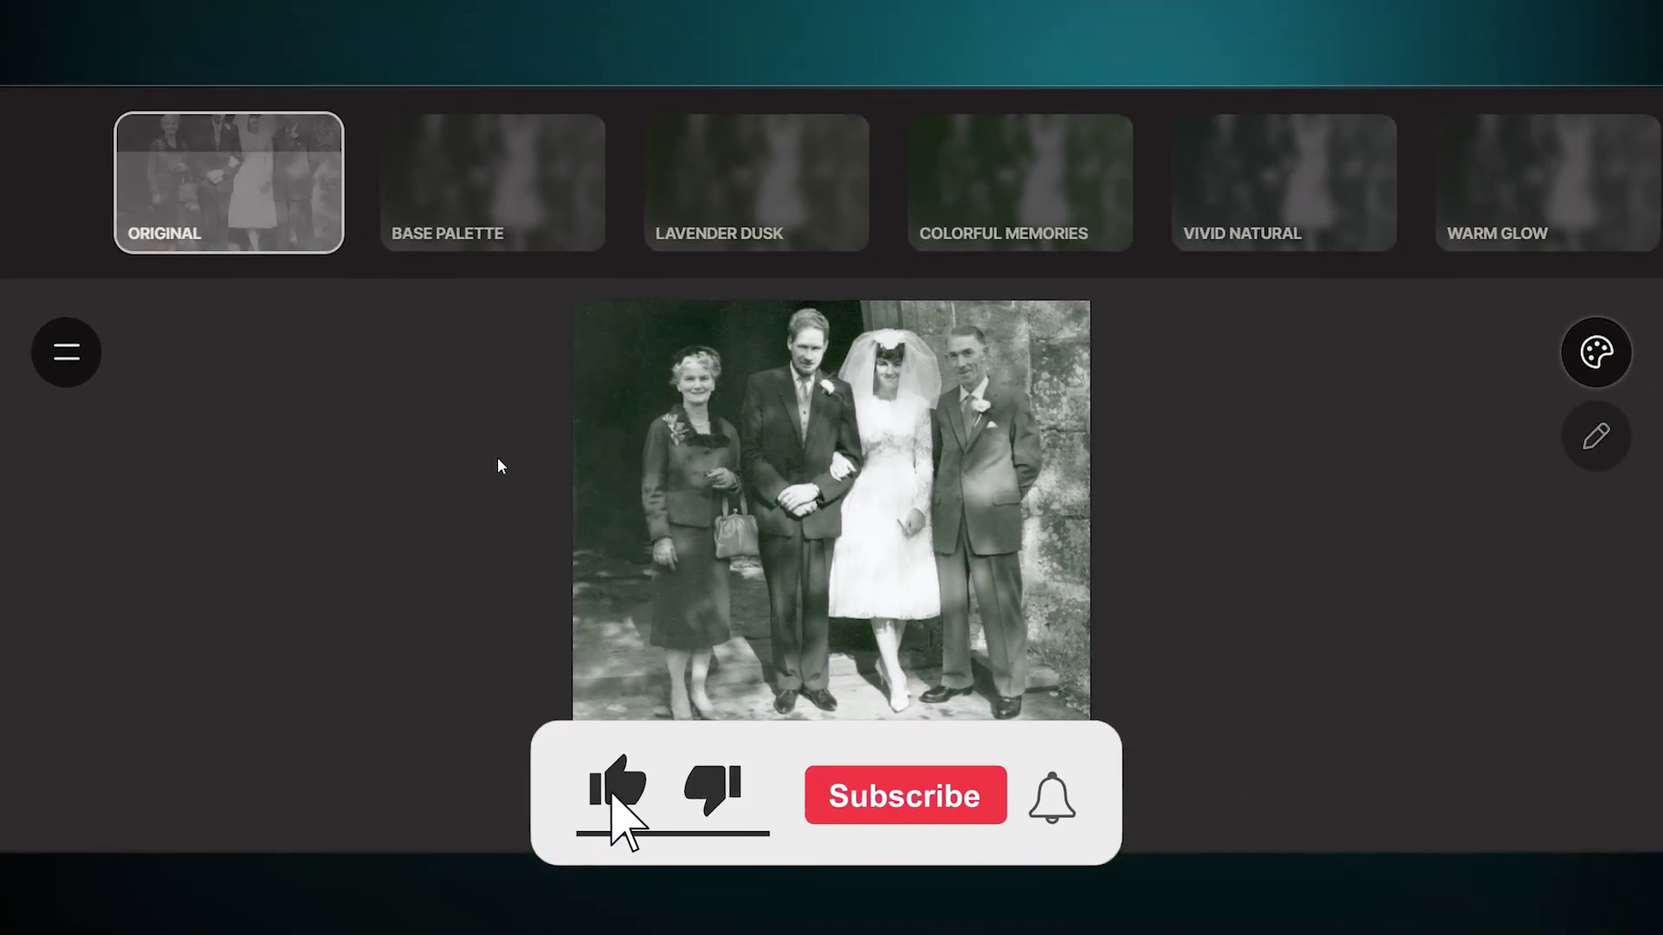
{"action": "left_click", "coordinate": [1285, 214]}
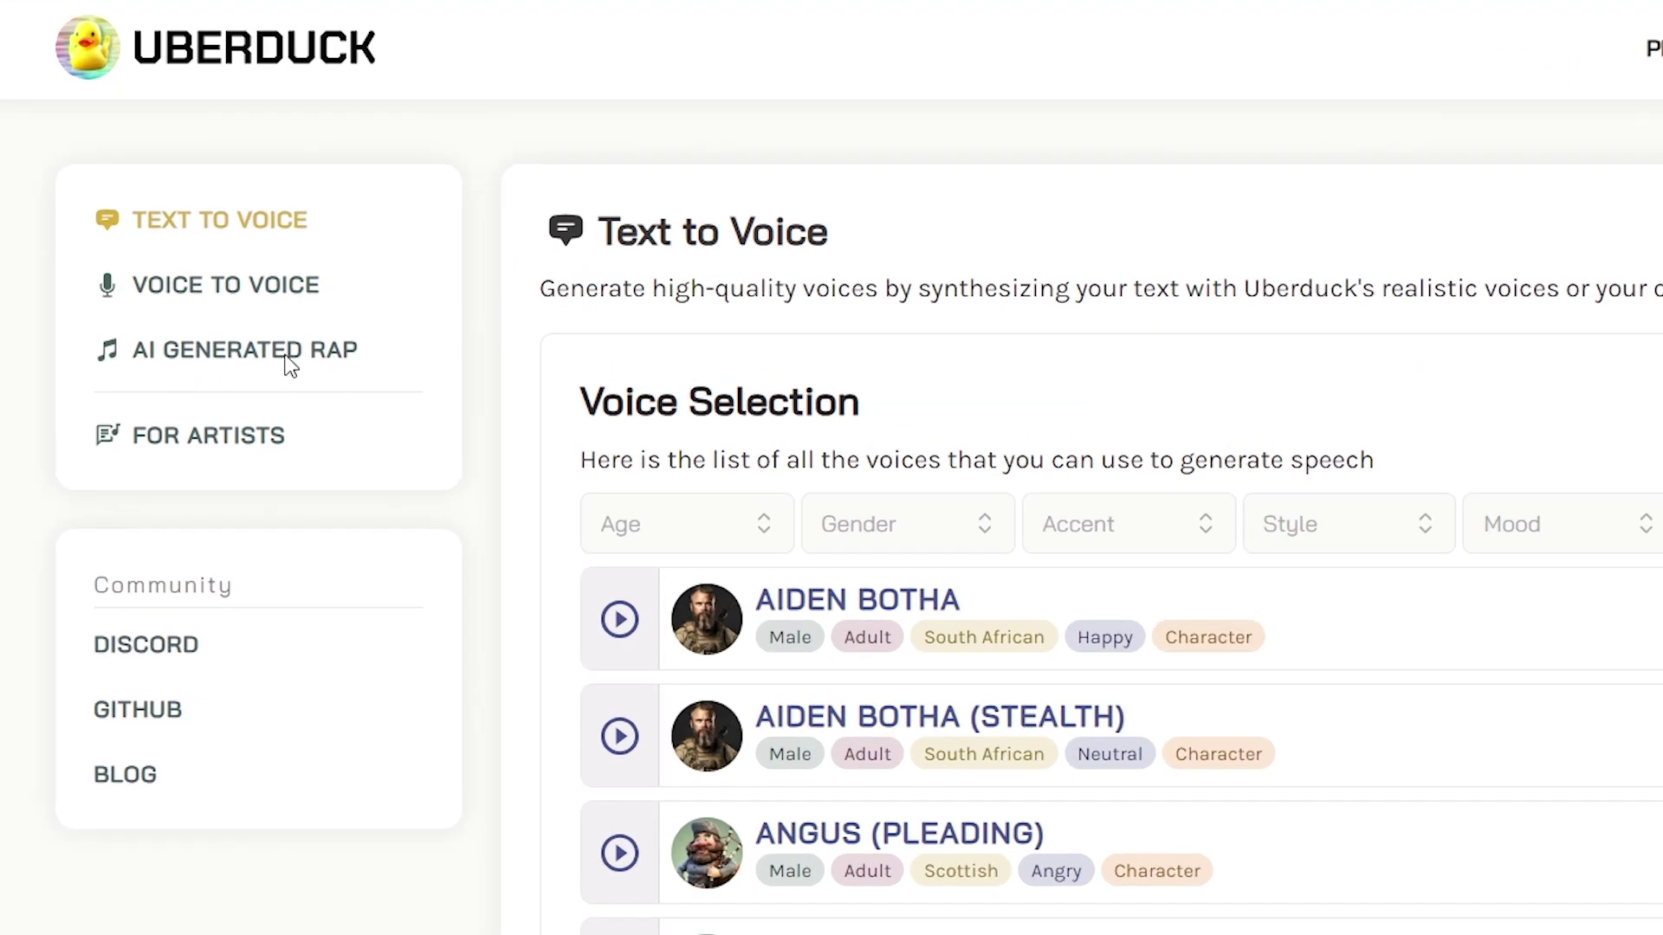
- Start an Uberduck AI rap and keep the Downtown beat
{"action": "left_click", "coordinate": [290, 362]}
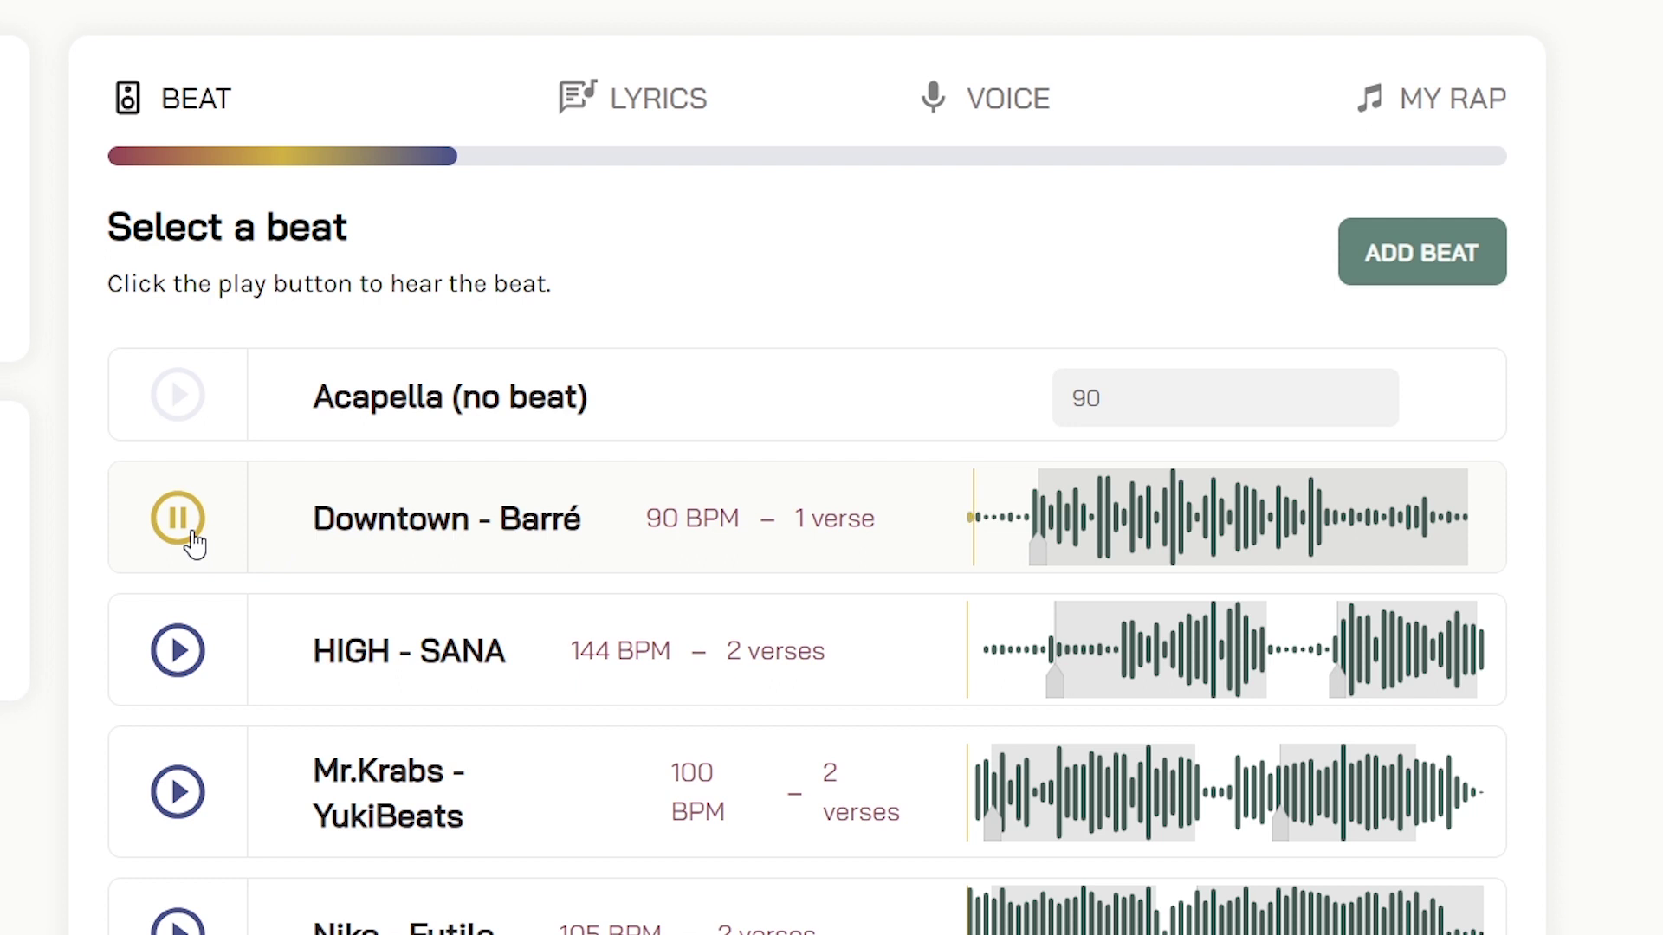
{"action": "left_click", "coordinate": [194, 544]}
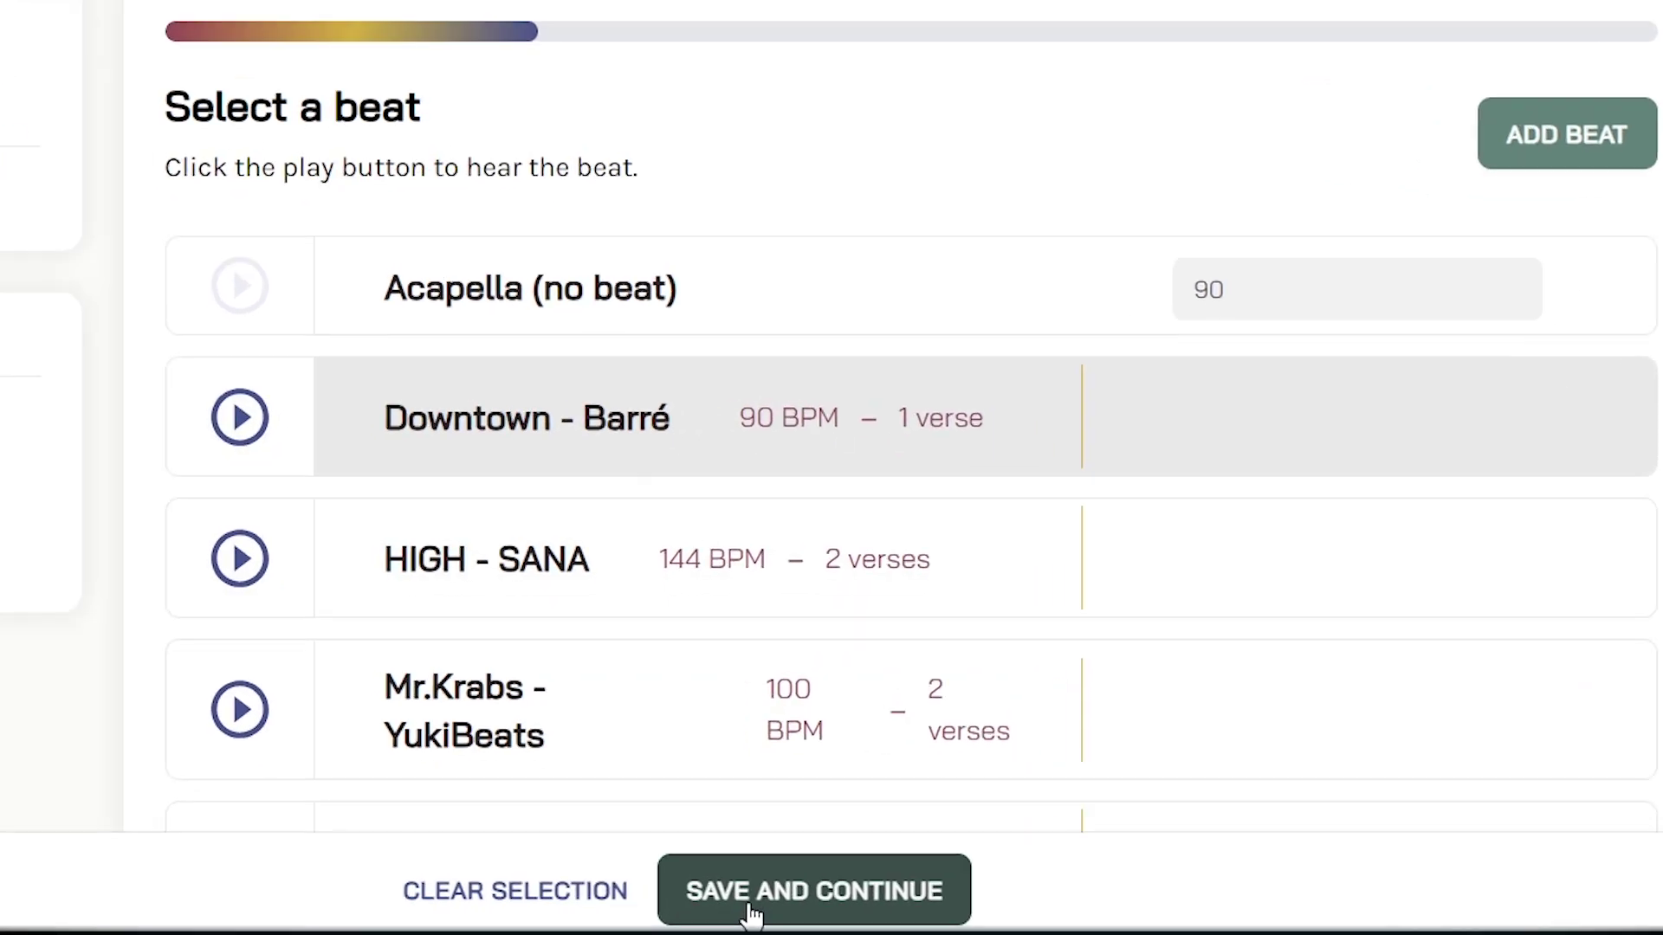
{"action": "left_click", "coordinate": [750, 907]}
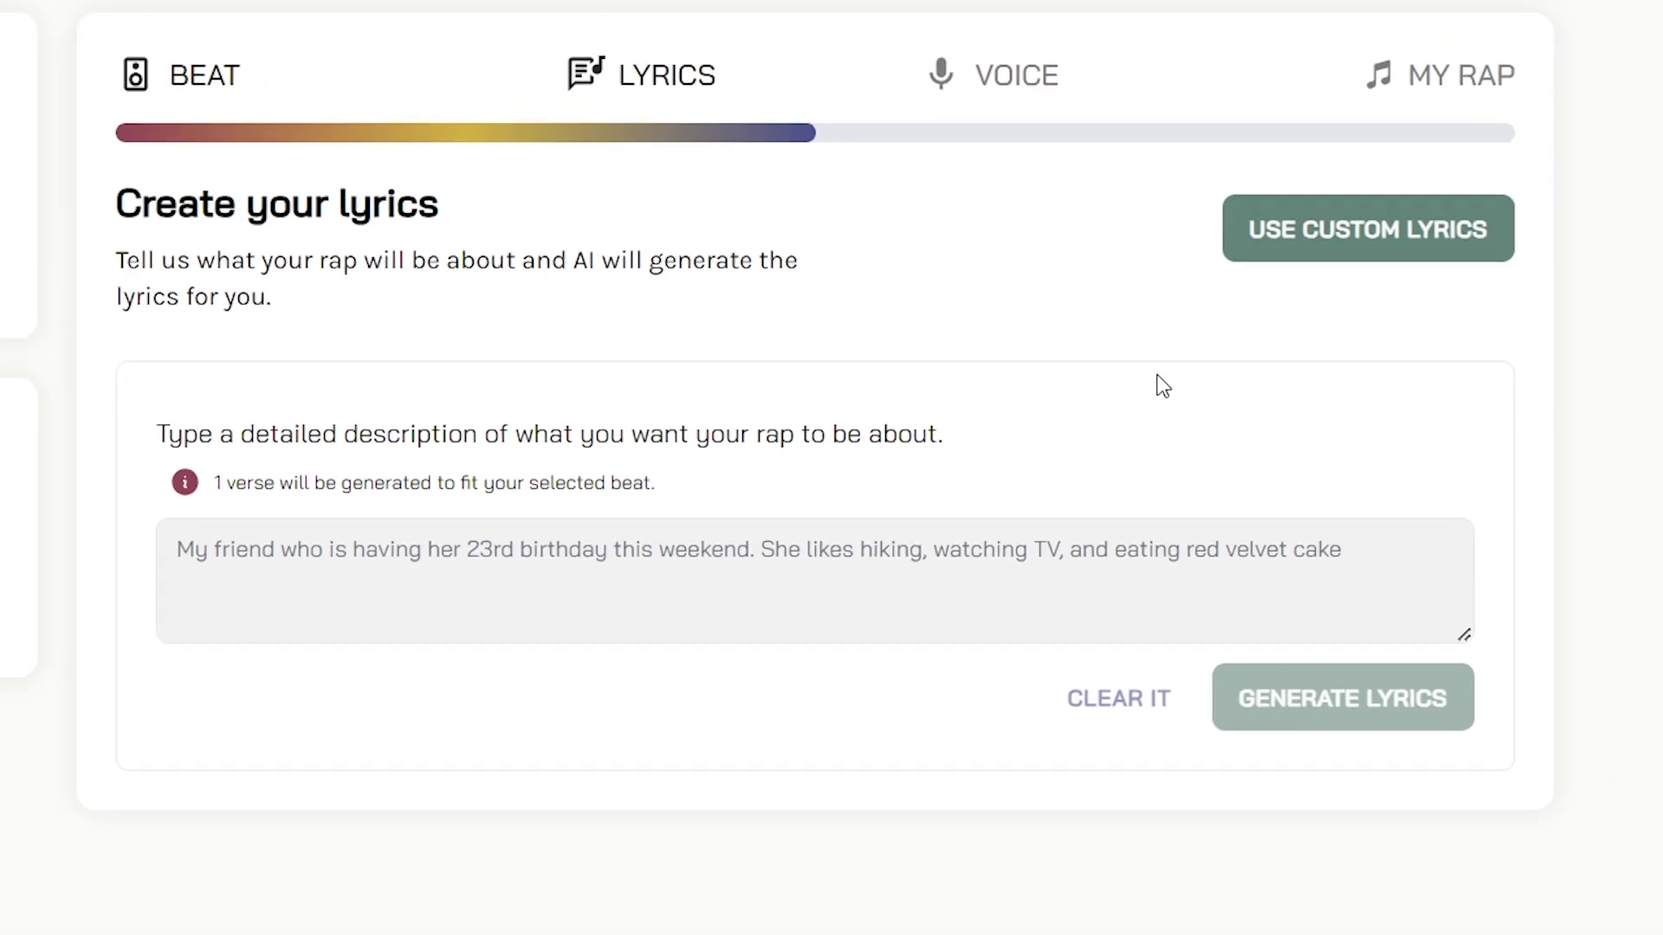
- Switch to custom lyrics and paste the four-line APPLE PIE verse
{"action": "left_click", "coordinate": [1366, 232]}
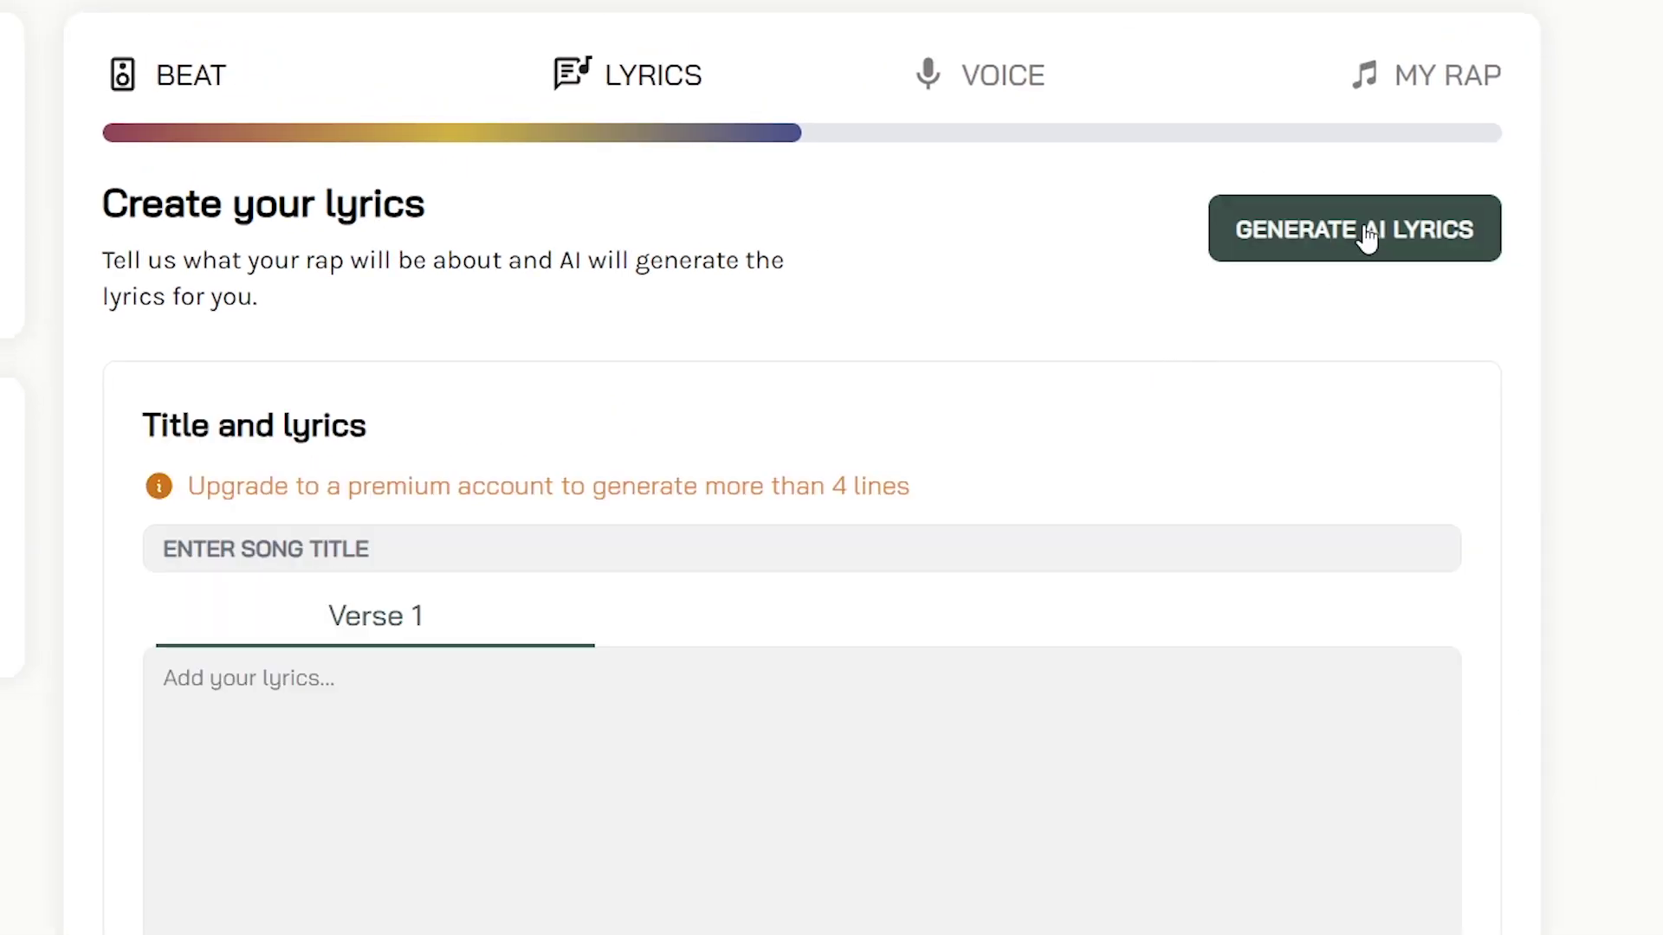
{"action": "scroll", "coordinate": [227, 407], "scroll_direction": "down", "scroll_amount": 2}
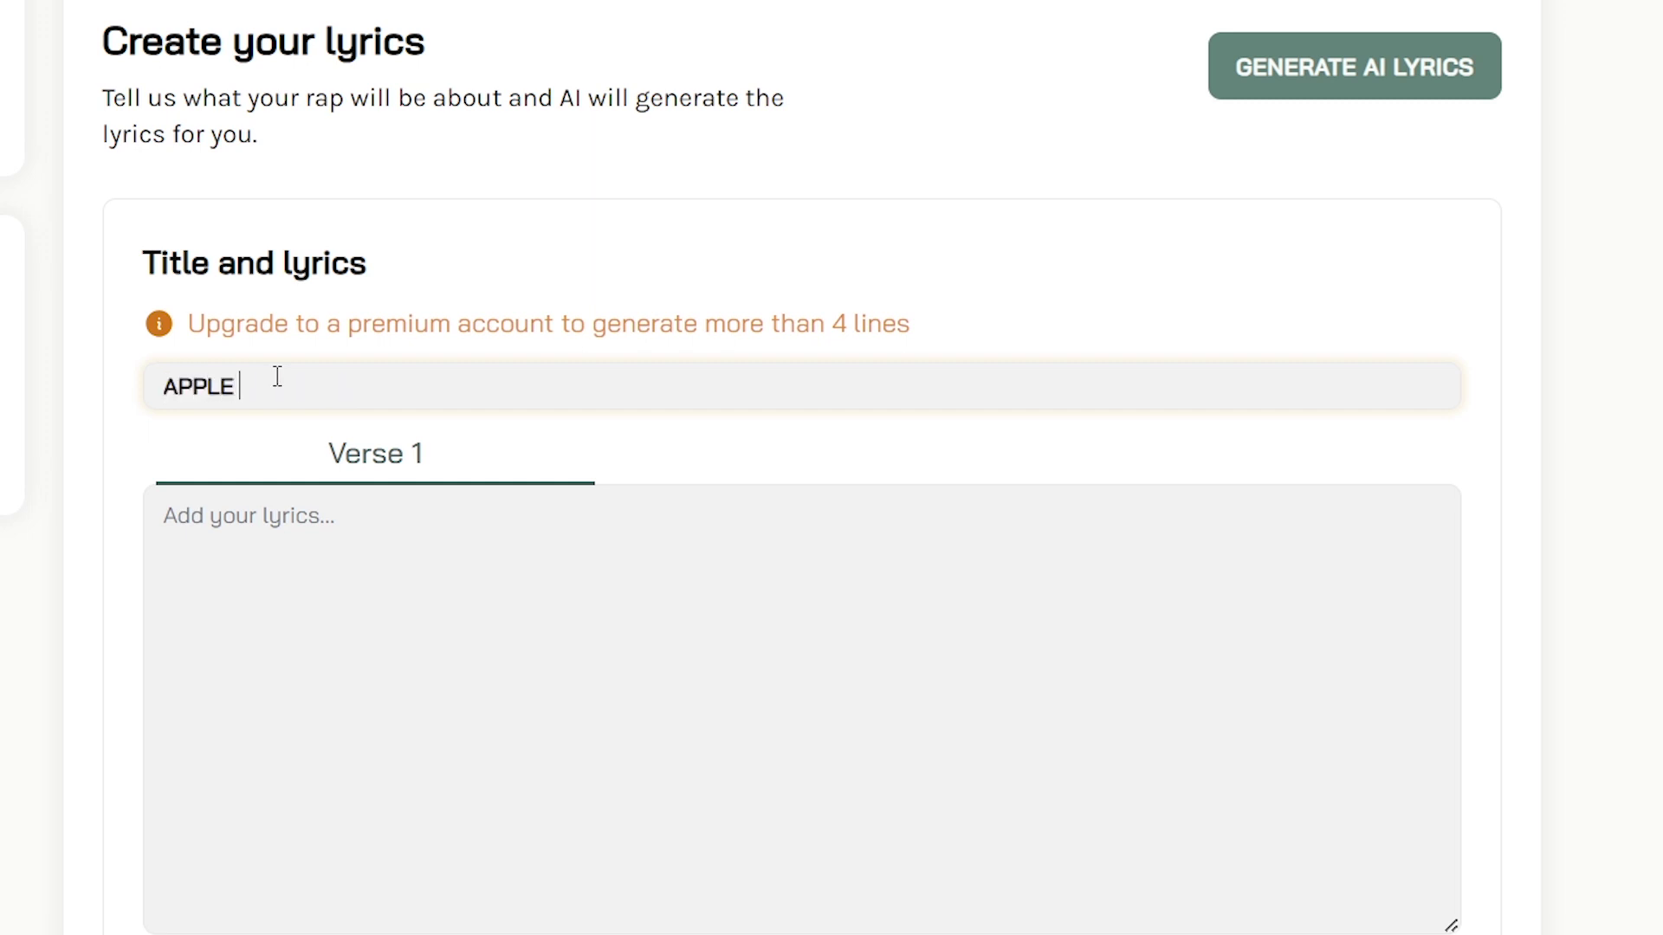
{"action": "left_click", "coordinate": [240, 545]}
{"action": "type", "text": "Apple pie, oh my, you make my taste buds dance, A symphony of flavors, in every single chance, From the first bite to the last, you never fail to please, Apple pie, you're the dessert that brings me to my knees."}
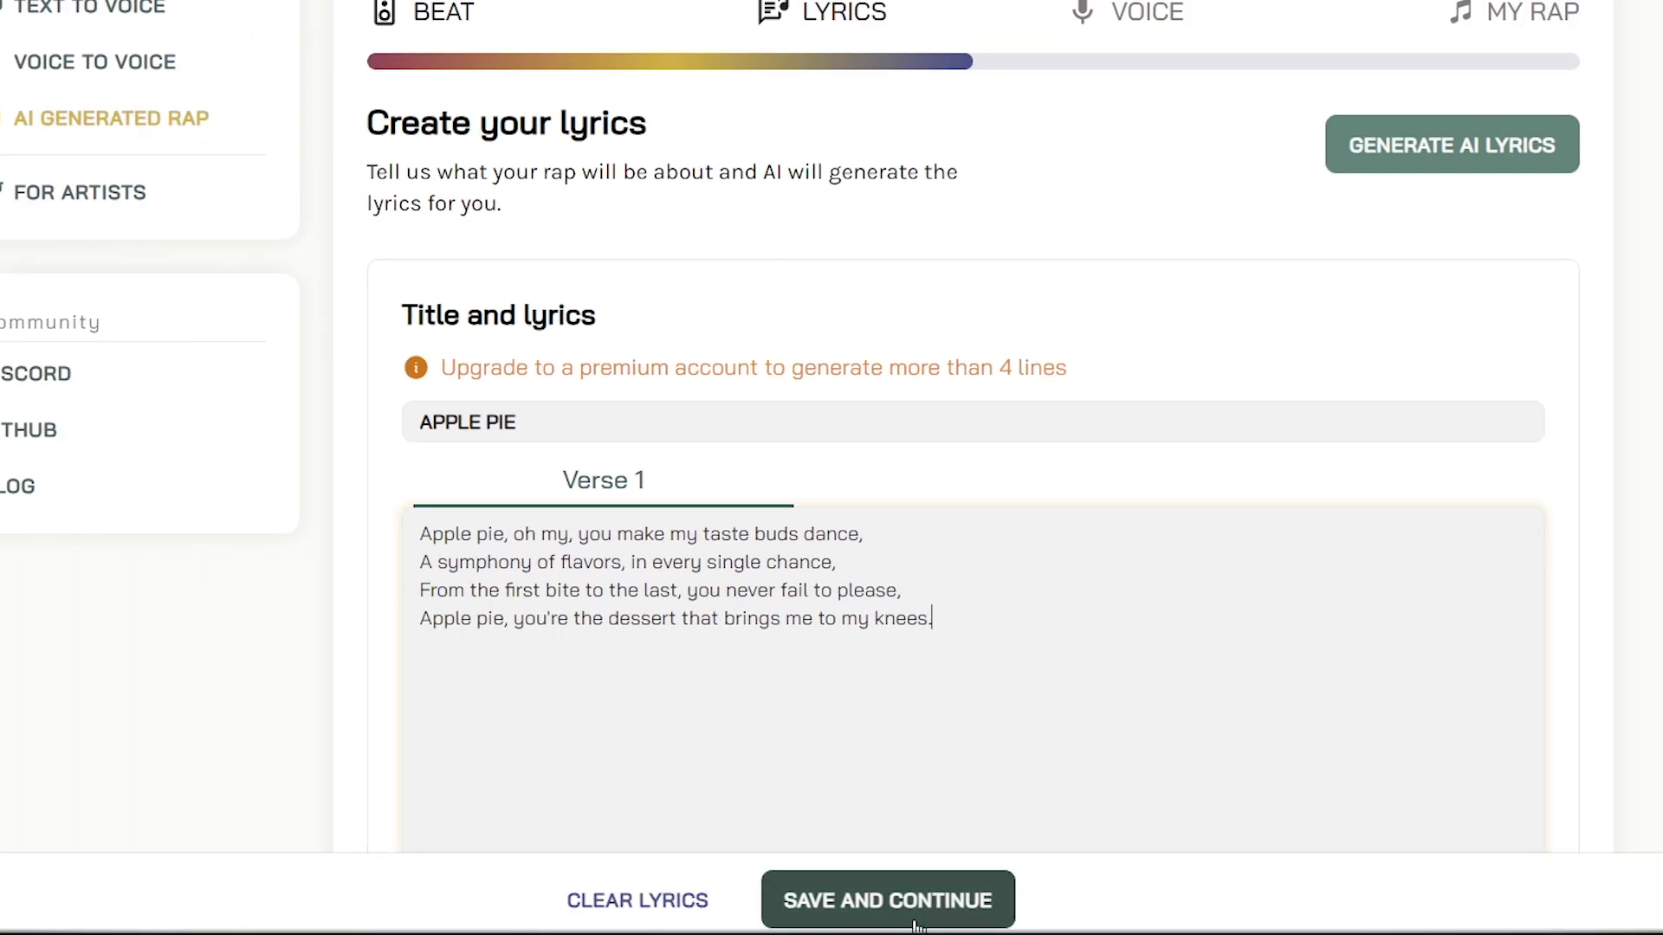
- Generate the Apple Pie rap in Big G's voice and play the finished video
{"action": "left_click", "coordinate": [988, 923]}
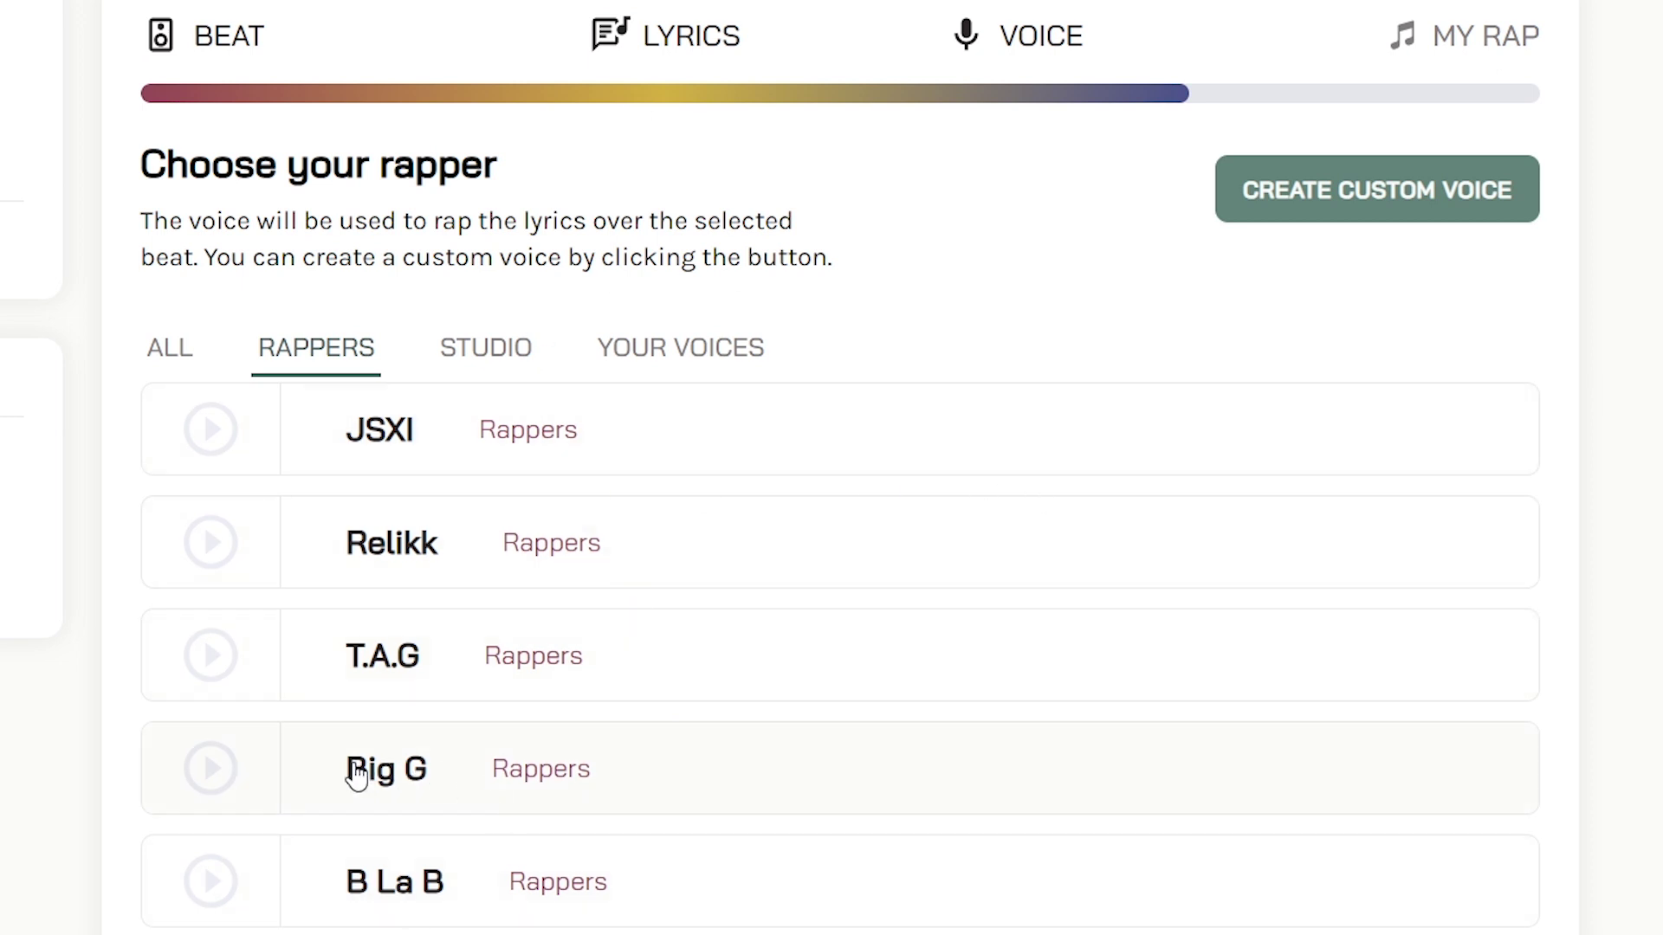
{"action": "left_click", "coordinate": [357, 773]}
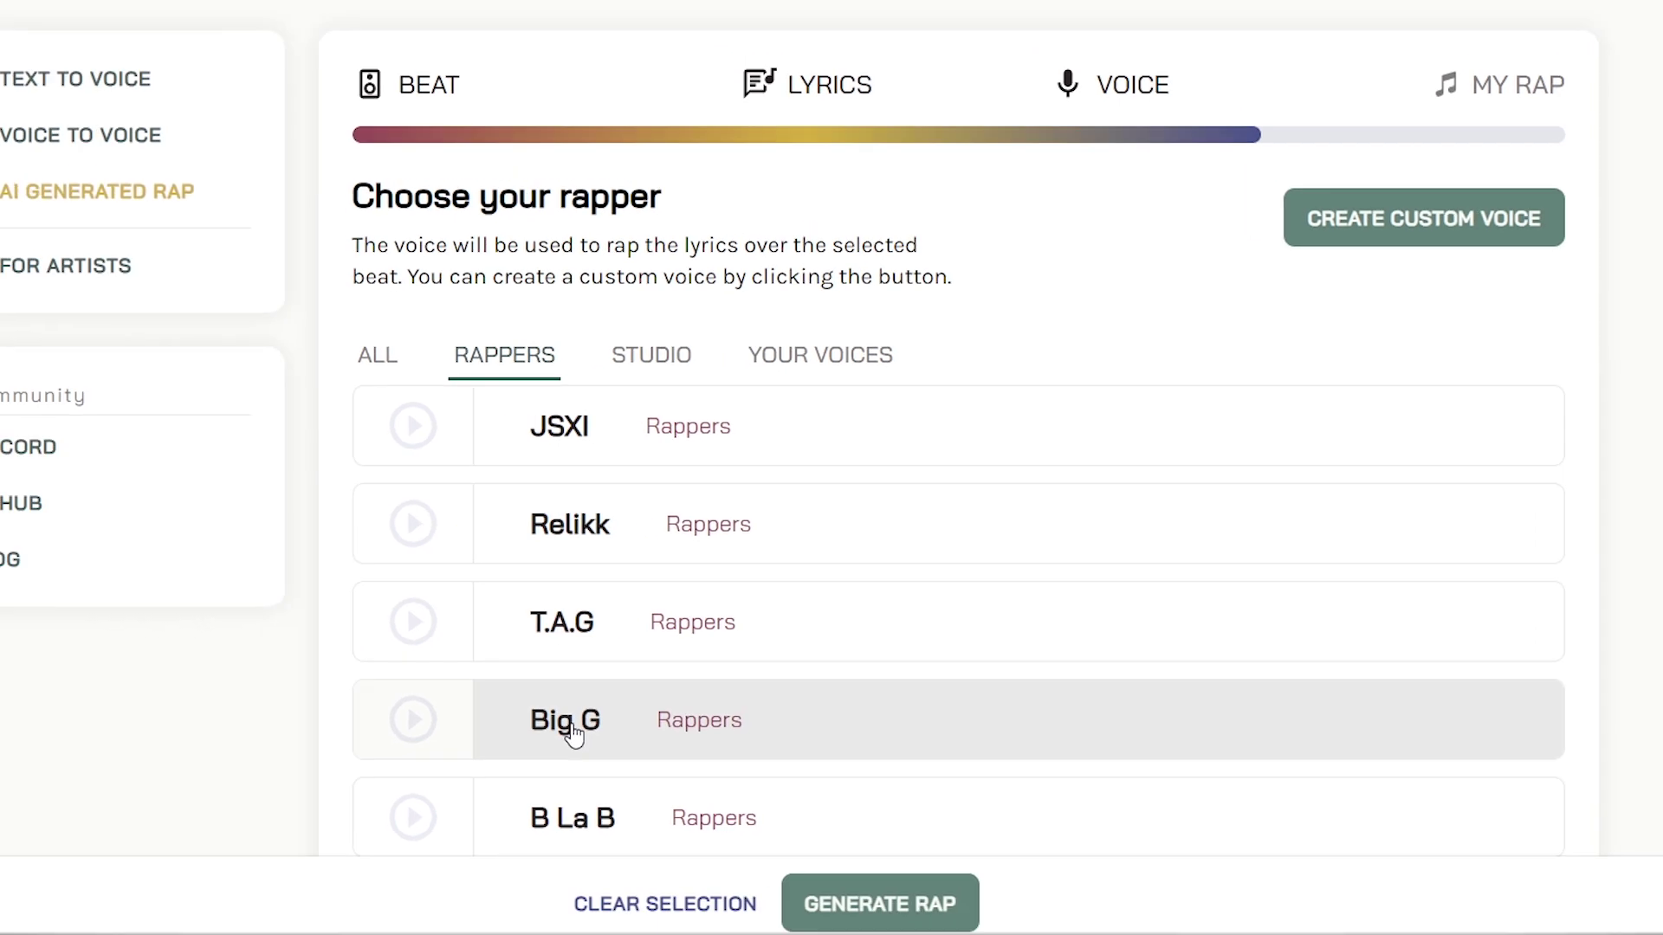
{"action": "left_click", "coordinate": [883, 925]}
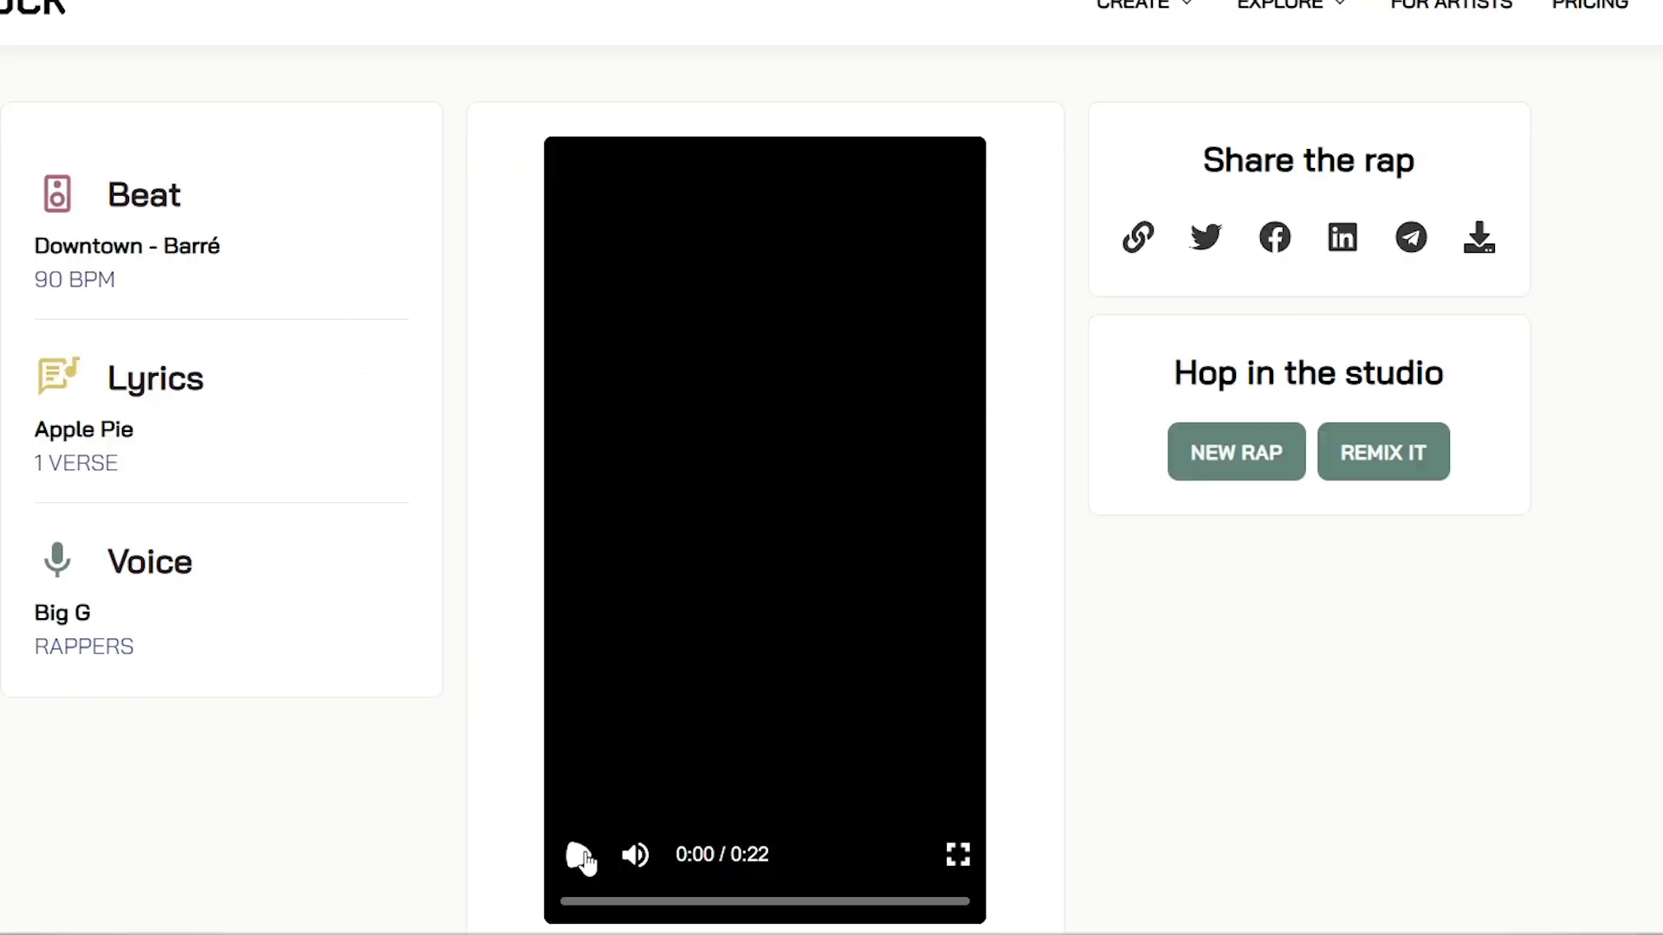
{"action": "left_click", "coordinate": [575, 857]}
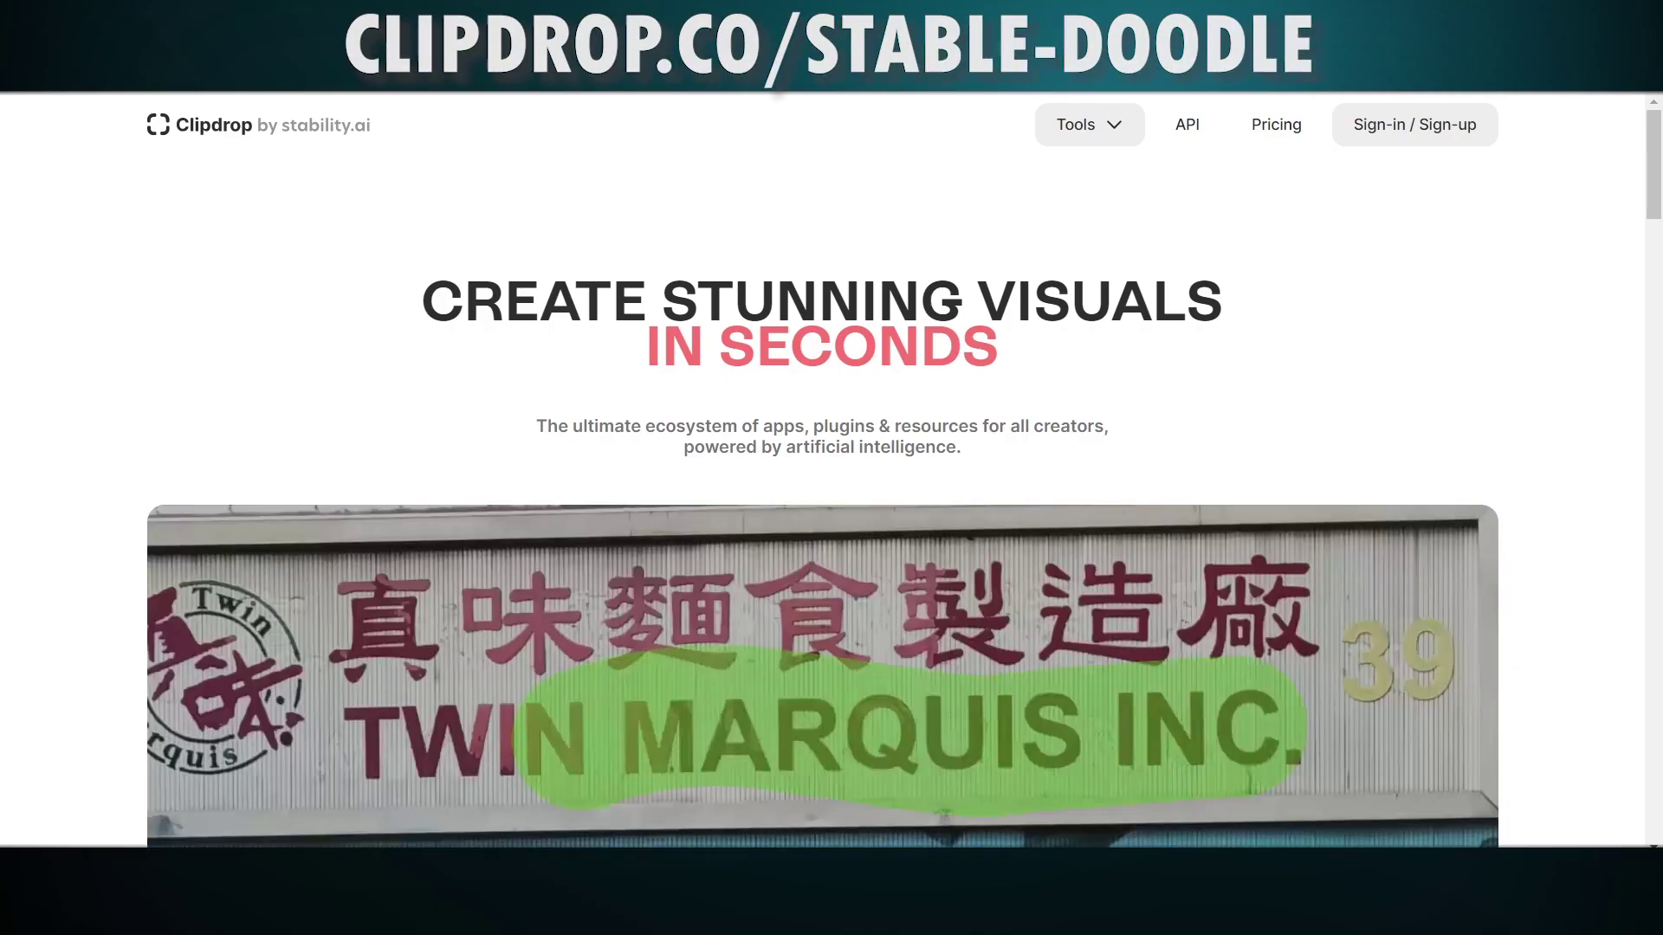
- Open Clipdrop's Stable Doodle tool from the tools grid
{"action": "scroll", "coordinate": [707, 295], "scroll_direction": "down", "scroll_amount": 7}
{"action": "scroll", "coordinate": [1619, 338], "scroll_direction": "down", "scroll_amount": 12}
{"action": "scroll", "coordinate": [1618, 338], "scroll_direction": "up", "scroll_amount": 2}
{"action": "scroll", "coordinate": [1619, 338], "scroll_direction": "down", "scroll_amount": 2}
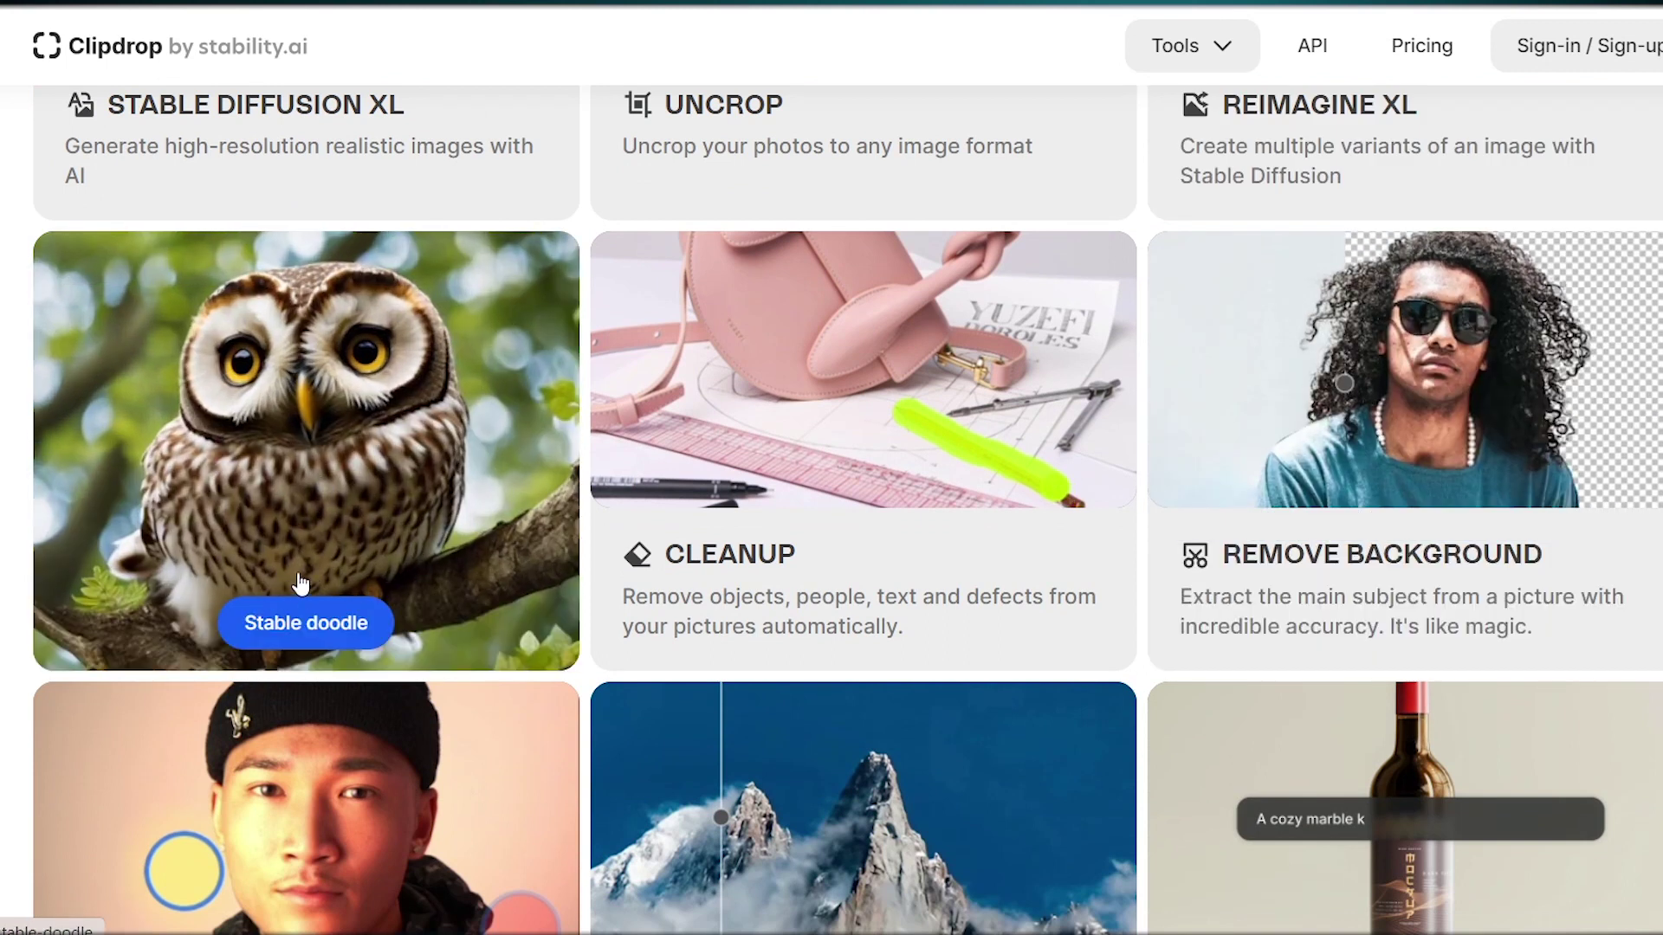
{"action": "left_click", "coordinate": [300, 583]}
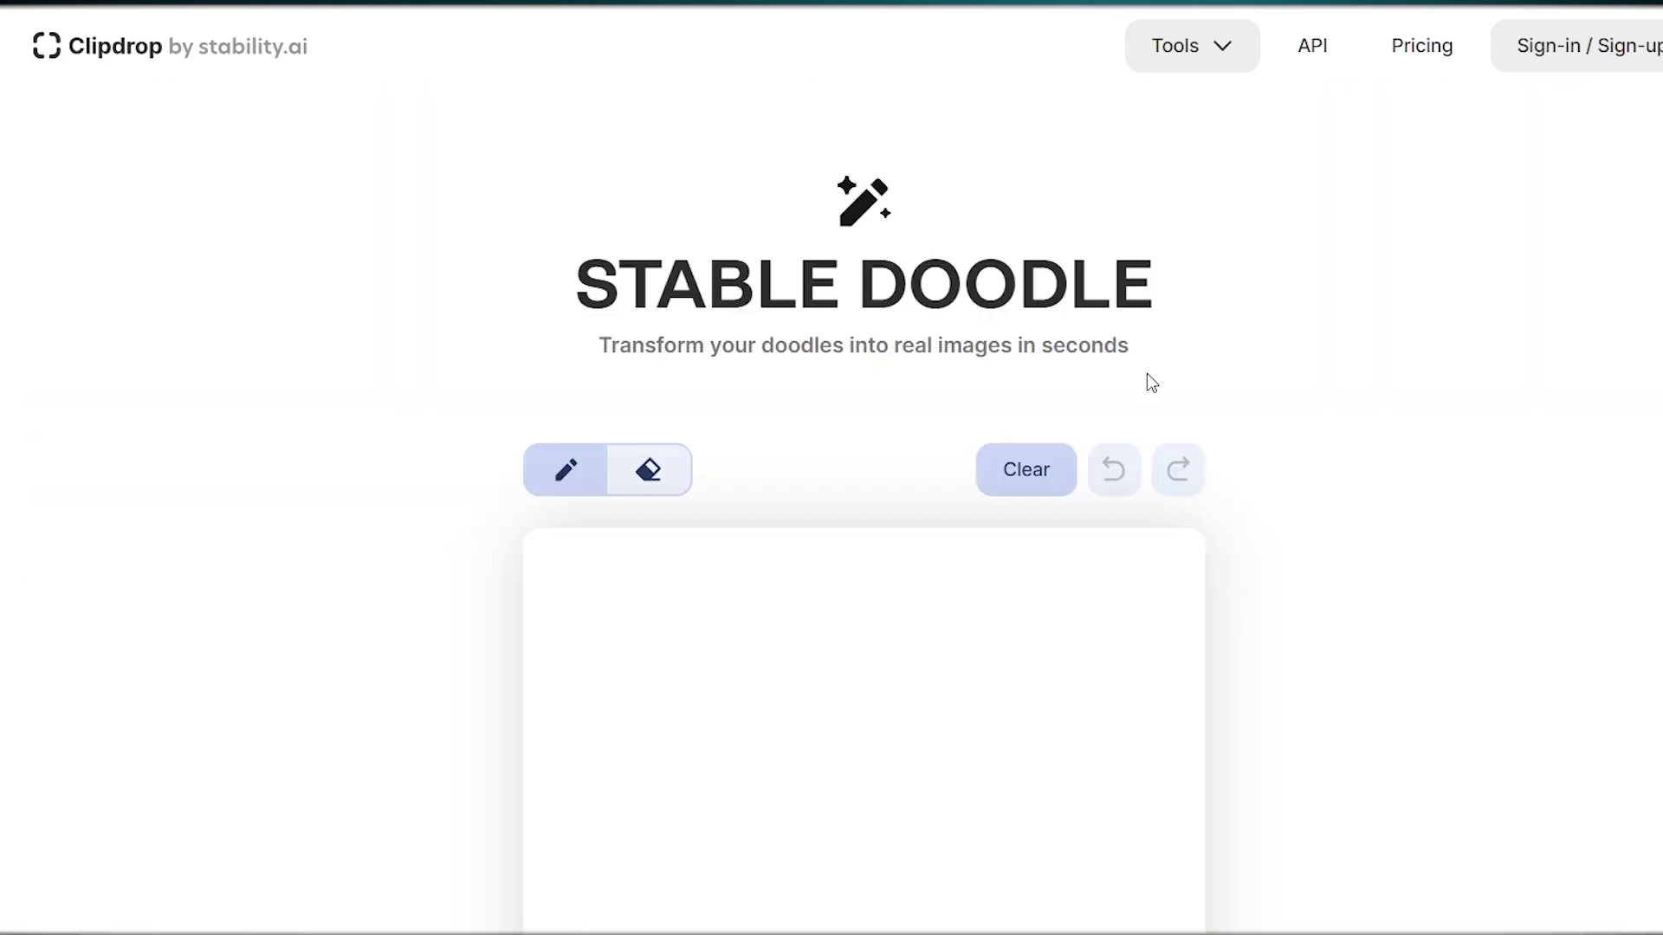
{"action": "scroll", "coordinate": [1429, 400], "scroll_direction": "down", "scroll_amount": 2}
{"action": "scroll", "coordinate": [1472, 409], "scroll_direction": "down", "scroll_amount": 3}
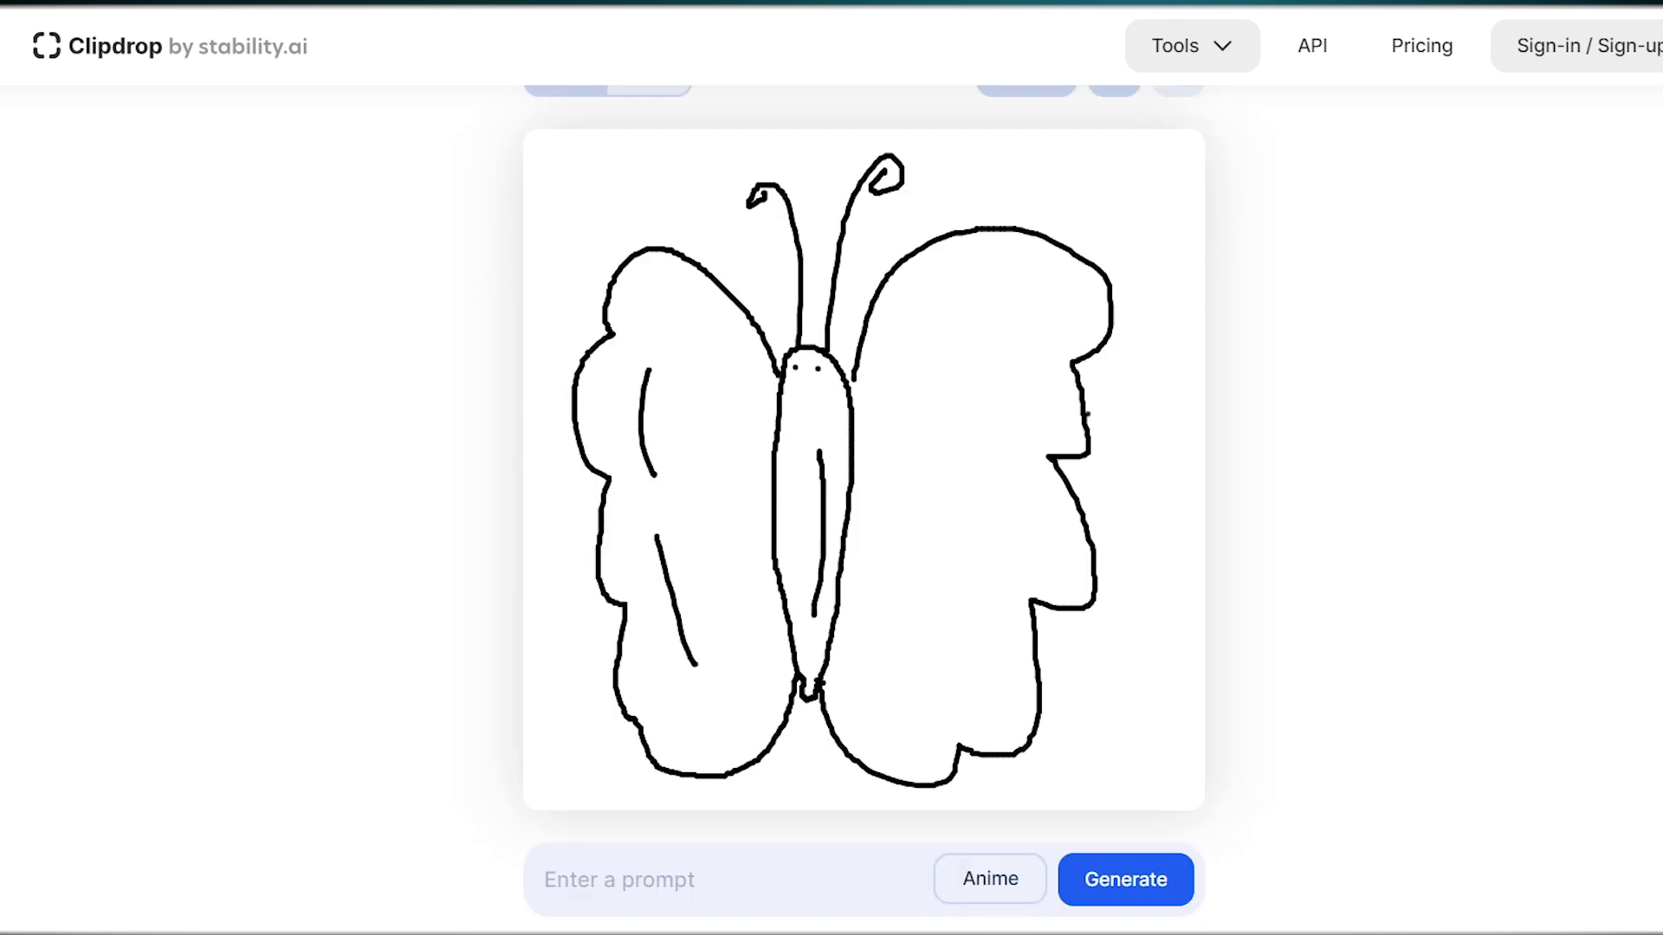
- Generate Fantasy Art images of the doodle with the prompt 'Colourful butterfly'
{"action": "type", "text": "Colourfu"}
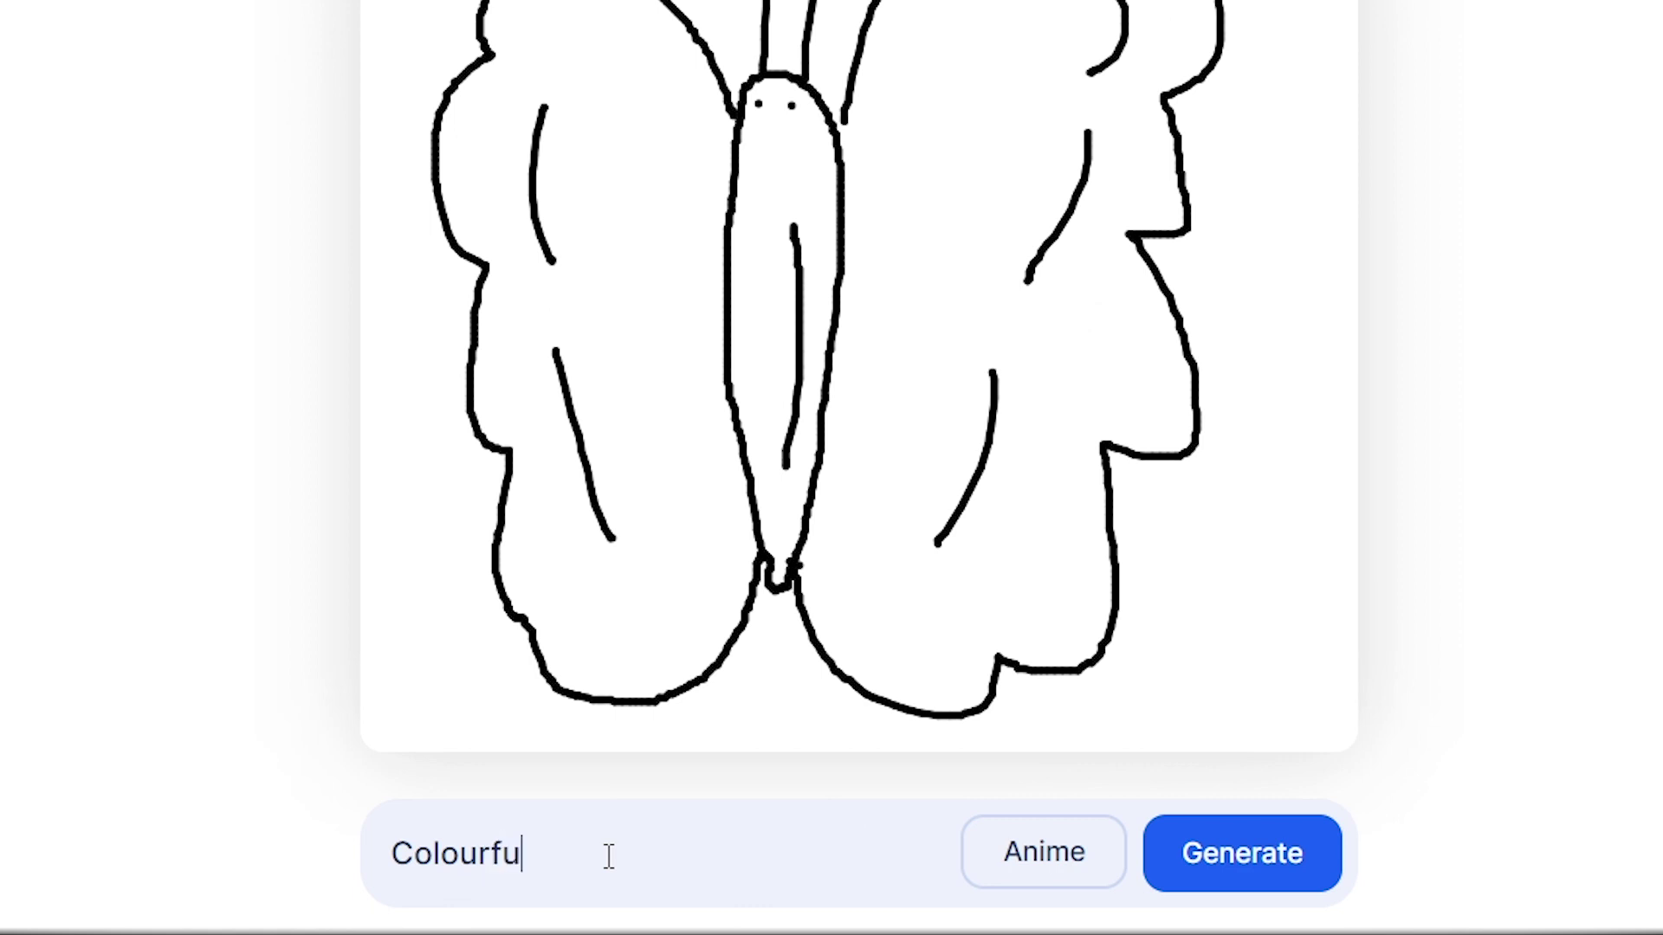
{"action": "type", "text": "l butterfly"}
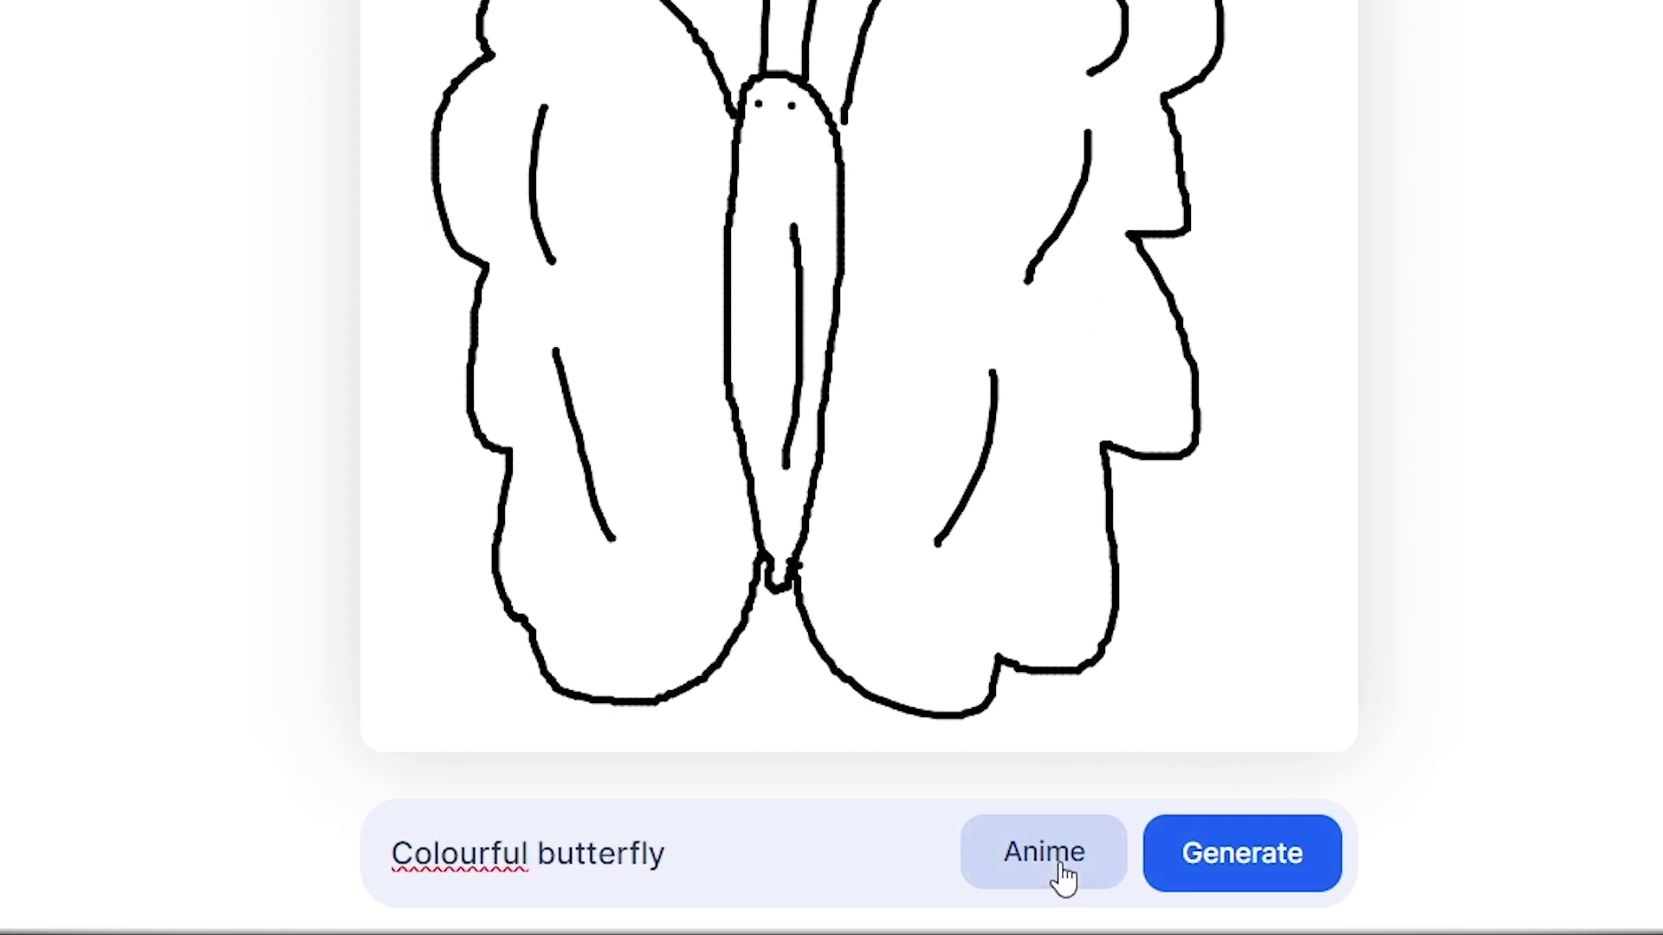
{"action": "left_click", "coordinate": [1062, 877]}
{"action": "scroll", "coordinate": [500, 877], "scroll_direction": "down", "scroll_amount": 5}
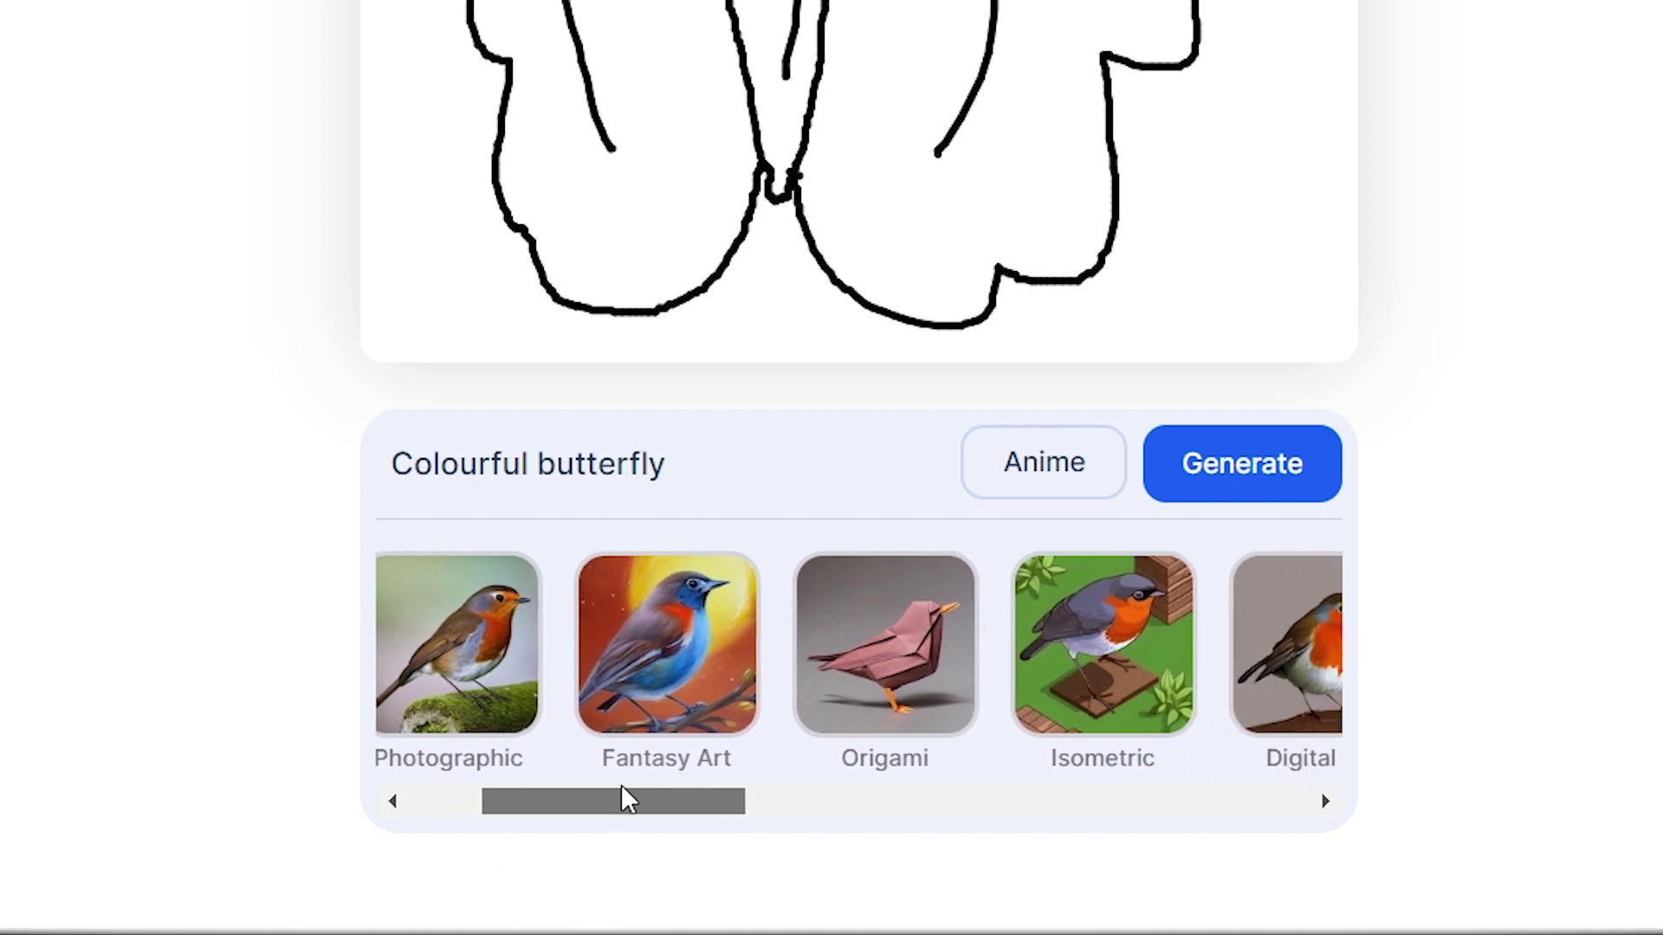
{"action": "left_click", "coordinate": [638, 712]}
{"action": "left_click", "coordinate": [1249, 494]}
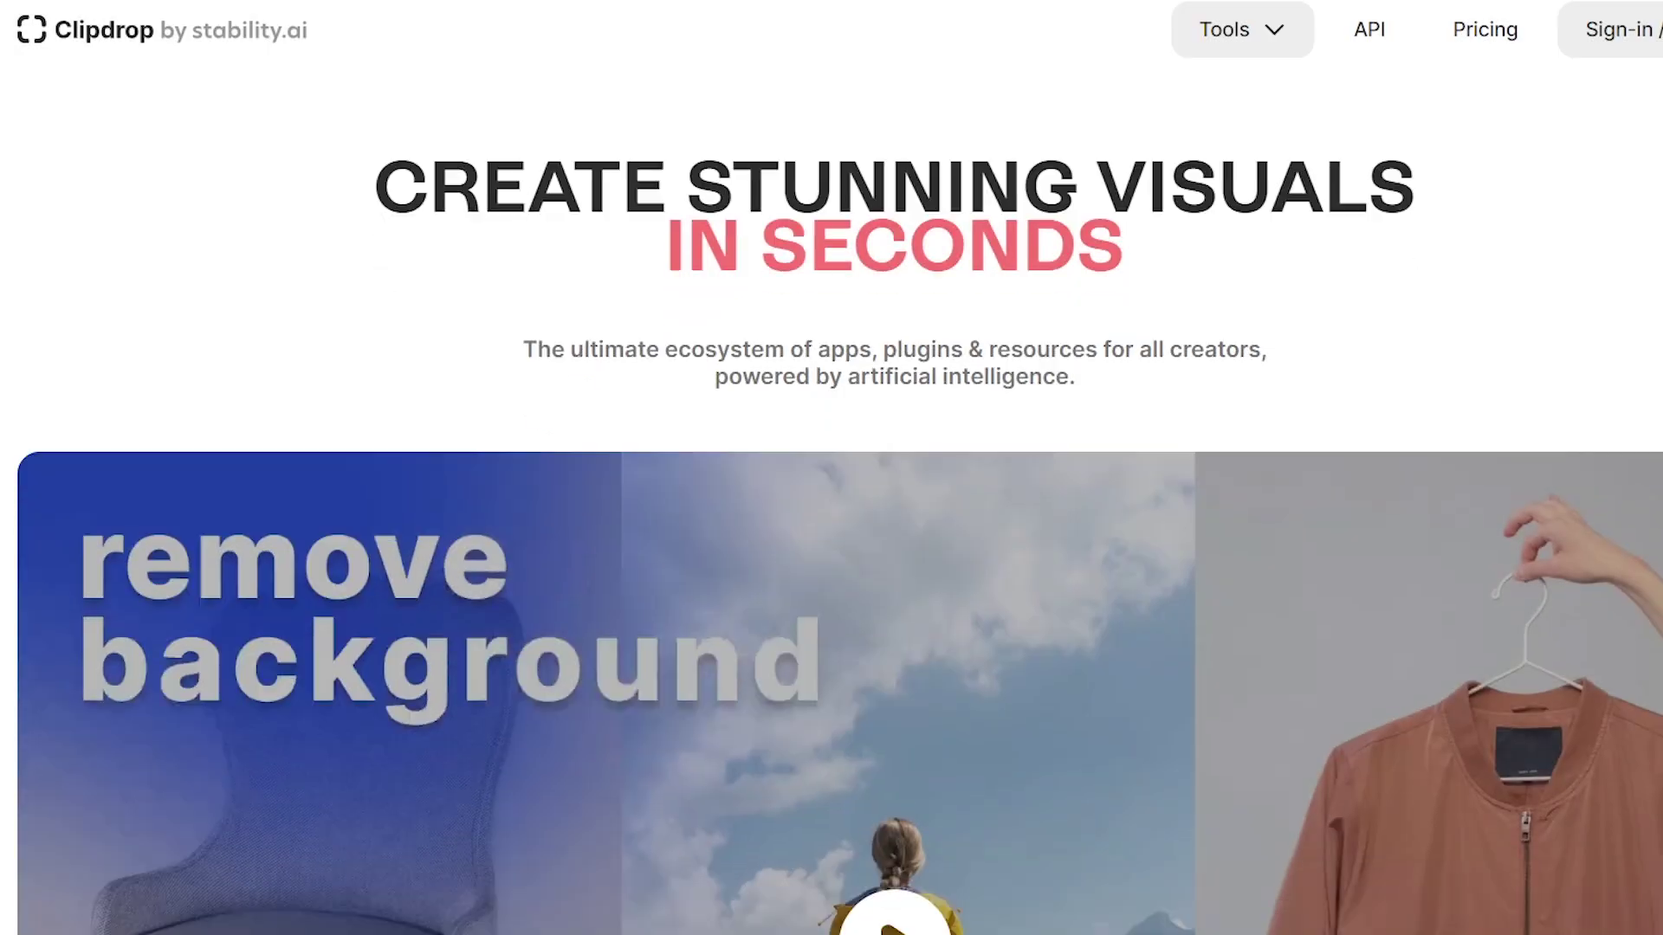
- Extend the photo with Uncrop and compare the second and third widened variants
{"action": "scroll", "coordinate": [832, 502], "scroll_direction": "down", "scroll_amount": 10}
{"action": "scroll", "coordinate": [832, 503], "scroll_direction": "down", "scroll_amount": 5}
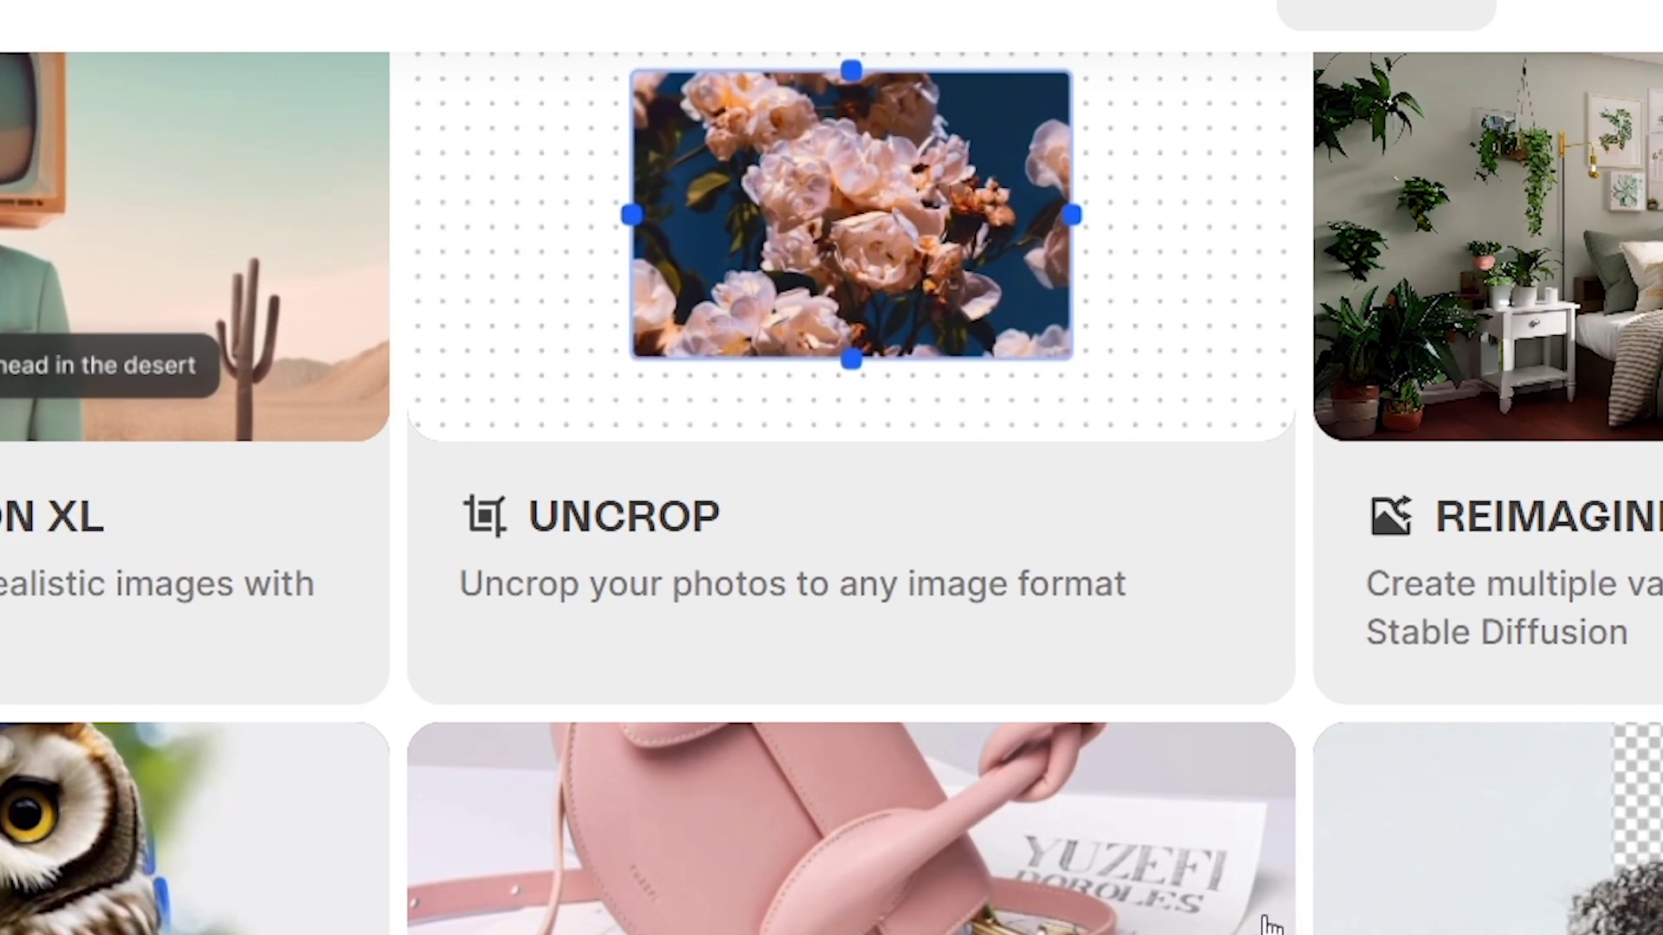
{"action": "left_click", "coordinate": [1050, 901]}
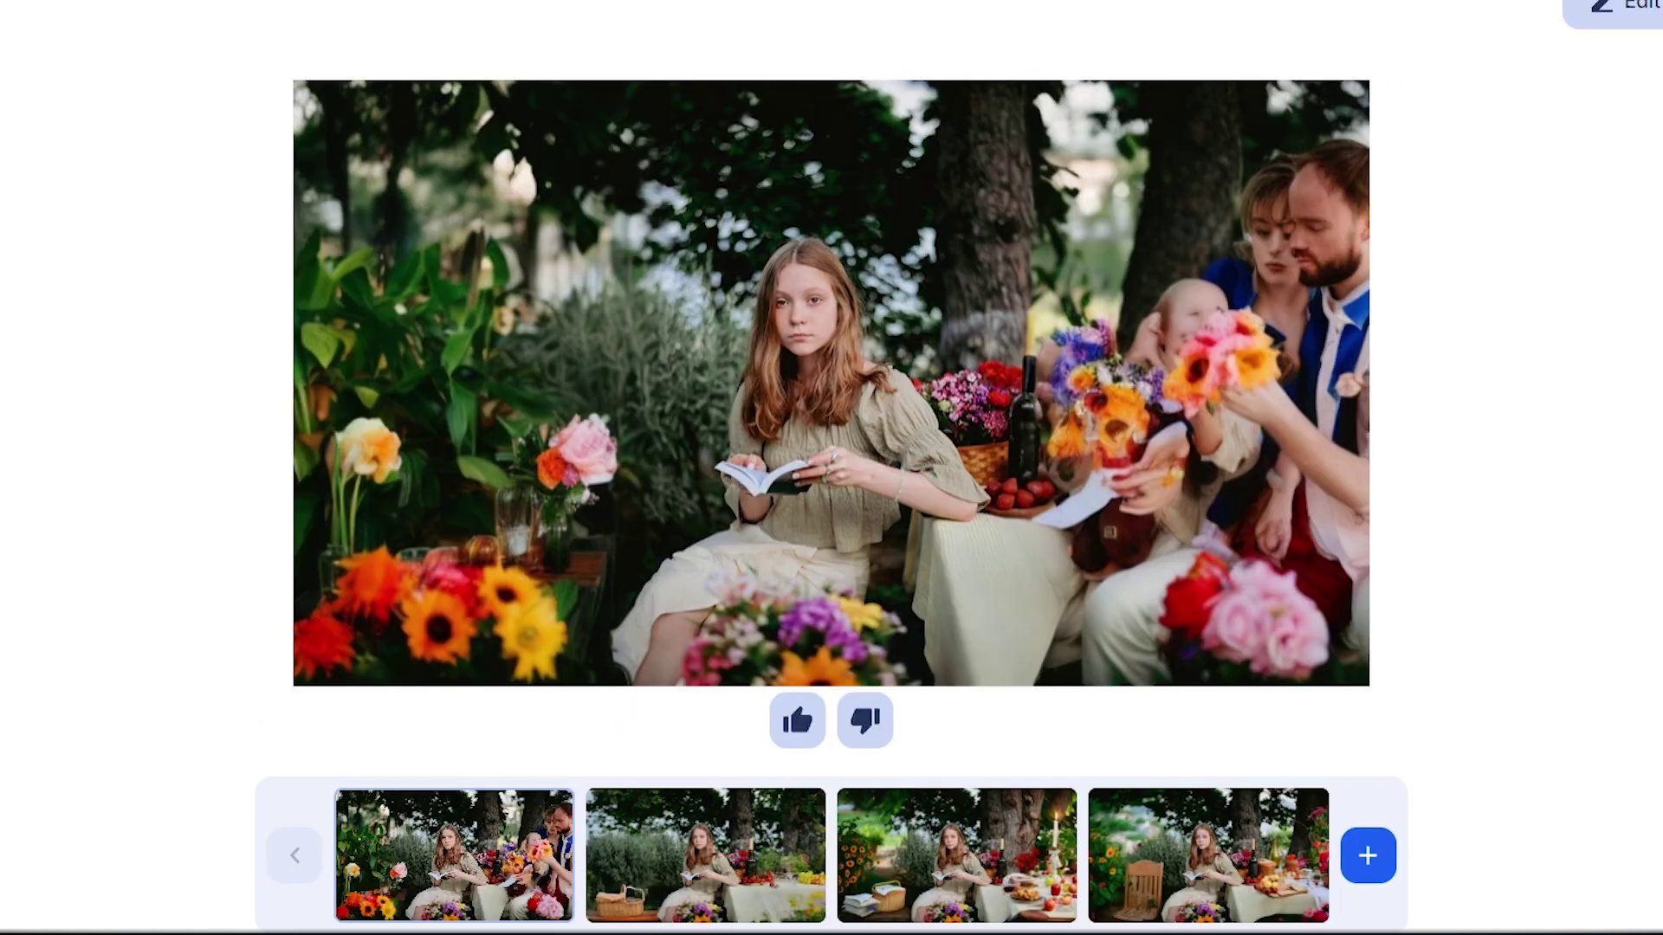
{"action": "left_click", "coordinate": [739, 896]}
{"action": "left_click", "coordinate": [901, 893]}
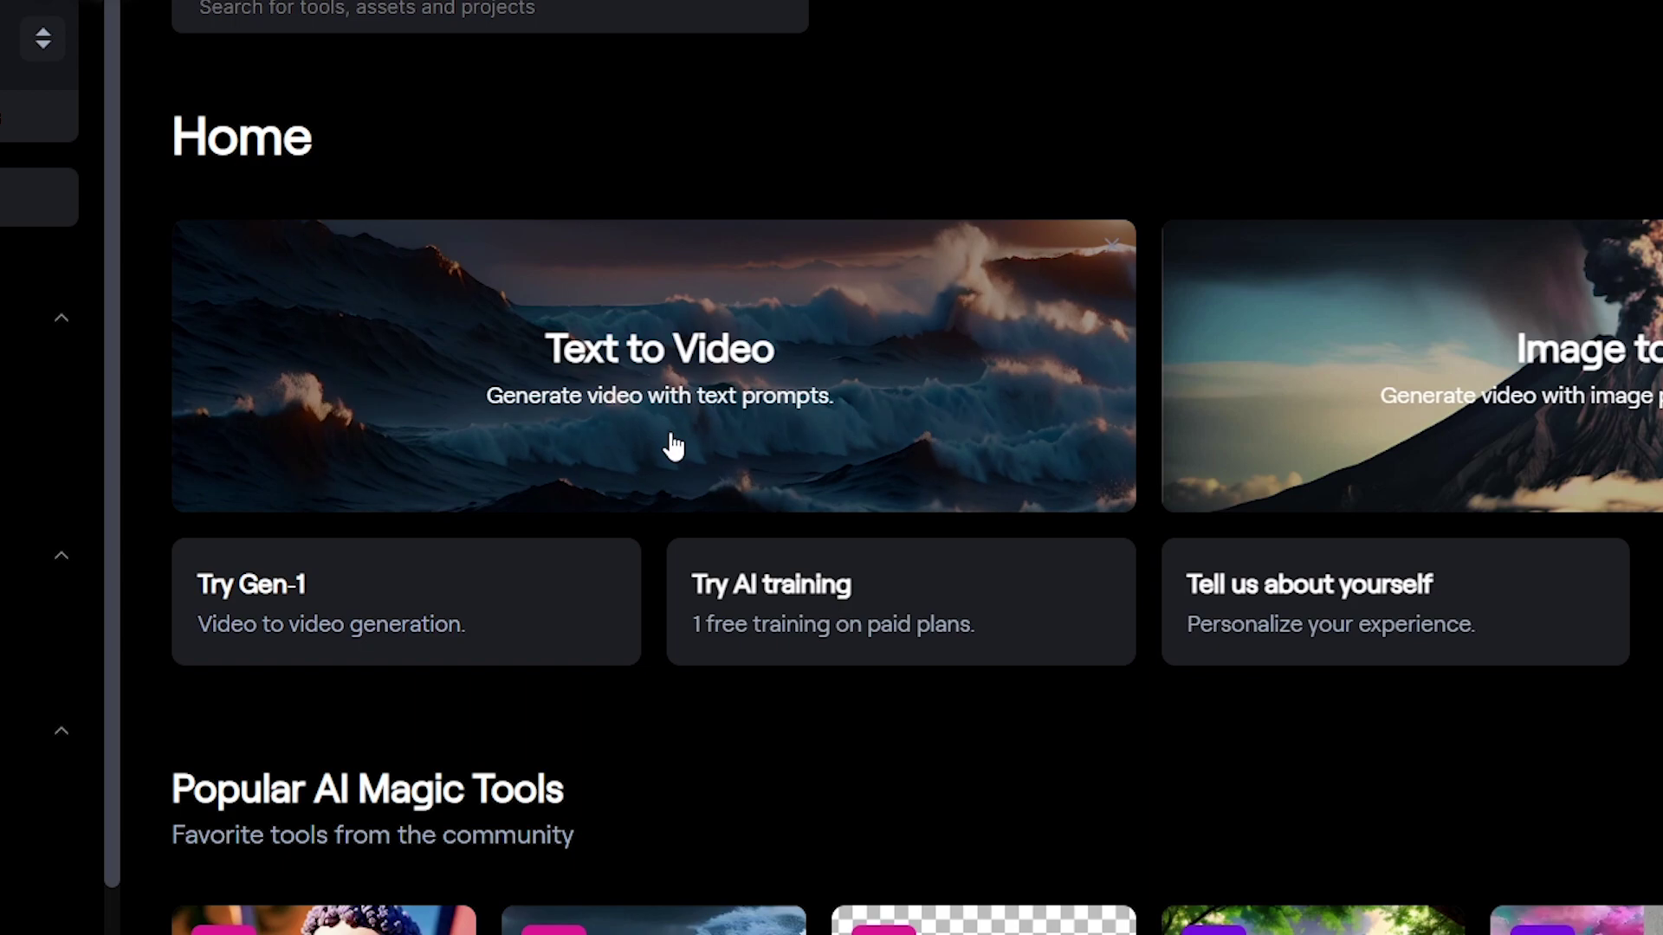
- Generate a Gen-2 text-to-video clip from the prompt 'A pretty girl smiling'
{"action": "left_click", "coordinate": [674, 447]}
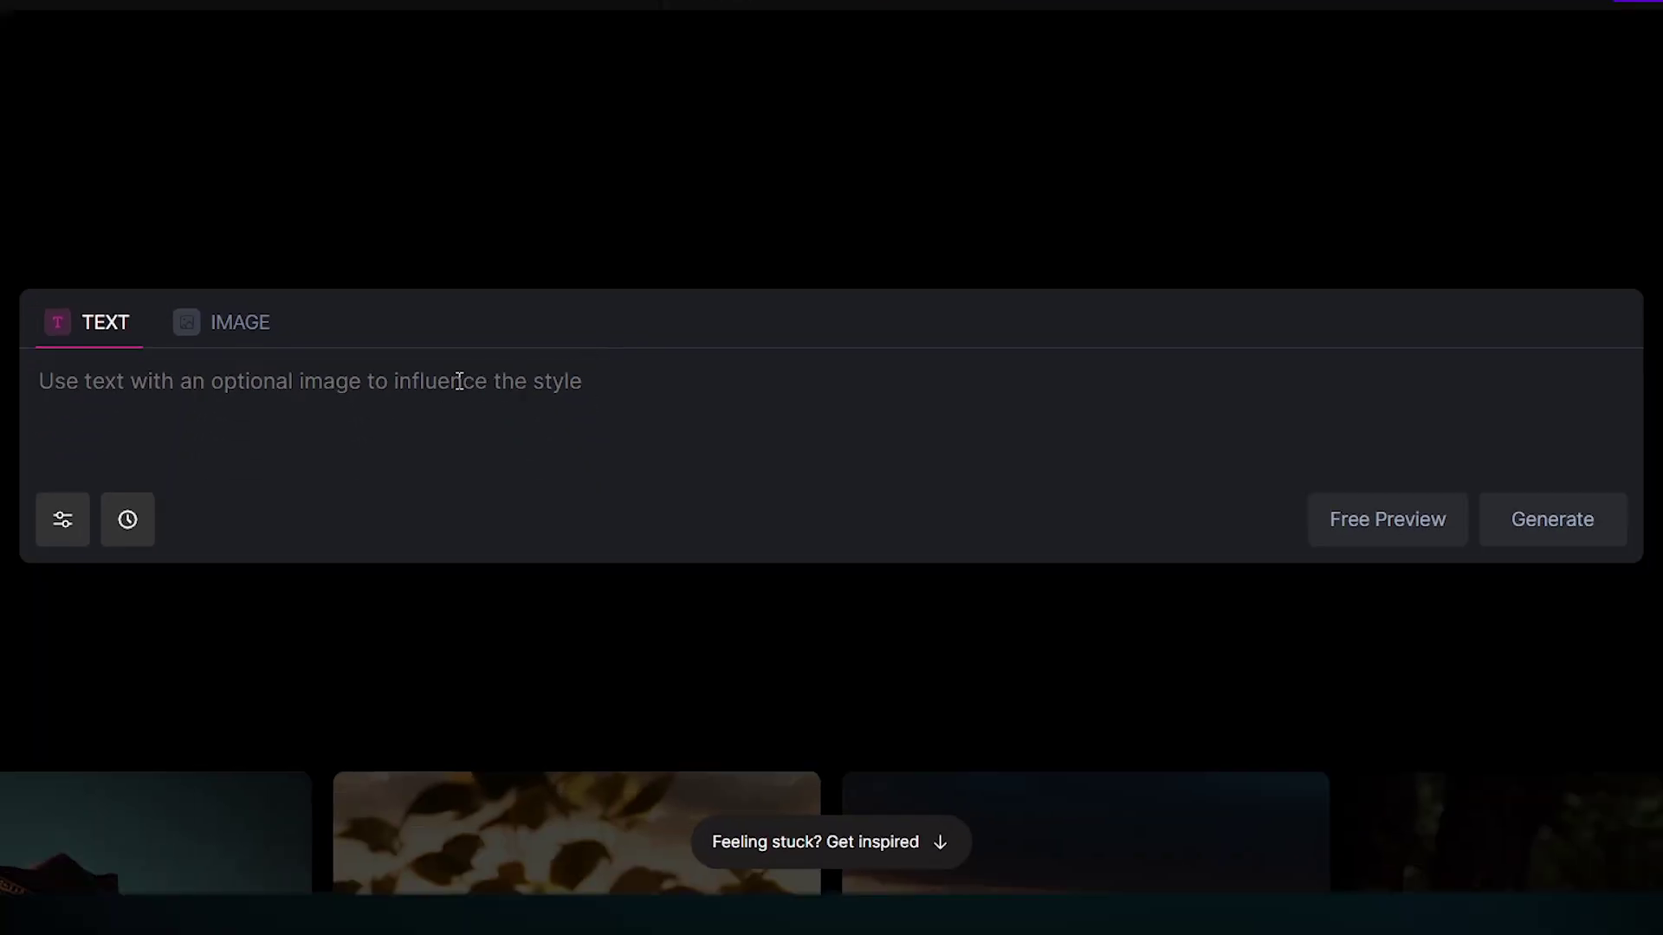
{"action": "type", "text": "A"}
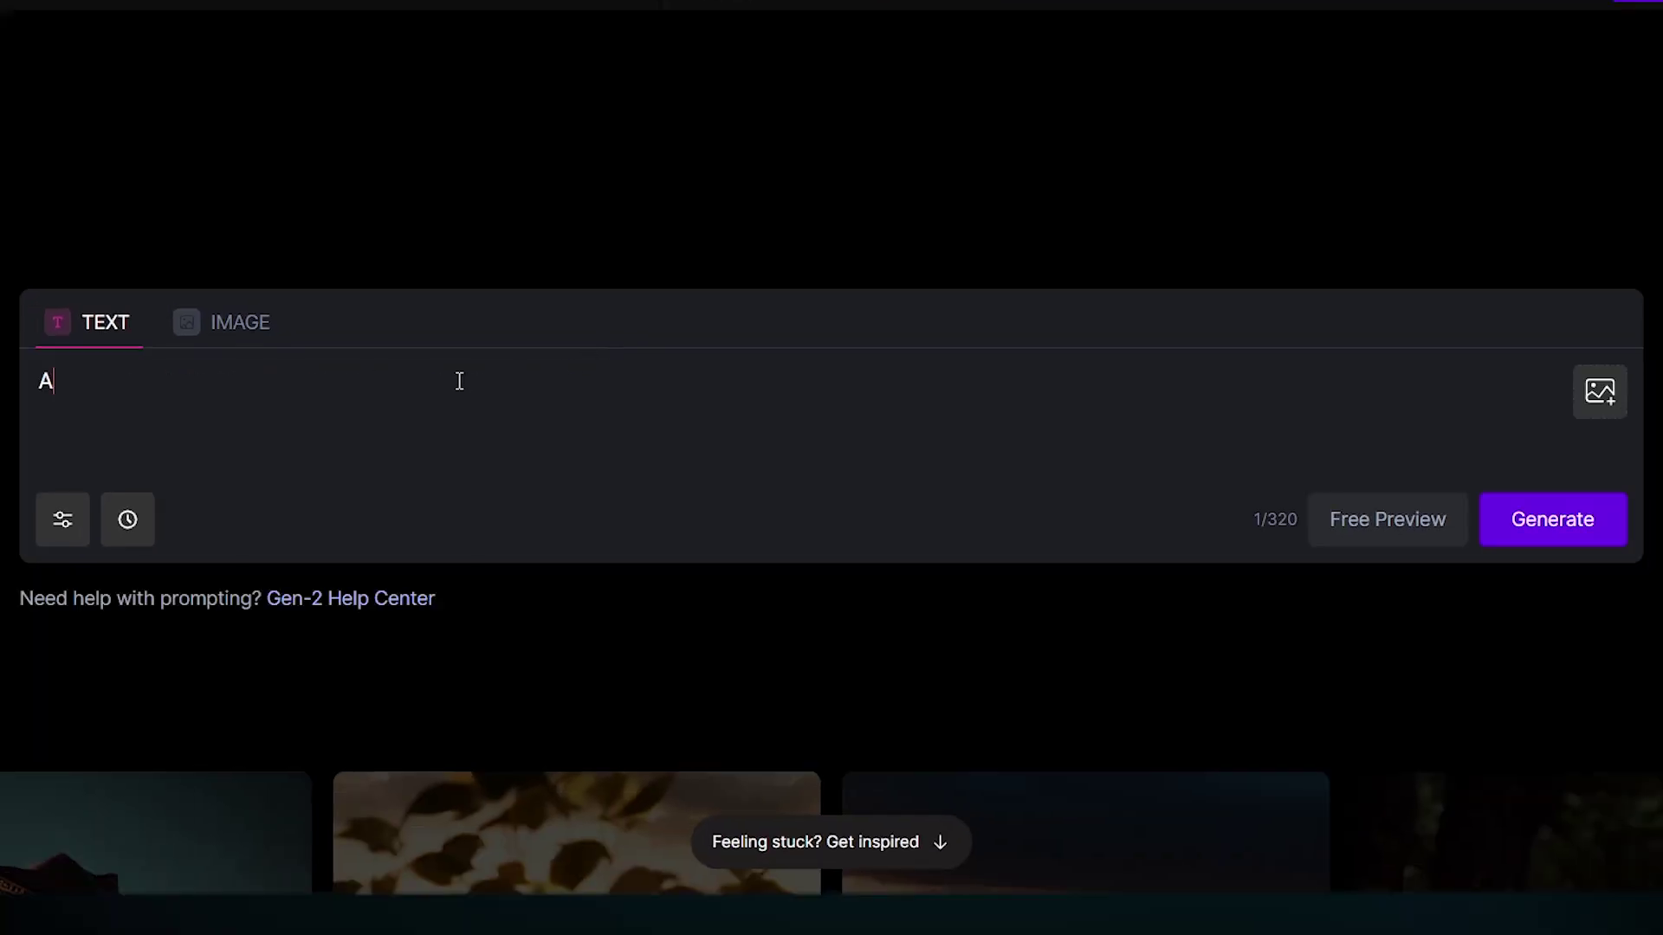
{"action": "type", "text": " pretty girl "}
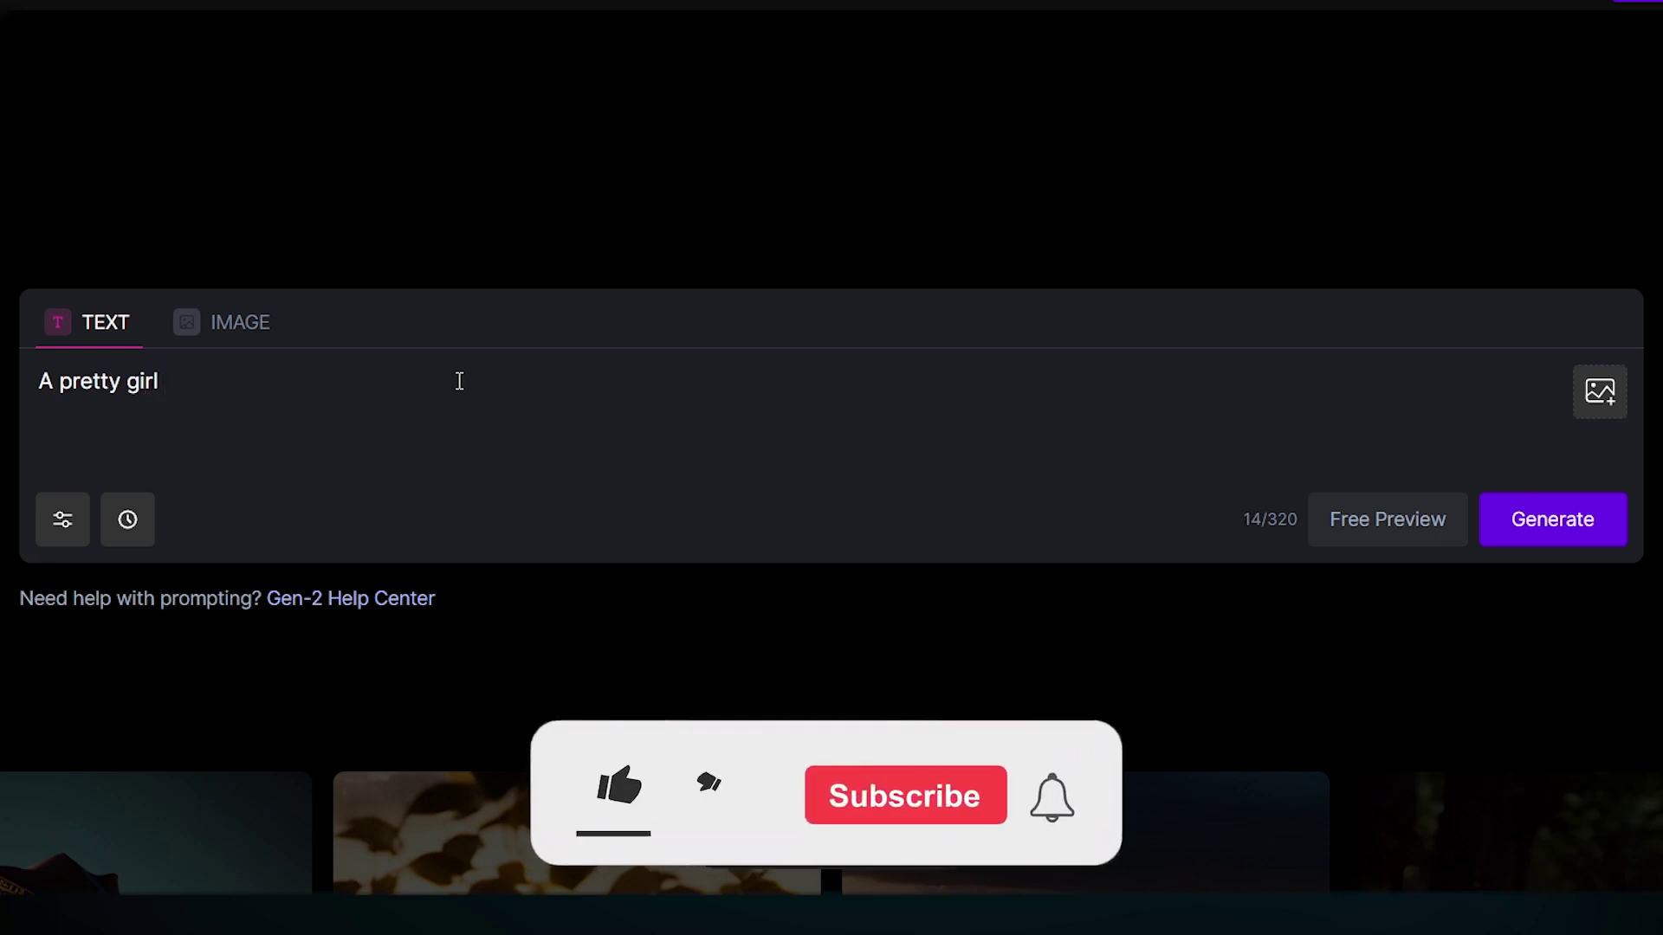
{"action": "type", "text": "smiling"}
{"action": "key", "text": "BackSpace"}
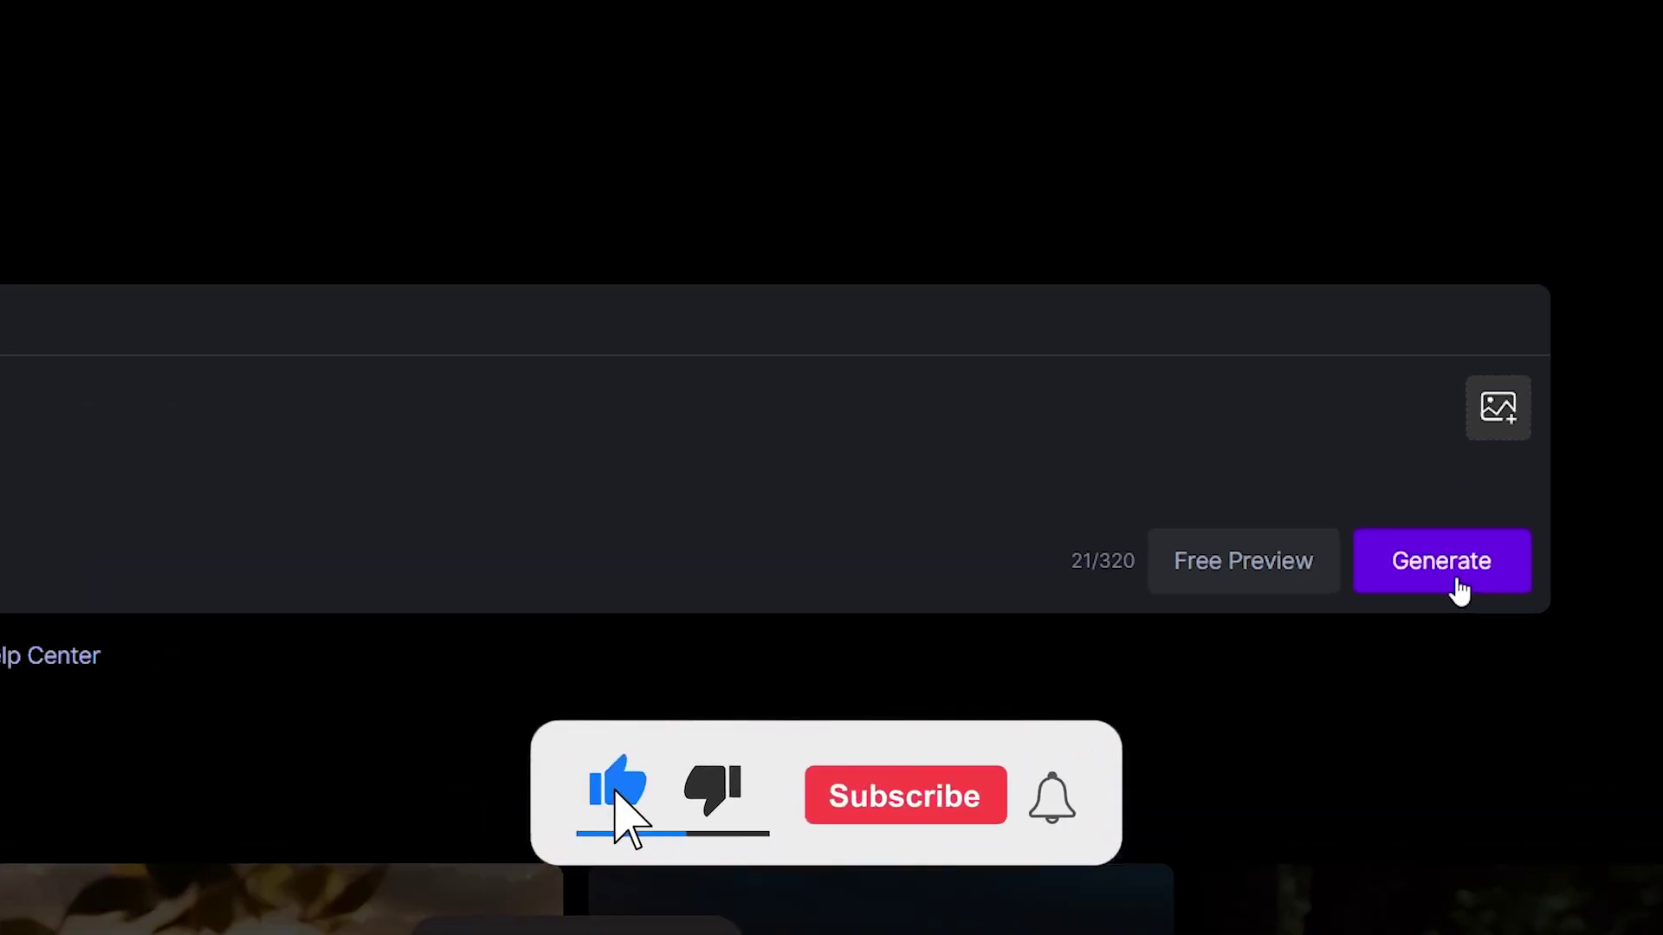
{"action": "left_click", "coordinate": [1461, 589]}
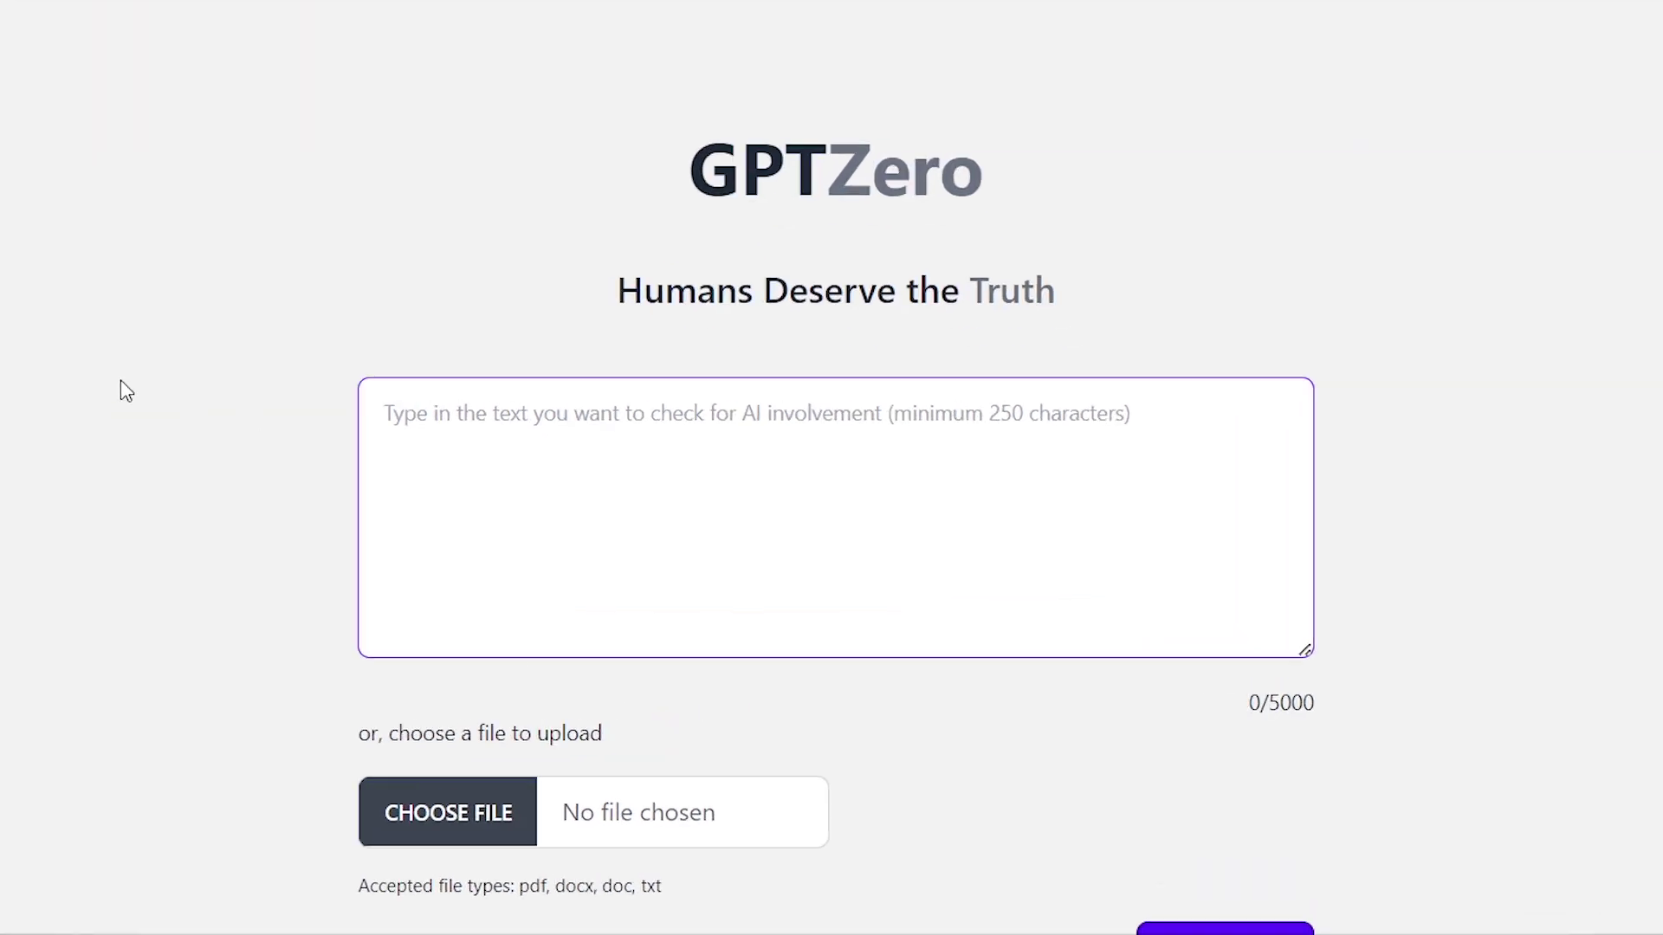
- Paste the AI essay into GPTZero, accept the terms, and scroll to the AI-probability results
{"action": "left_click", "coordinate": [520, 503]}
{"action": "scroll", "coordinate": [1069, 623], "scroll_direction": "down", "scroll_amount": 3}
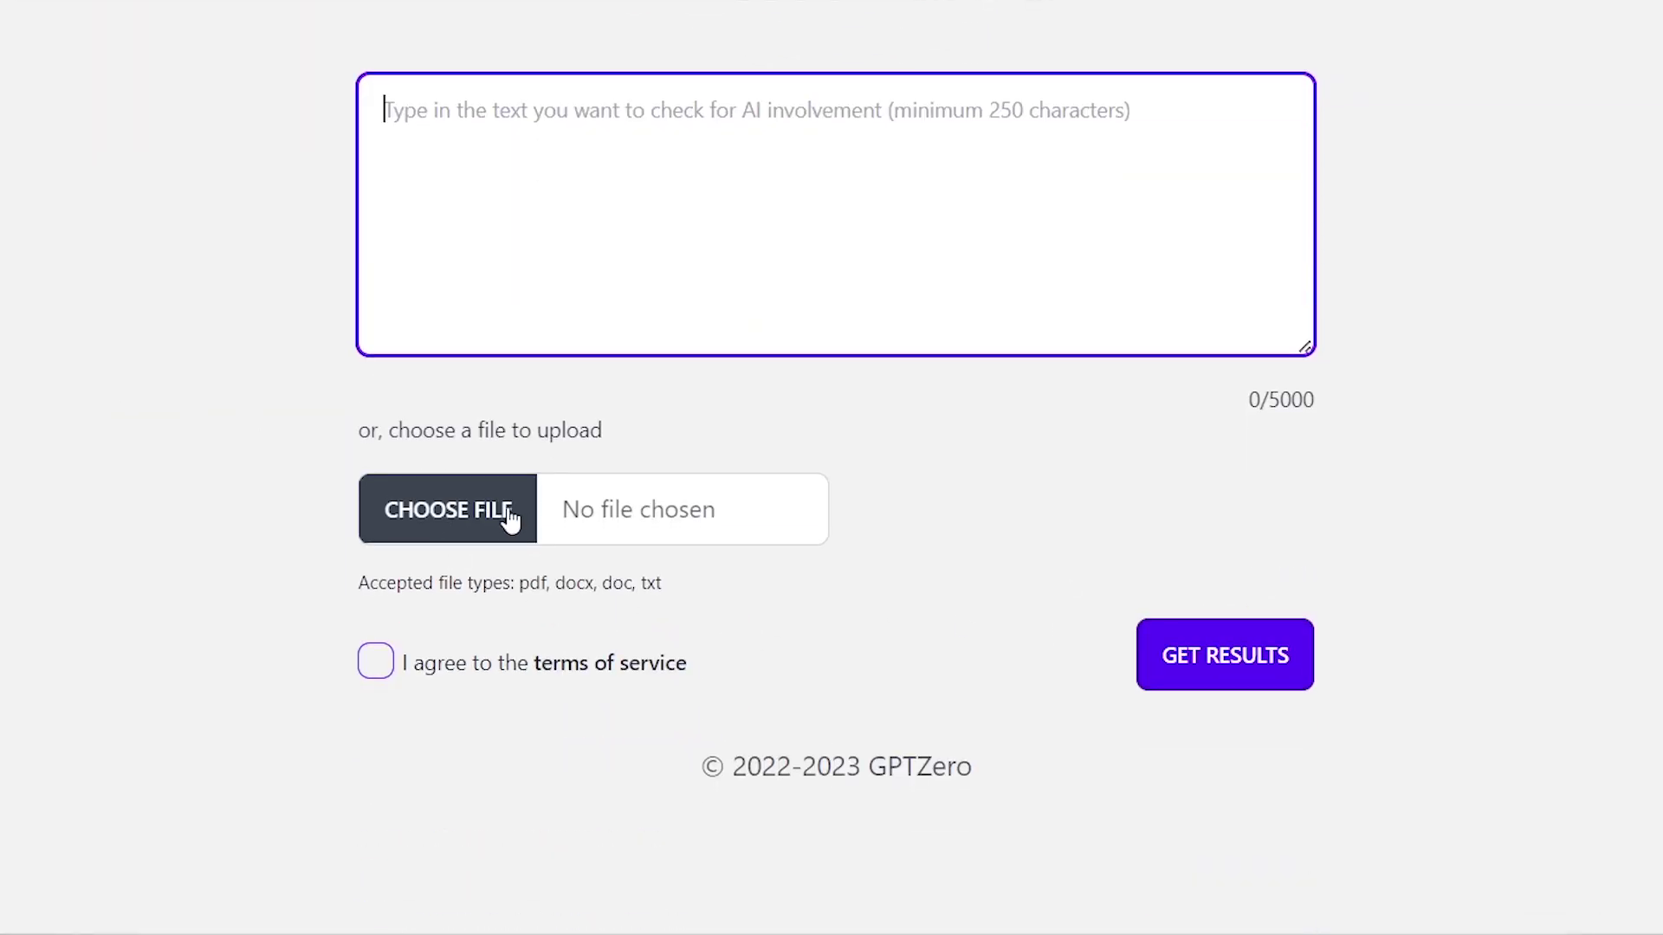
{"action": "key", "text": "ctrl+v"}
{"action": "scroll", "coordinate": [981, 288], "scroll_direction": "up", "scroll_amount": 15}
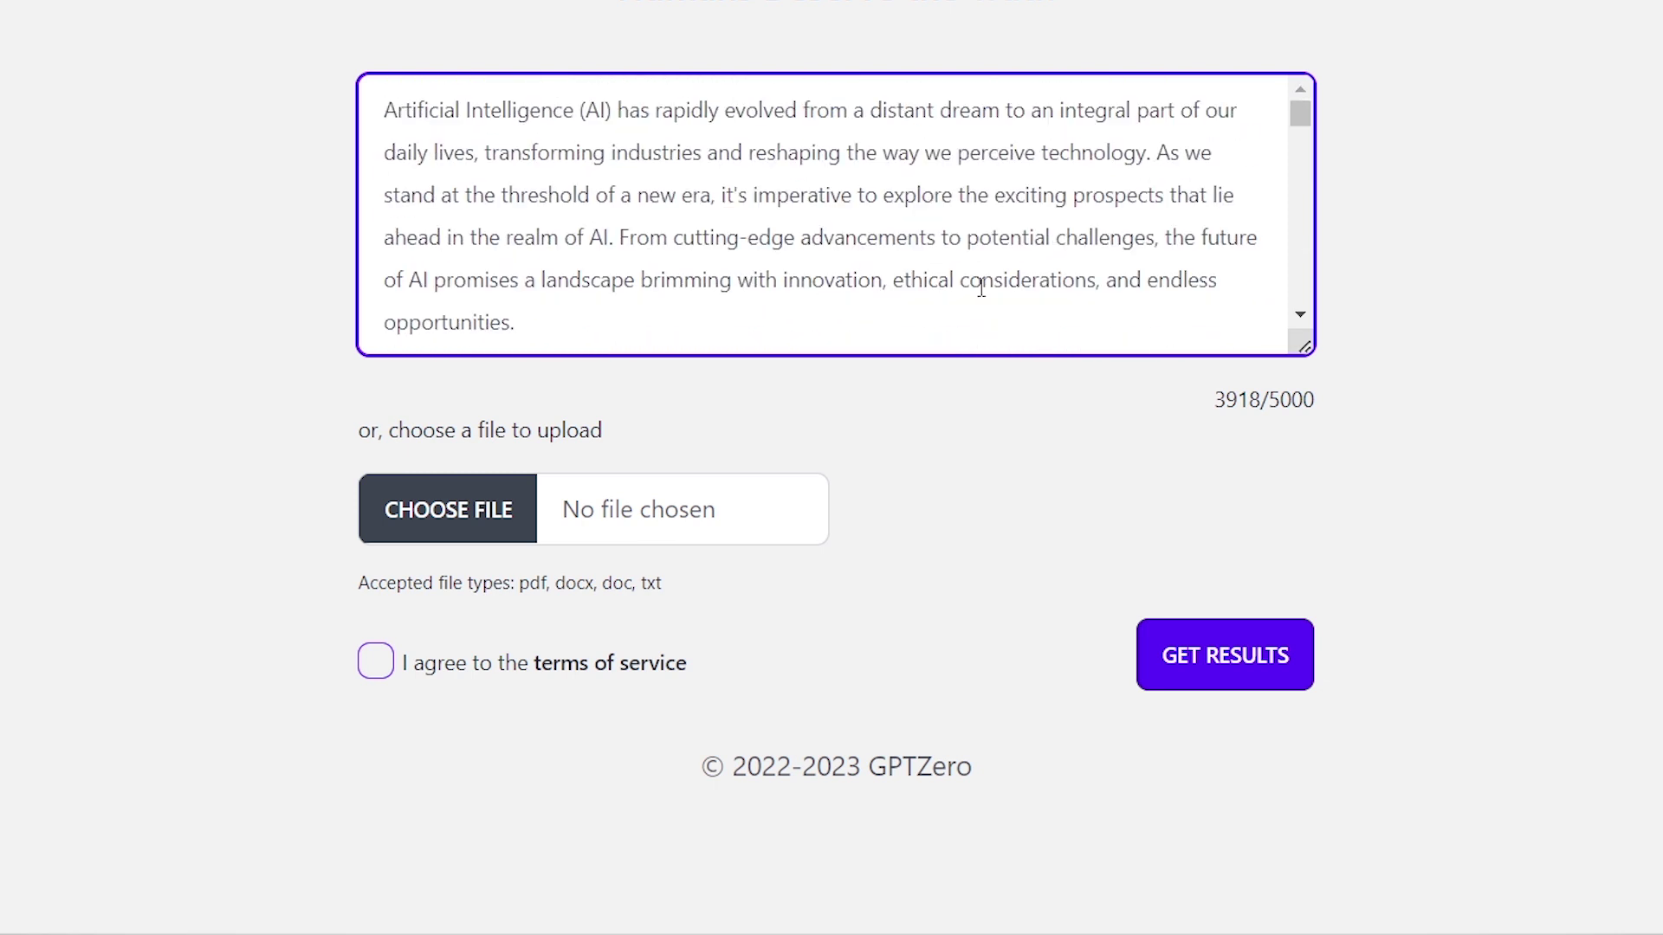
{"action": "left_click", "coordinate": [375, 661]}
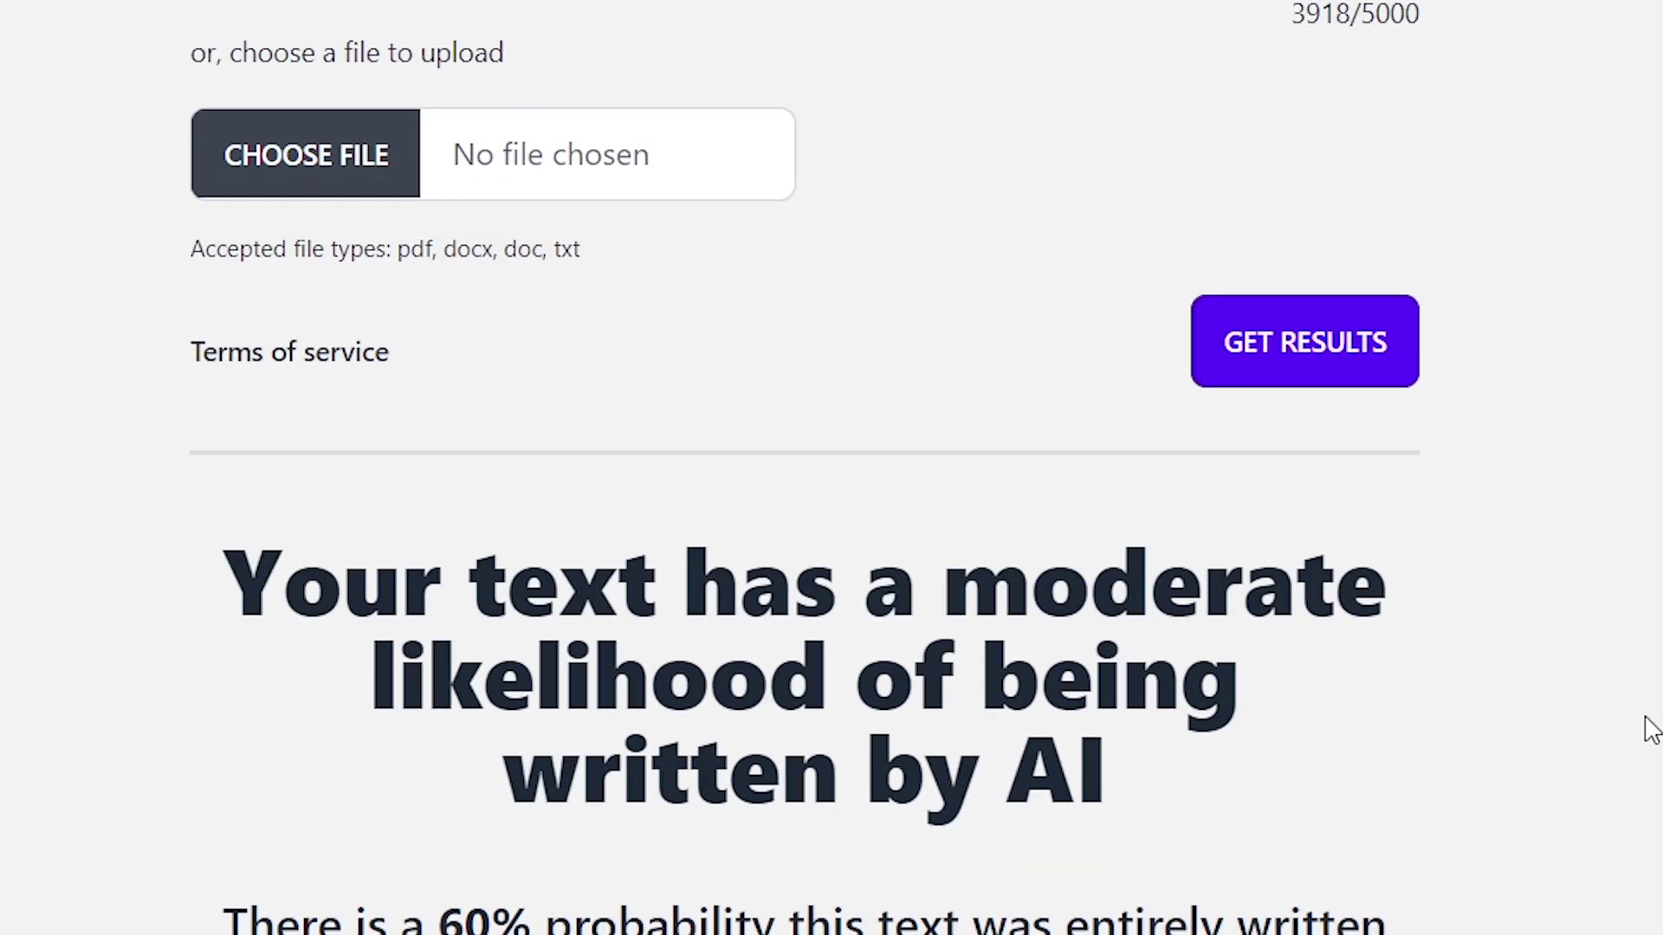
{"action": "scroll", "coordinate": [1650, 731], "scroll_direction": "down", "scroll_amount": 2}
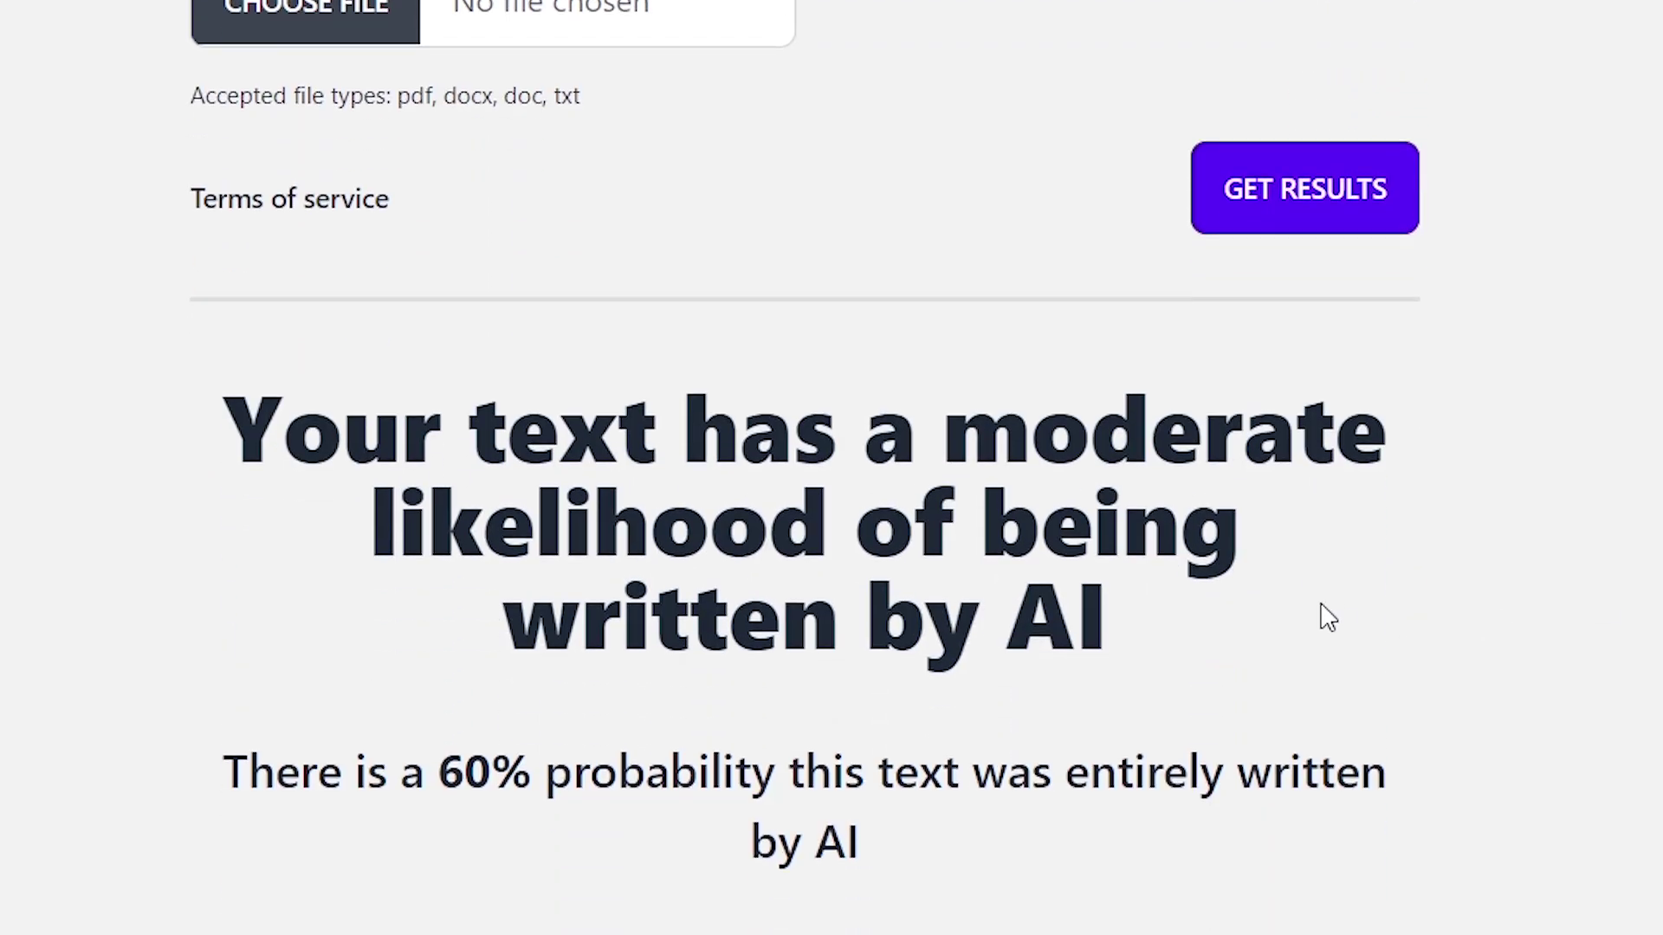
{"action": "scroll", "coordinate": [885, 576], "scroll_direction": "down", "scroll_amount": 2}
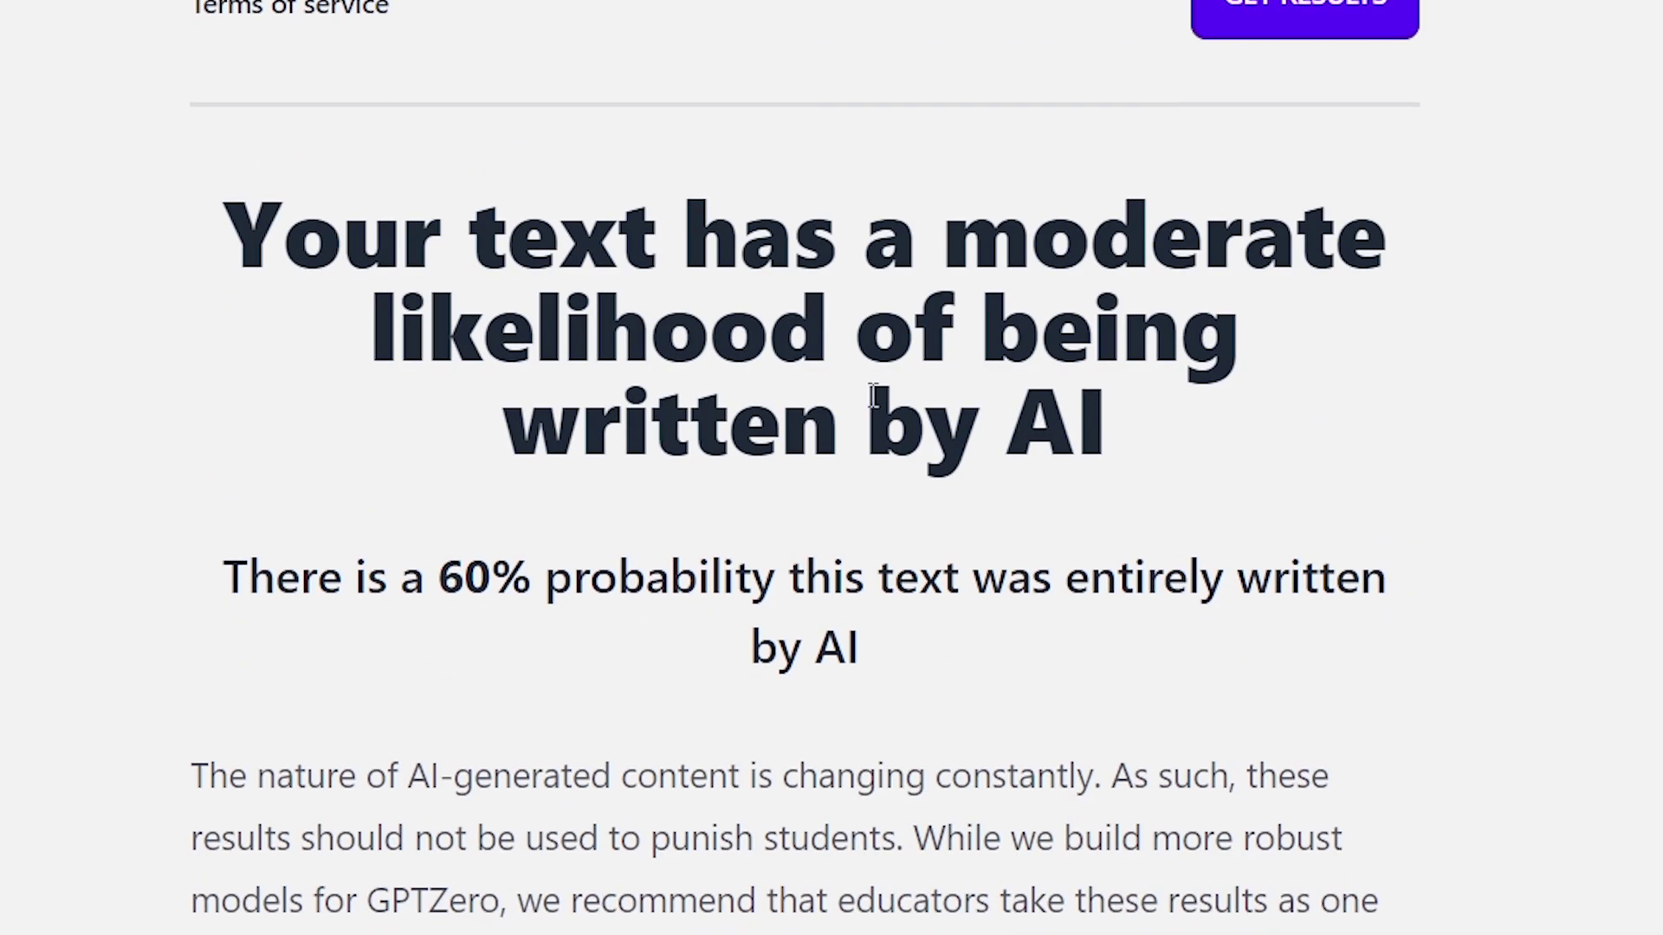
{"action": "scroll", "coordinate": [785, 424], "scroll_direction": "down", "scroll_amount": 2}
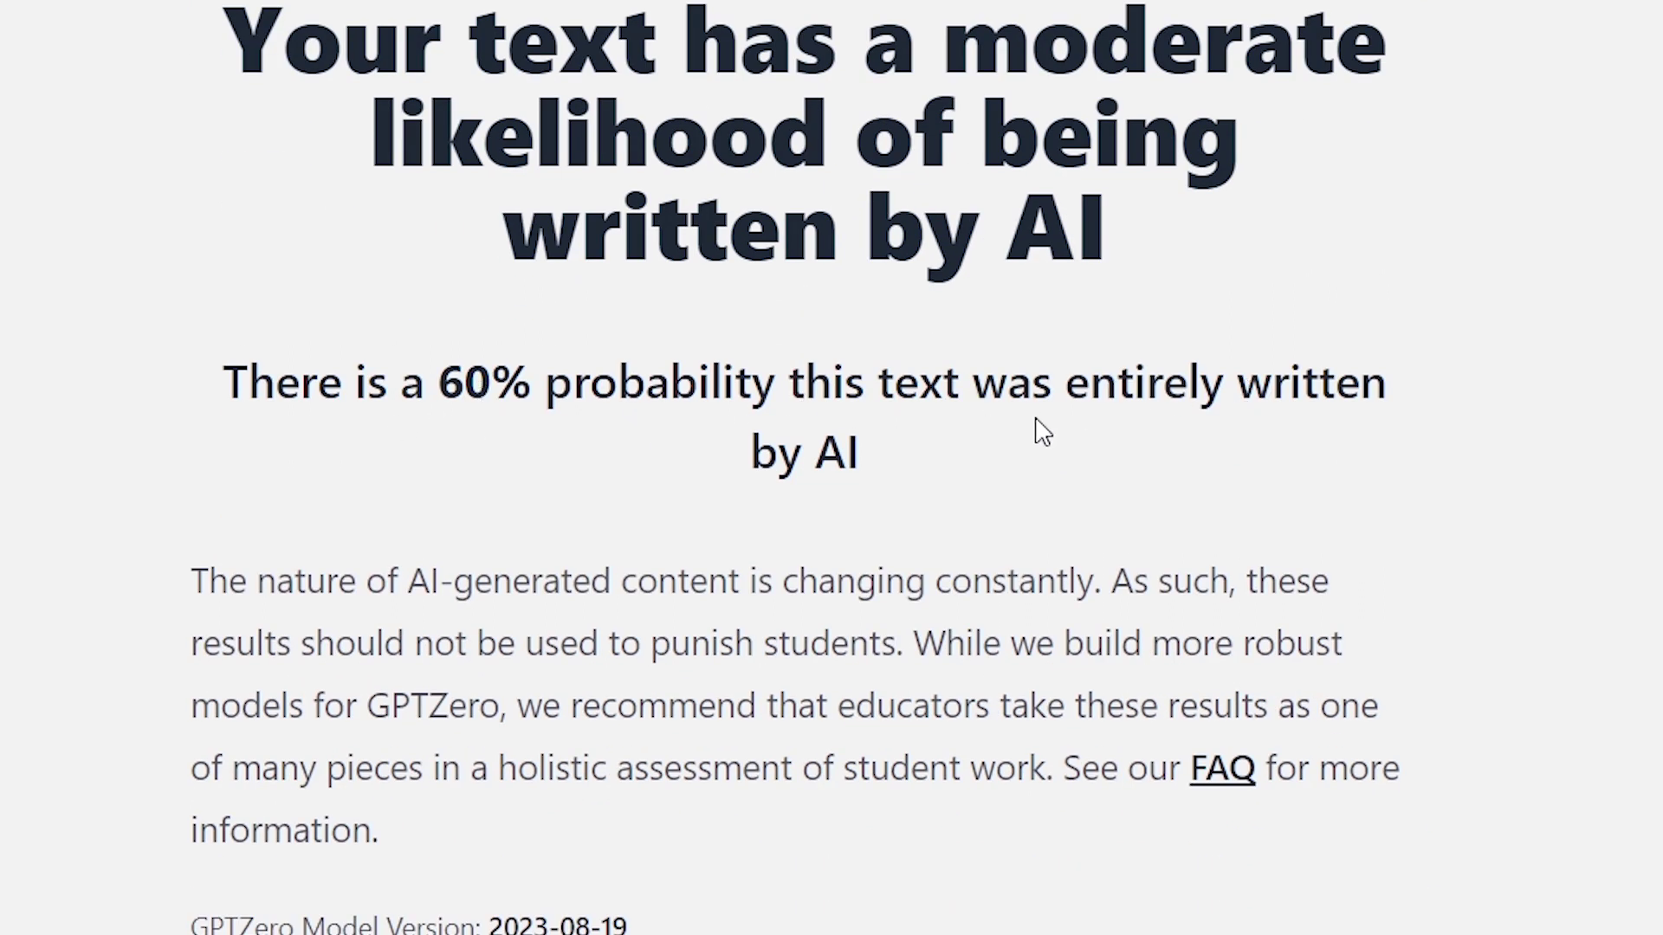
{"action": "scroll", "coordinate": [1031, 431], "scroll_direction": "down", "scroll_amount": 2}
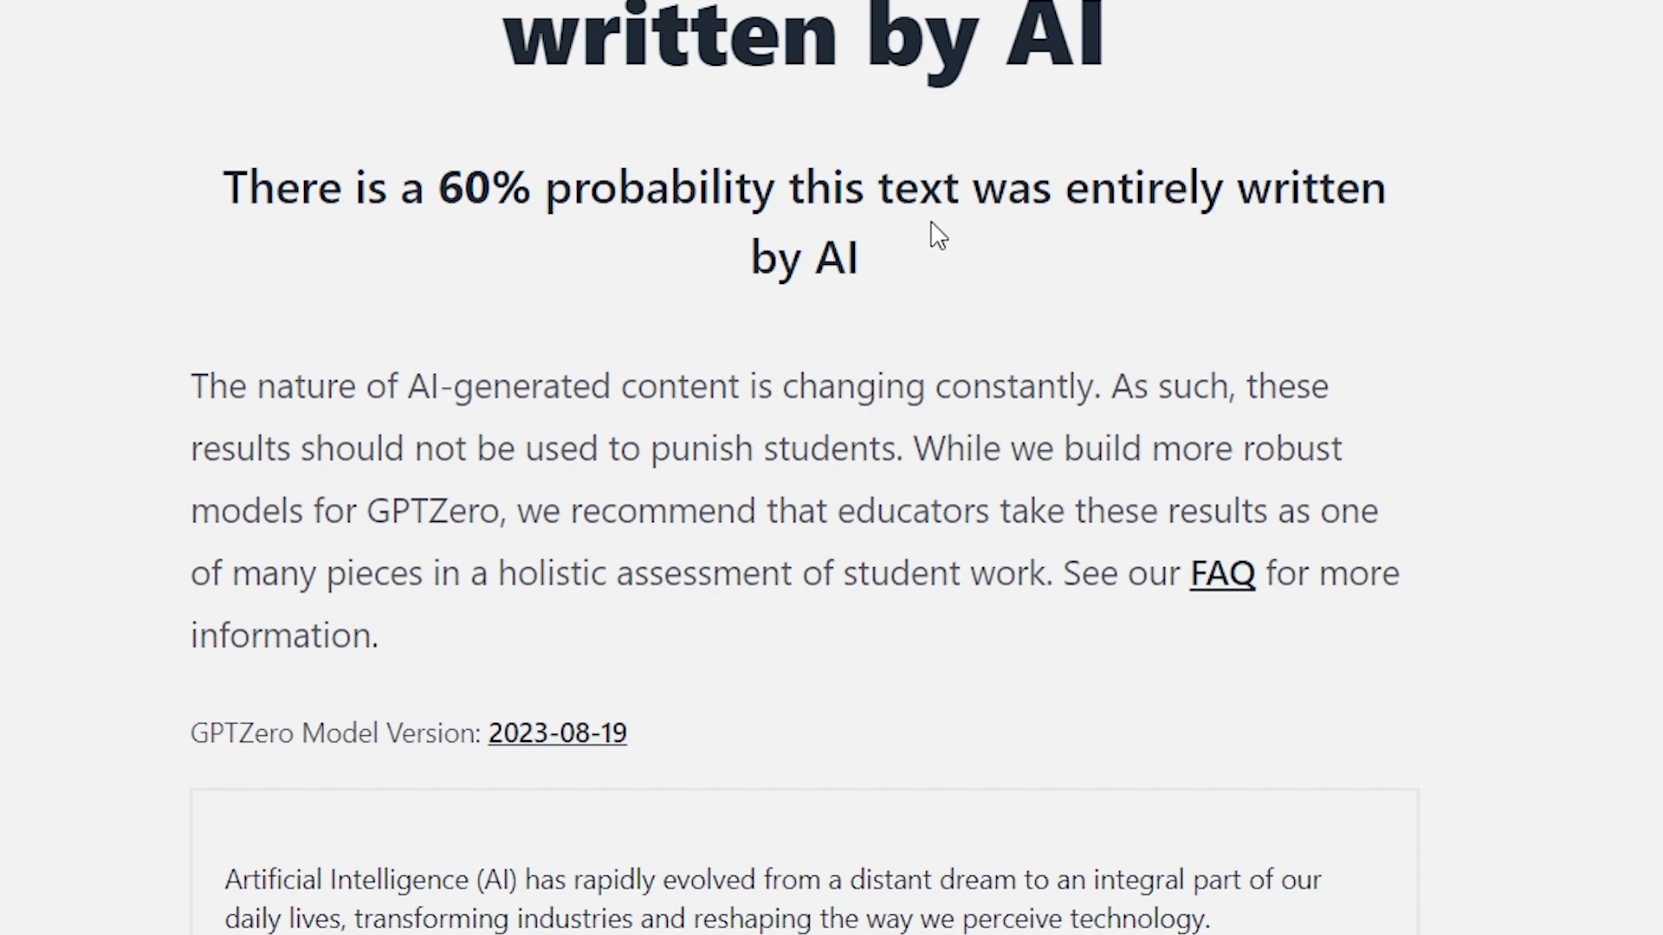